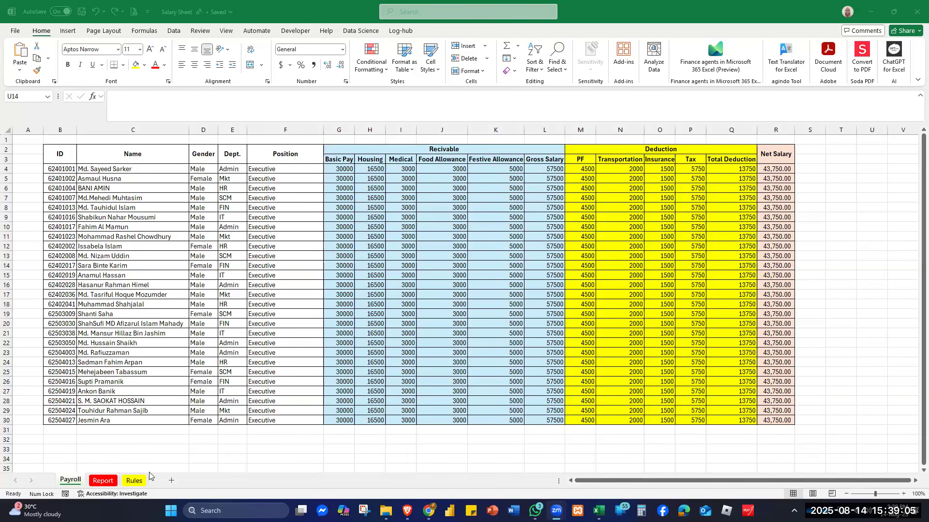
# Clear the Position and Basic Pay entries of all employees in F4:G30 on the Payroll sheet.
pyautogui.click(129, 482)
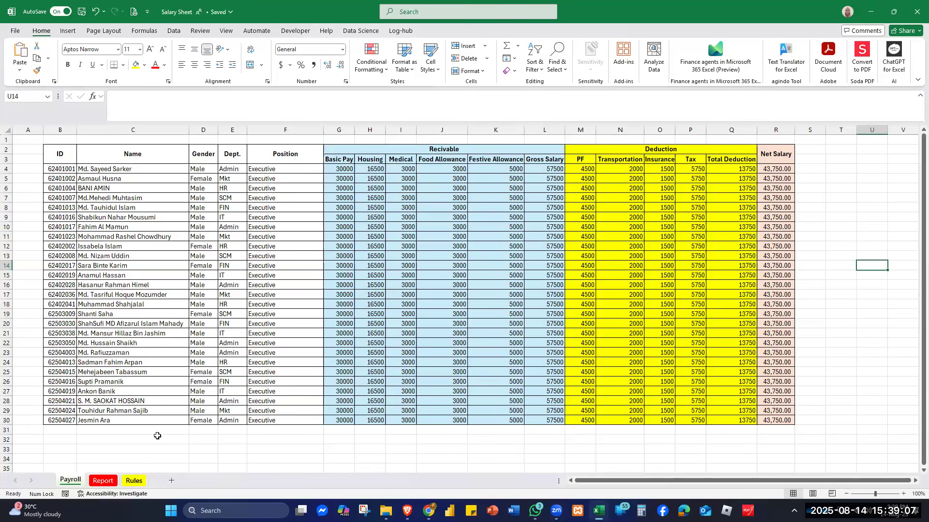
pyautogui.click(134, 480)
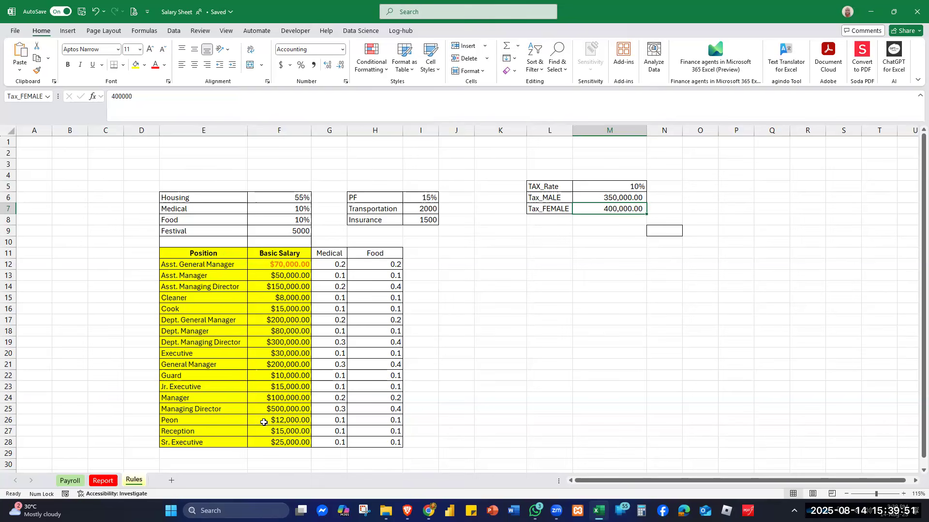
pyautogui.click(70, 481)
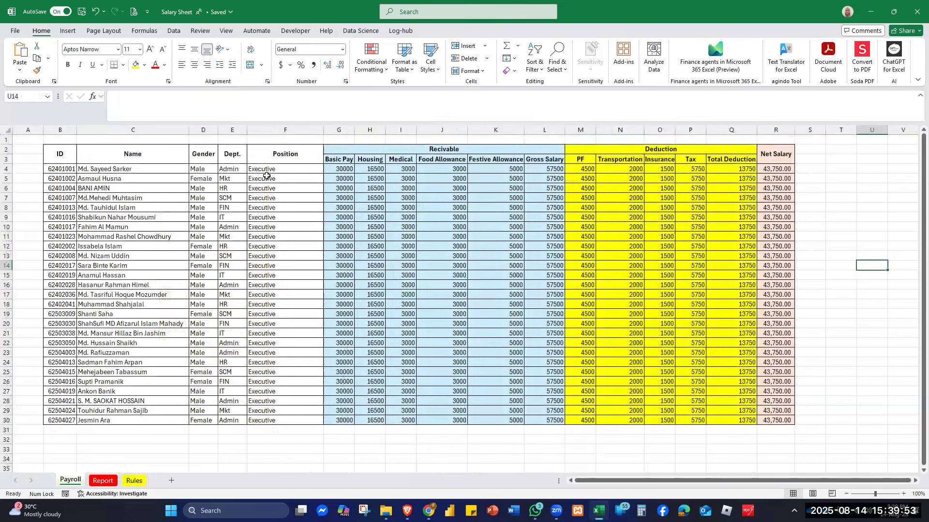
pyautogui.moveTo(271, 168); pyautogui.dragTo(266, 420)
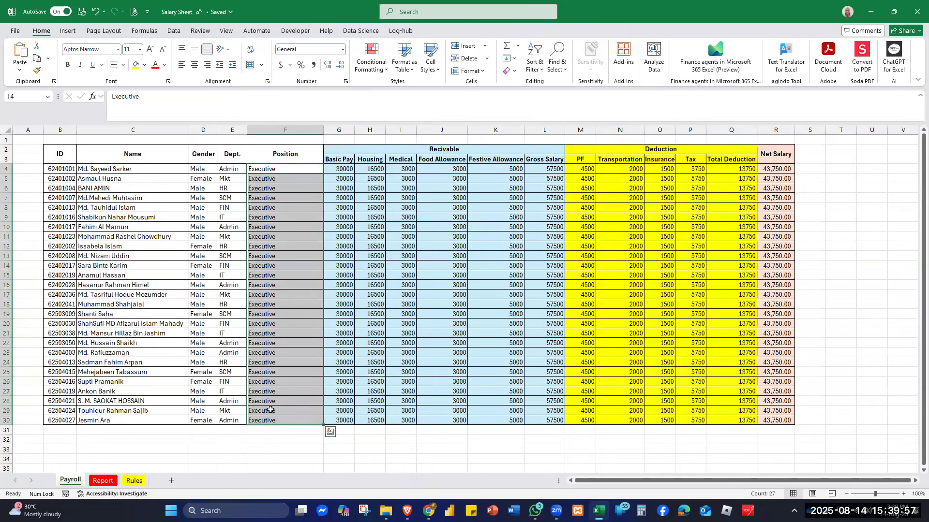
pyautogui.press('Delete')
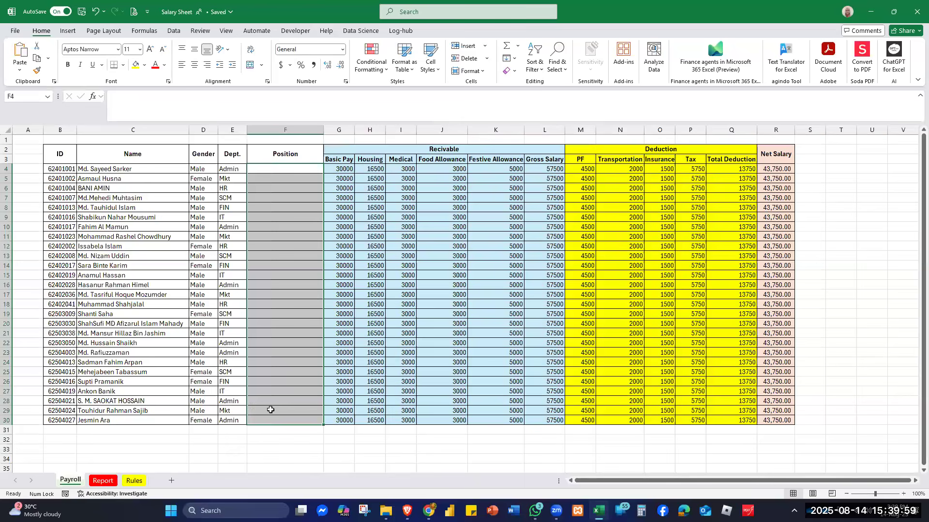
pyautogui.click(338, 169)
pyautogui.moveTo(366, 169); pyautogui.dragTo(336, 419)
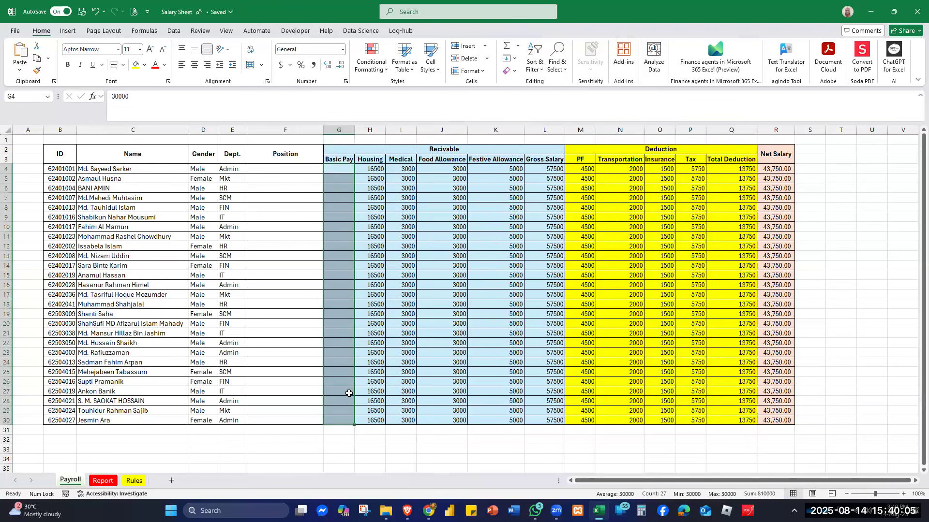
pyautogui.press('Delete')
# Clear the Medical and Food Allowance values in I4:J30 and the Tax formulas in P4:P30 on the Payroll sheet.
pyautogui.click(134, 481)
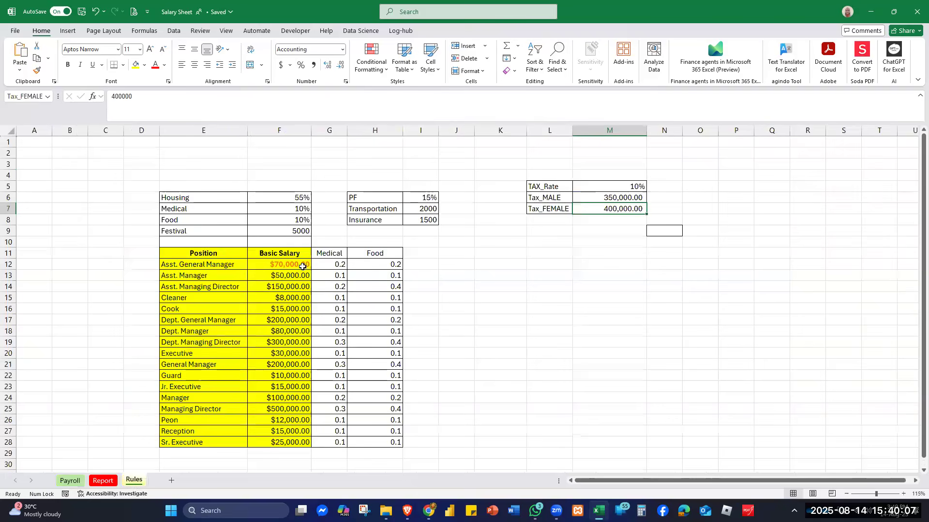
pyautogui.click(68, 481)
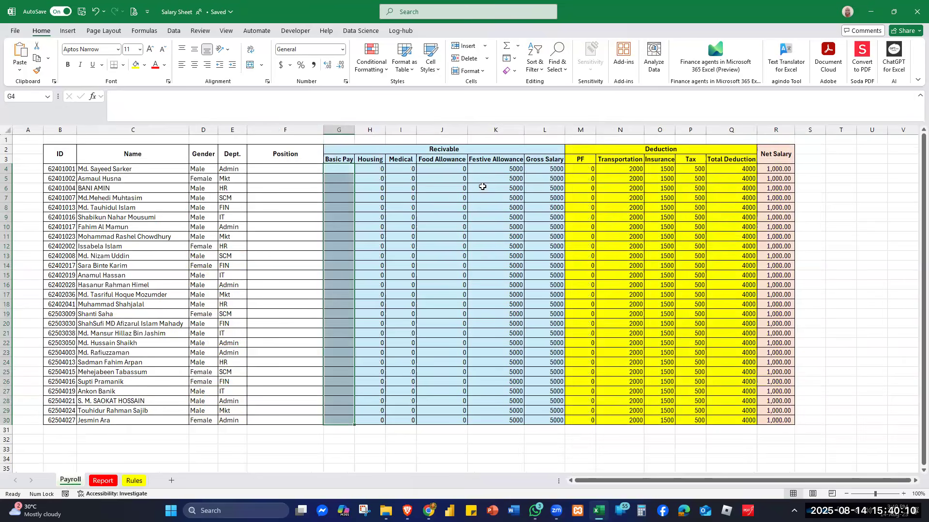
pyautogui.click(400, 169)
pyautogui.moveTo(453, 178); pyautogui.dragTo(435, 420)
pyautogui.press('Delete')
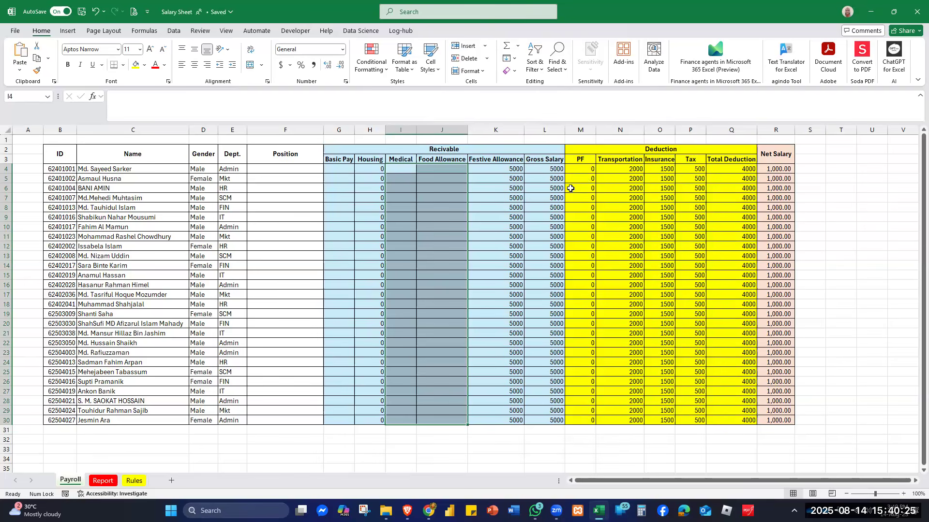
pyautogui.moveTo(687, 169); pyautogui.dragTo(692, 420)
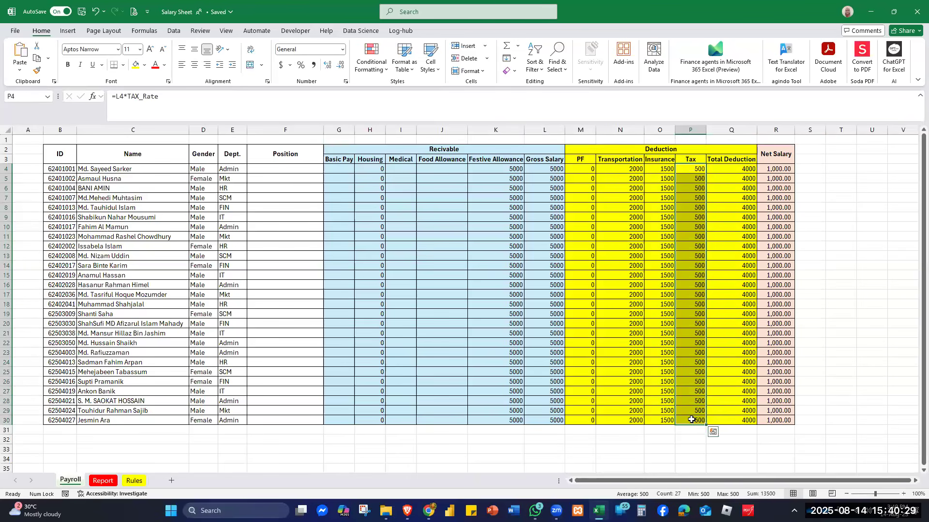
pyautogui.press('Delete')
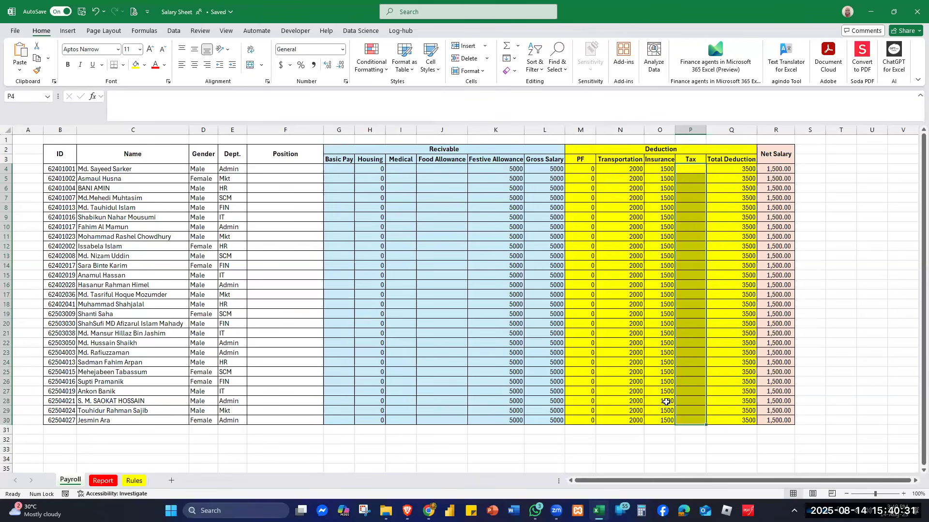
# Redefine the named range Medical to refer to the position-based medical rates in Rules!$G$12:$G$28.
pyautogui.click(262, 172)
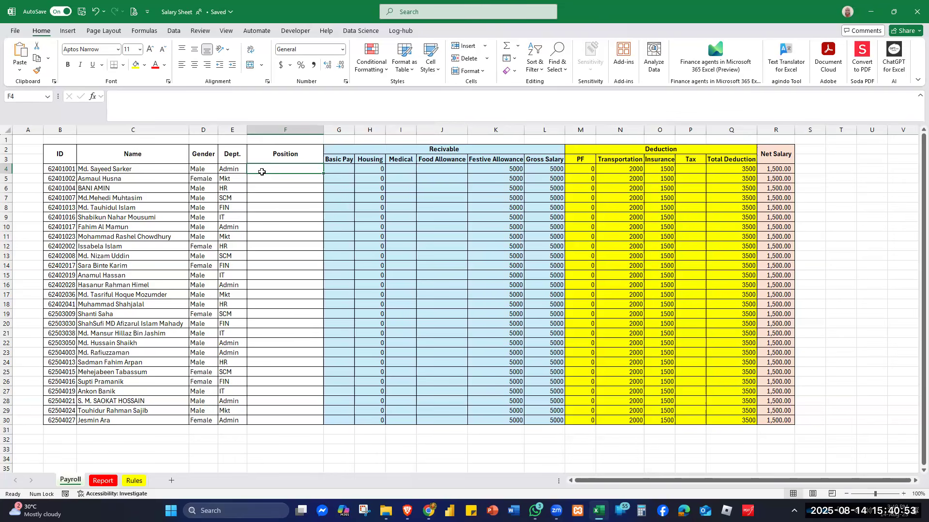
pyautogui.click(136, 481)
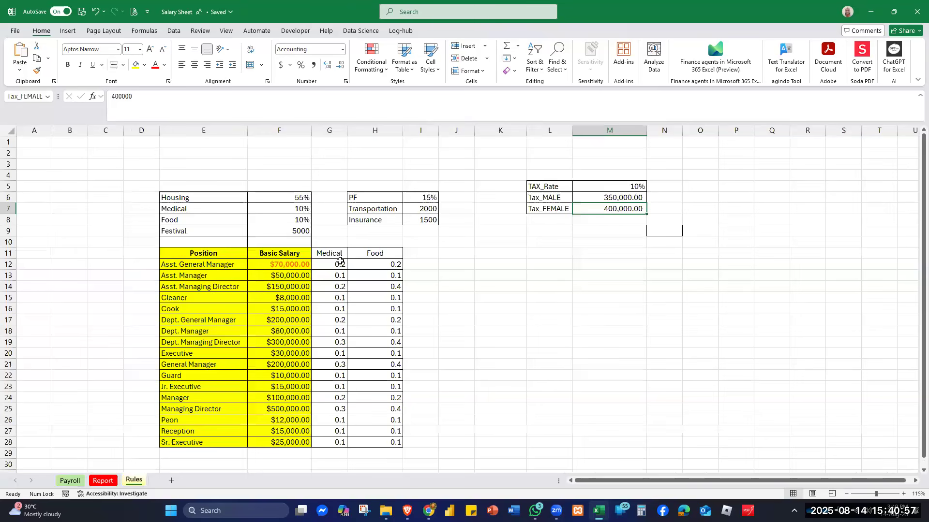
pyautogui.click(152, 31)
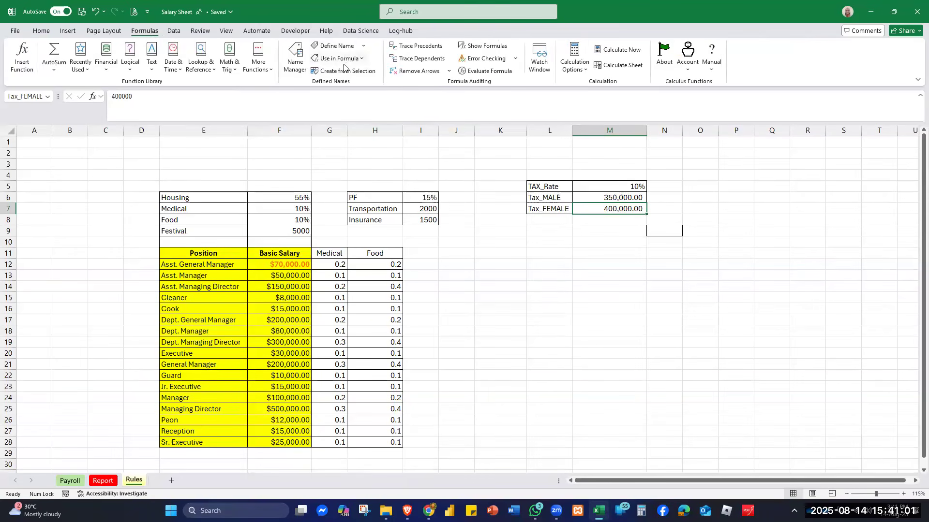
pyautogui.click(294, 55)
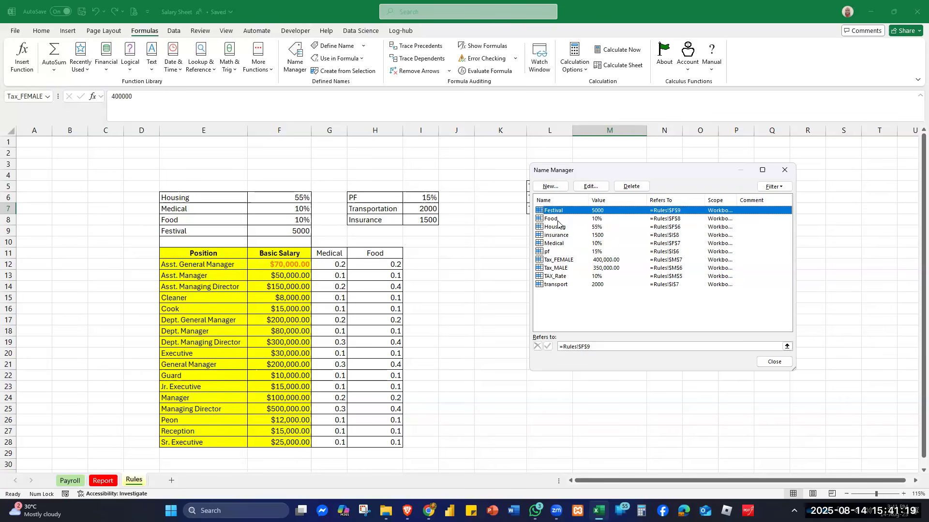
pyautogui.click(556, 244)
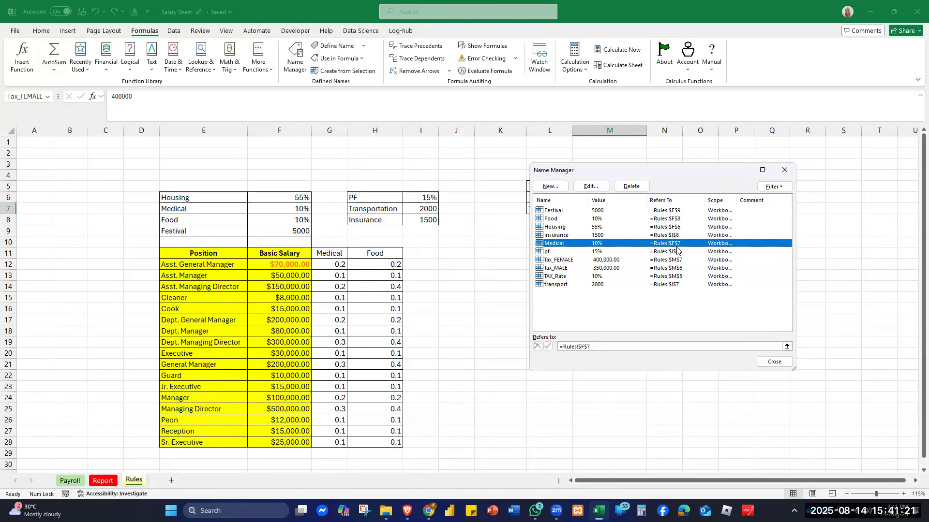
pyautogui.click(591, 186)
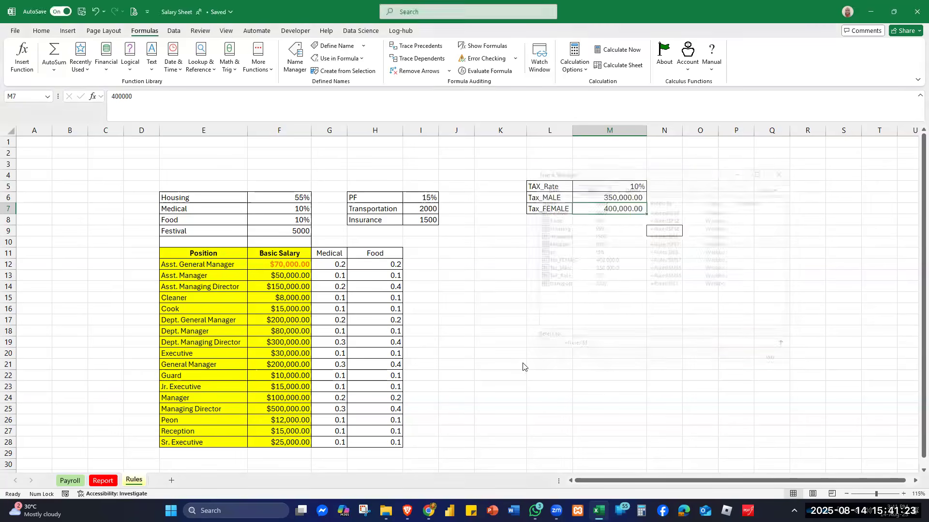
pyautogui.moveTo(662, 304); pyautogui.dragTo(600, 303)
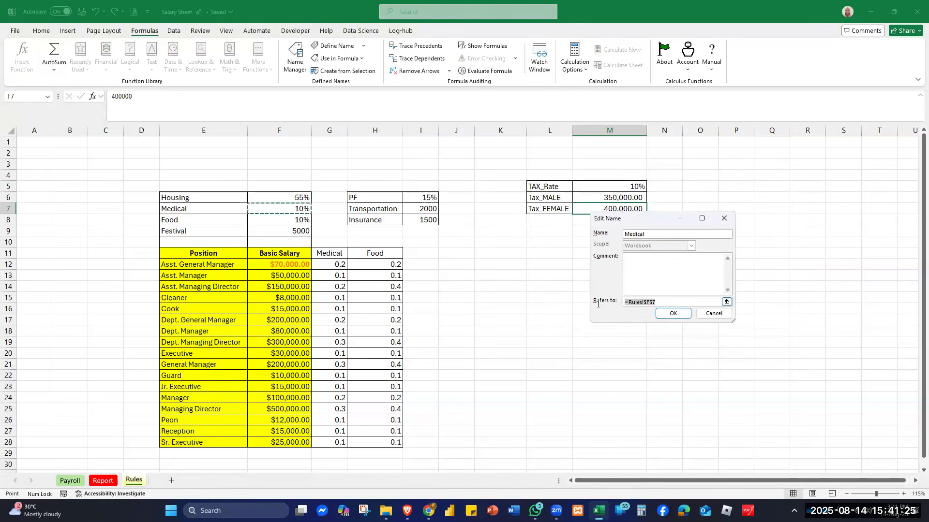
pyautogui.press('BackSpace')
pyautogui.moveTo(330, 265); pyautogui.dragTo(338, 446)
pyautogui.press('Return')
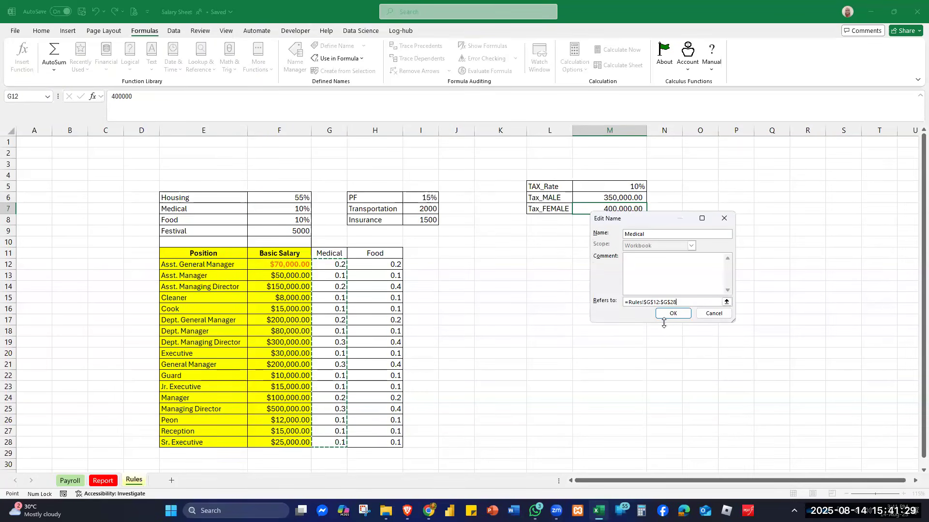
pyautogui.press('Return')
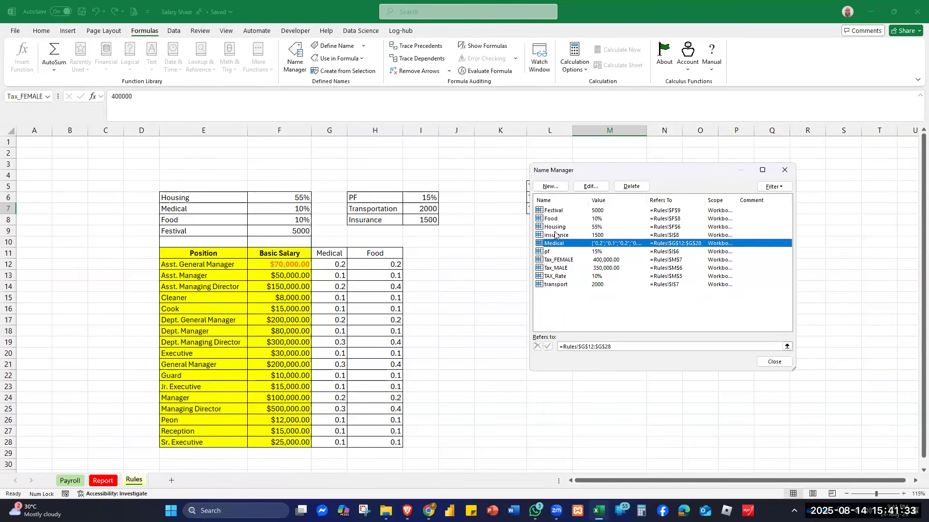
# Redefine the named range Food to refer to Rules!$H$12:$H$28 and close the Name Manager.
pyautogui.click(551, 219)
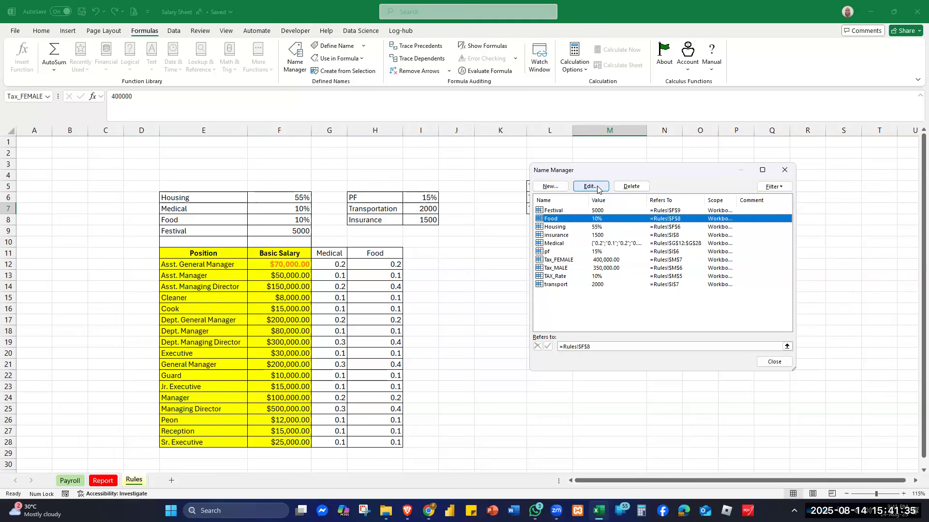
pyautogui.click(590, 186)
pyautogui.moveTo(664, 303); pyautogui.dragTo(607, 304)
pyautogui.moveTo(389, 261); pyautogui.dragTo(380, 442)
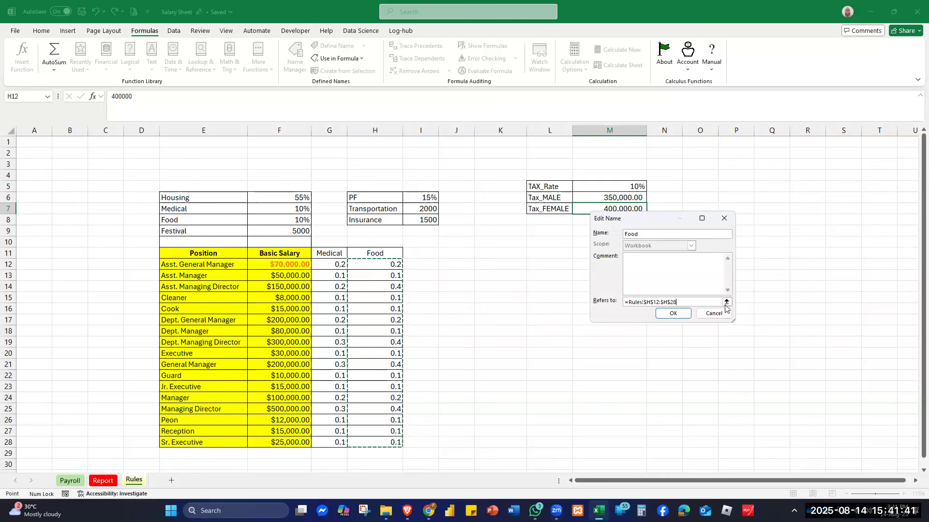
pyautogui.press('Return')
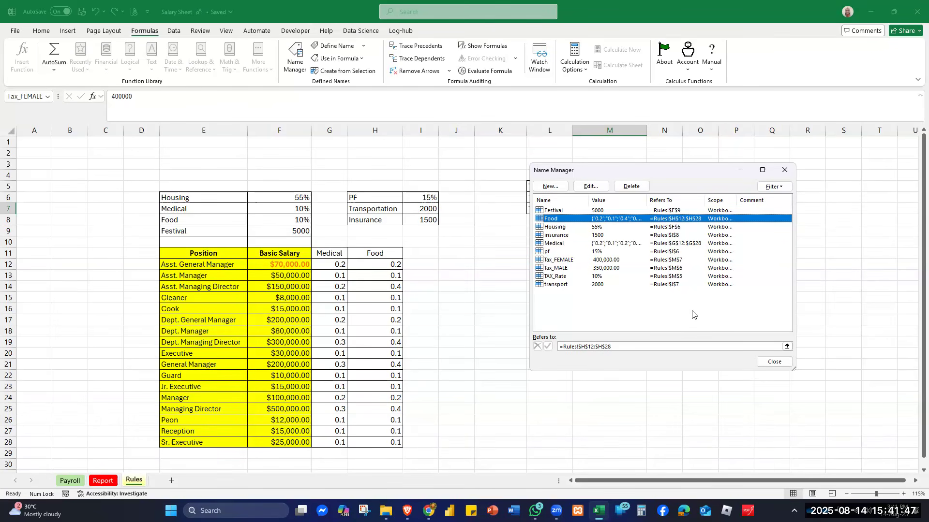
pyautogui.click(775, 362)
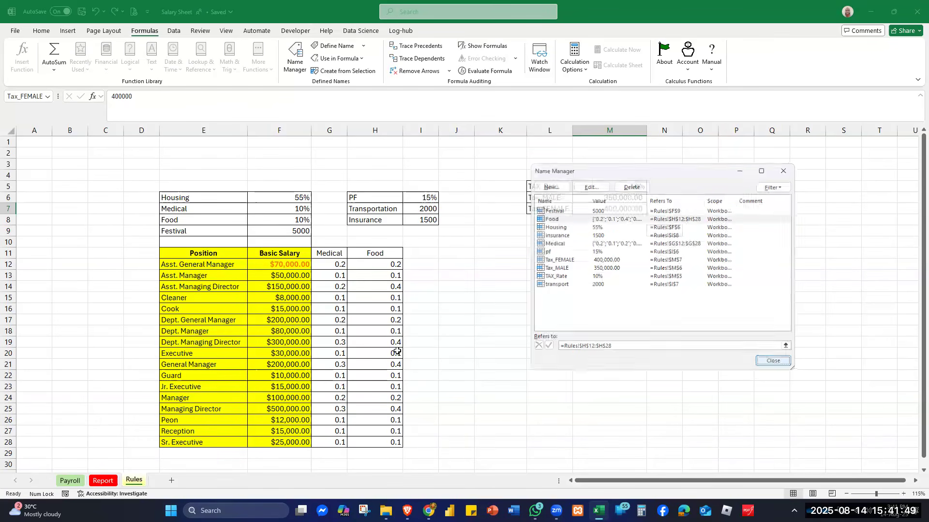
# Delete the flat Medical and Food percentages in F7:F8 on the Rules sheet.
pyautogui.moveTo(270, 208); pyautogui.dragTo(277, 216)
pyautogui.press('Delete')
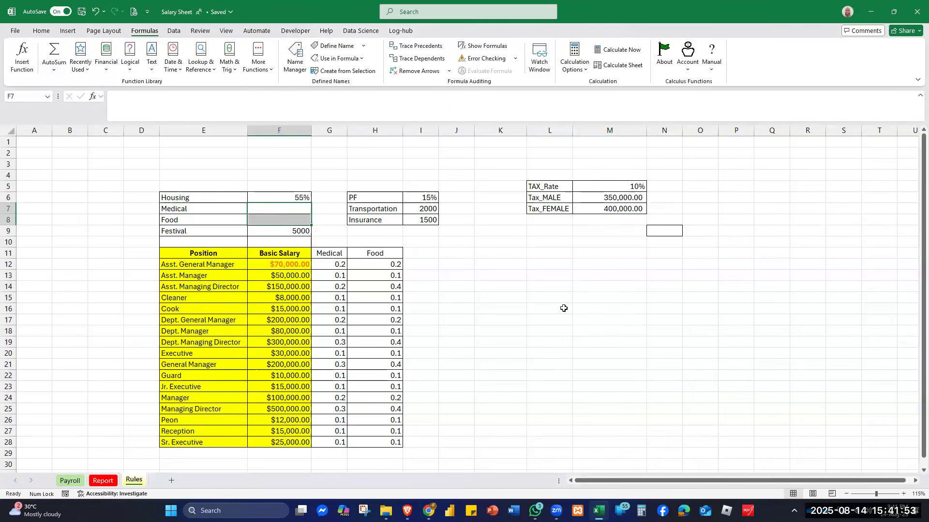
pyautogui.click(589, 375)
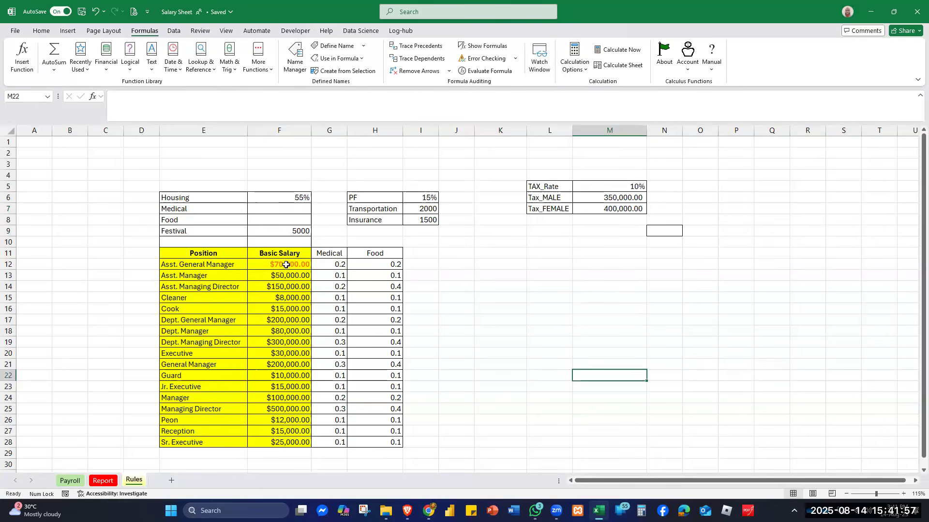
# Name the Basic Salary amounts in F12:F28 on the Rules sheet basic_salary.
pyautogui.moveTo(286, 265); pyautogui.dragTo(285, 442)
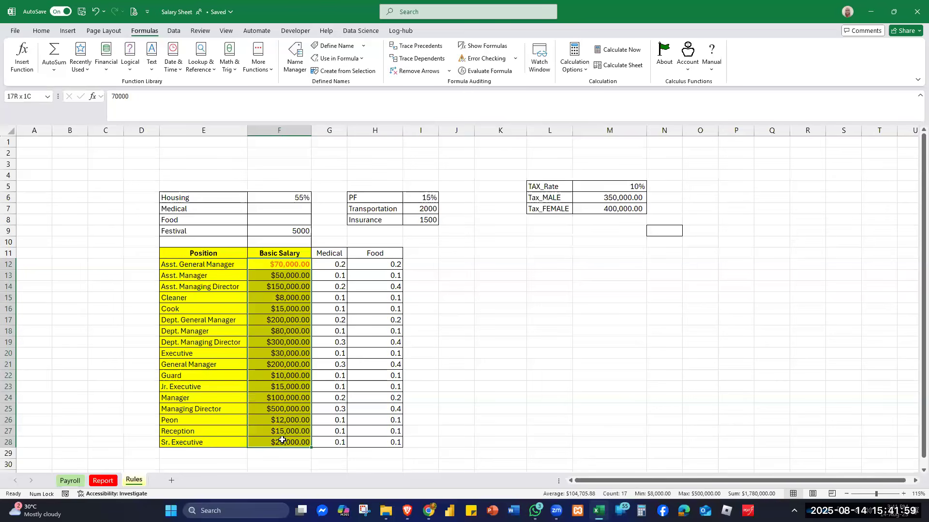
pyautogui.click(20, 95)
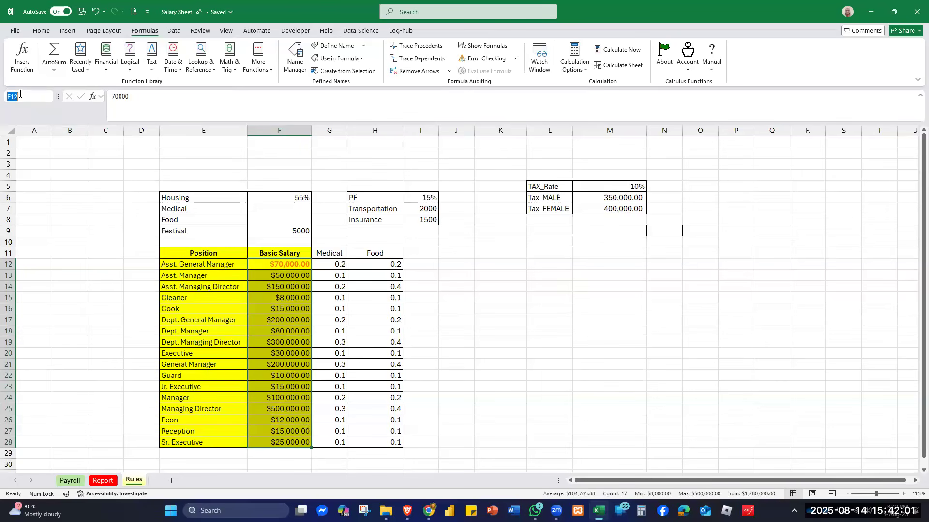
pyautogui.write('ba')
pyautogui.write('sic_salary')
pyautogui.press('Return')
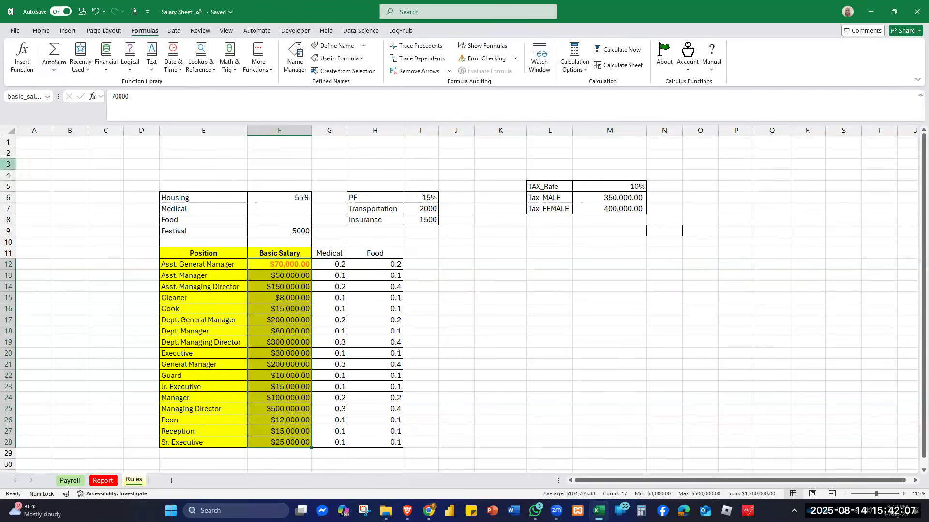
pyautogui.click(572, 385)
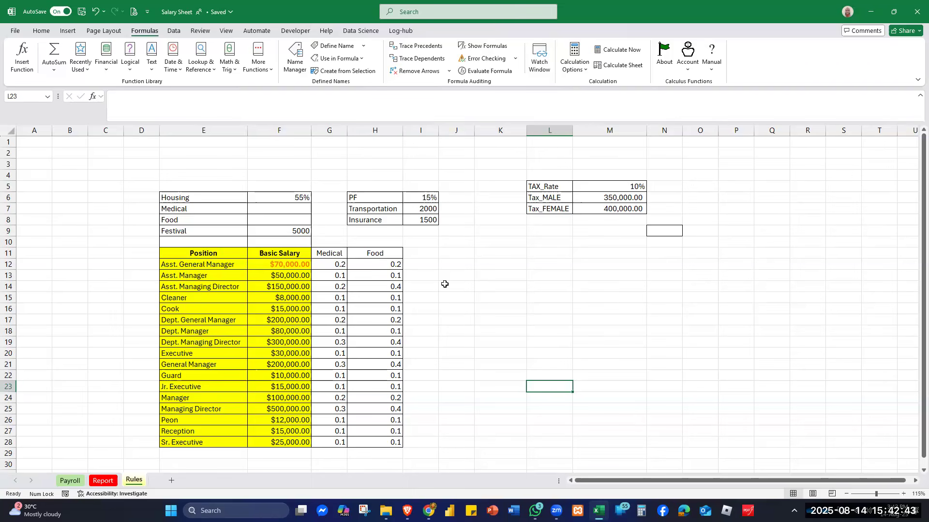
# Set up list-type data validation with an in-cell dropdown for the Position cells F4:F30 on the Payroll sheet.
pyautogui.click(71, 481)
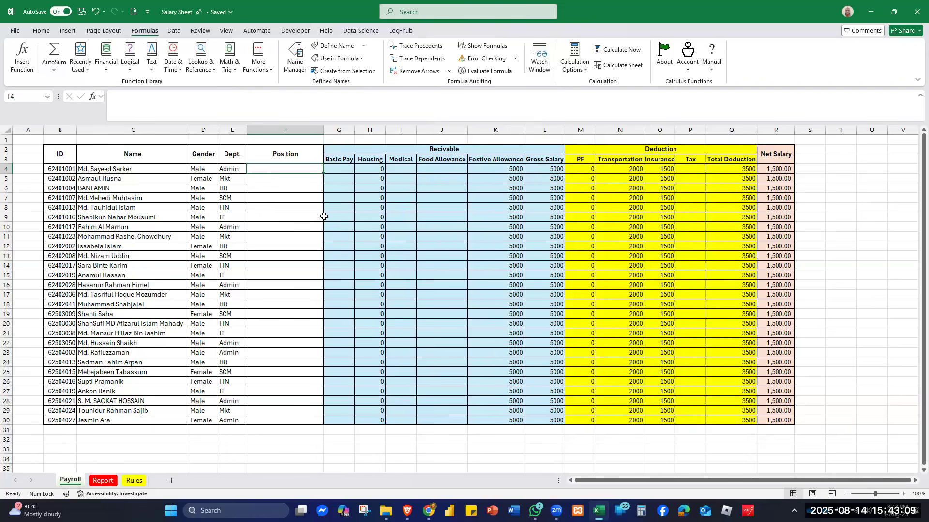
pyautogui.moveTo(278, 167); pyautogui.dragTo(265, 421)
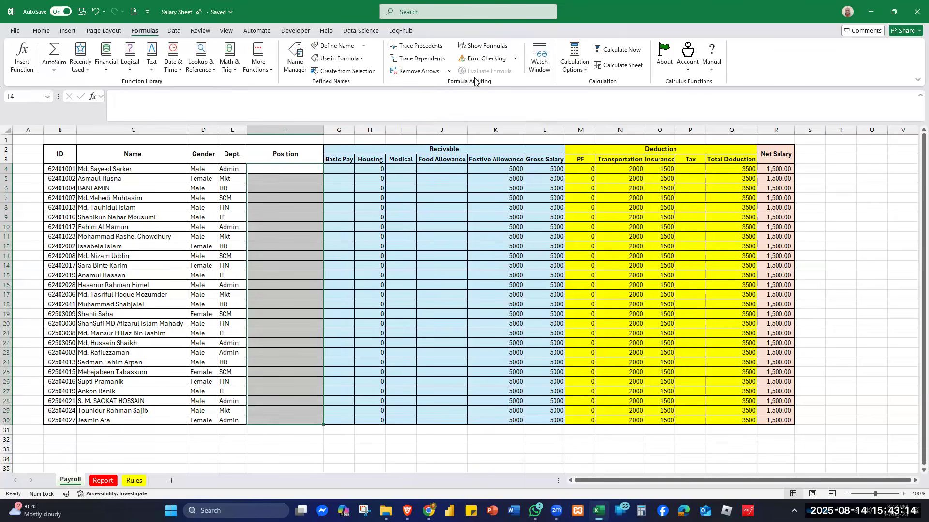
pyautogui.click(174, 31)
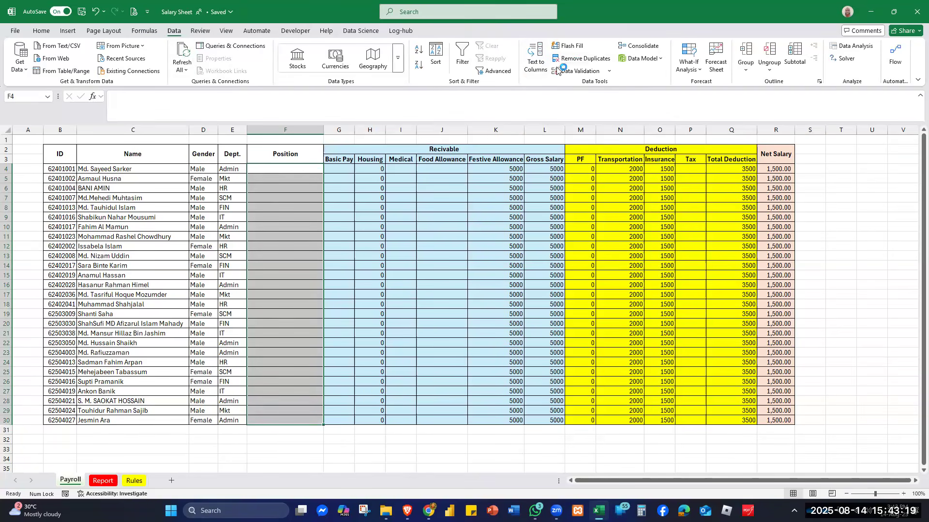
pyautogui.click(610, 71)
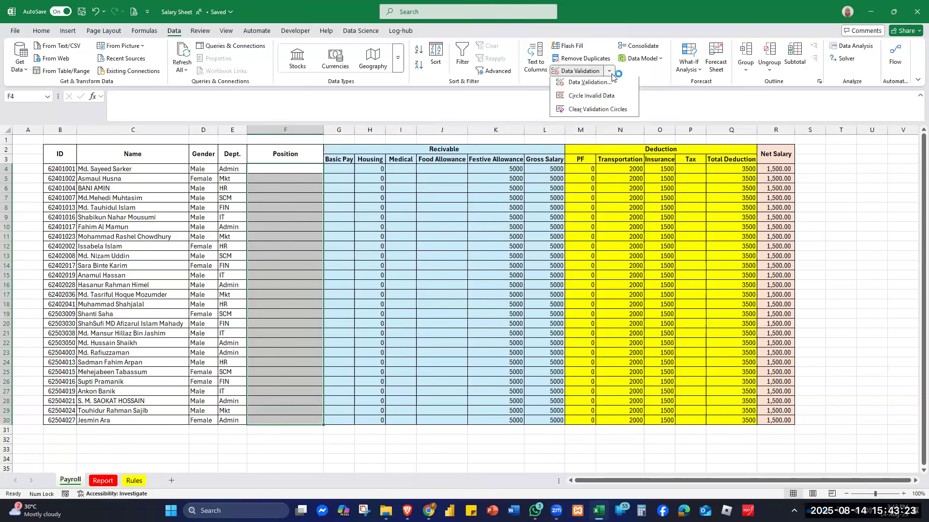
pyautogui.click(585, 85)
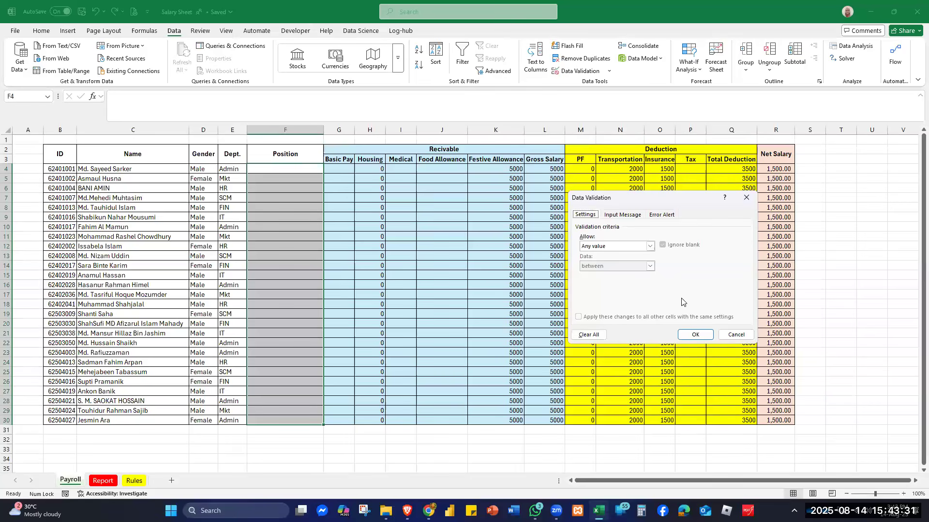
pyautogui.click(650, 247)
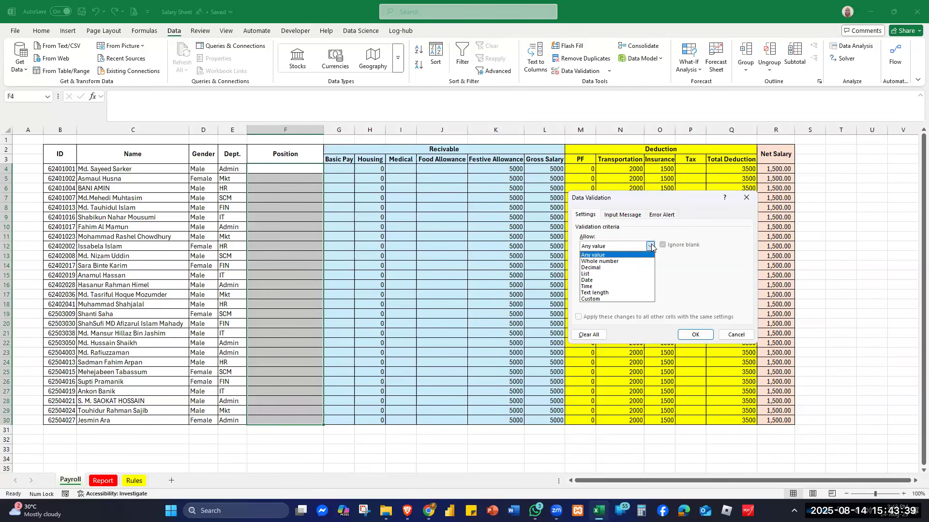
pyautogui.click(614, 275)
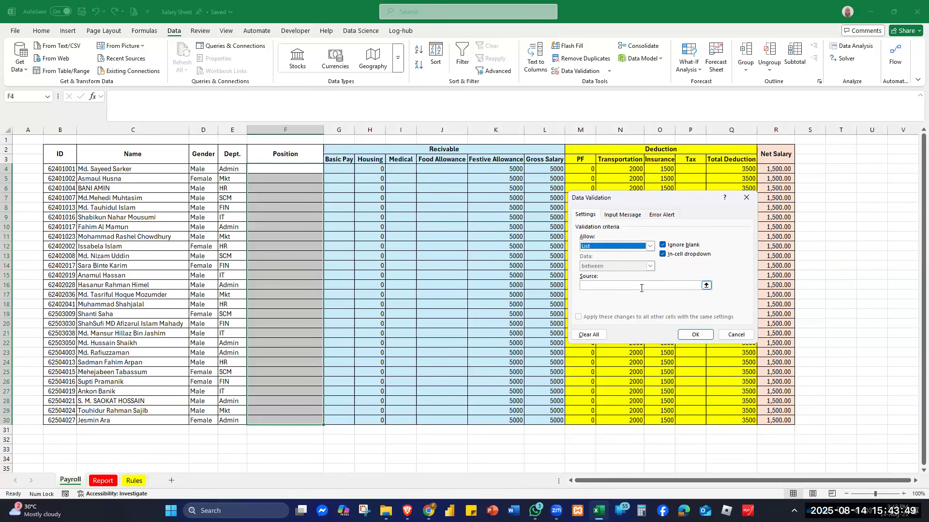
# Try to use =Executive, J. Executive as the validation list source.
pyautogui.click(582, 287)
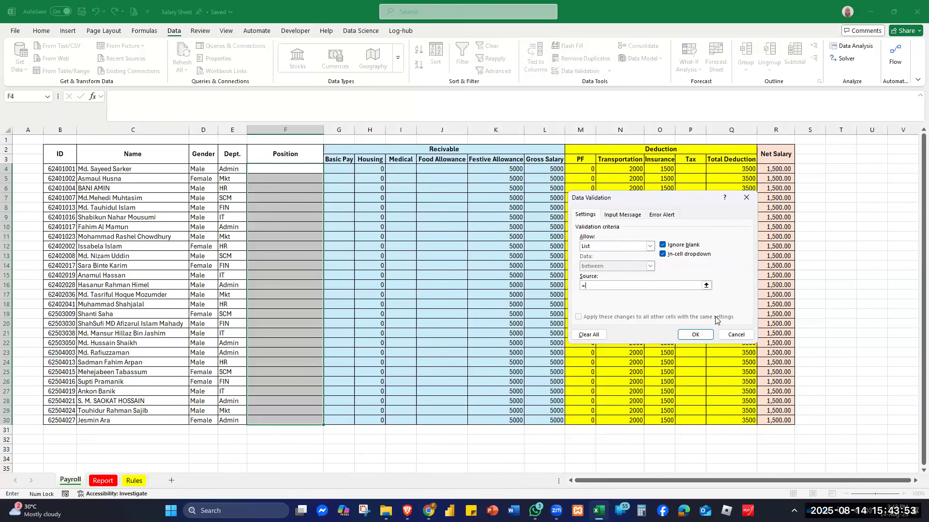
pyautogui.write('=Executive, J. Executive')
pyautogui.click(695, 334)
pyautogui.click(459, 282)
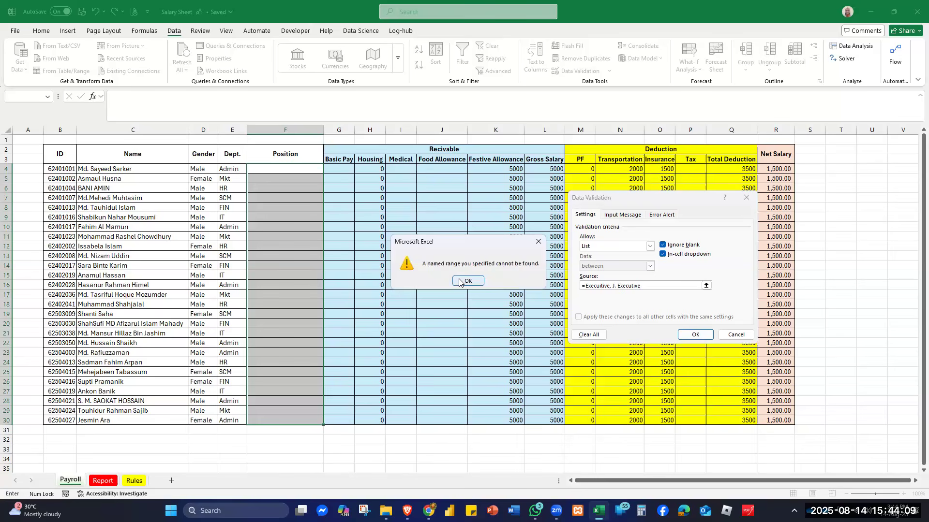
# Remove the equals sign from the list source, apply the validation, and check the choices offered in F4.
pyautogui.click(585, 286)
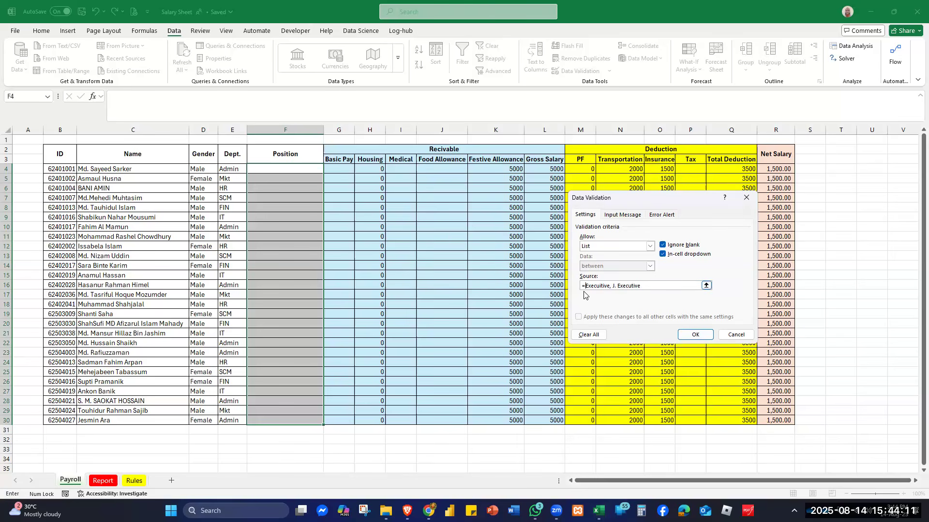
pyautogui.press('BackSpace')
pyautogui.click(699, 334)
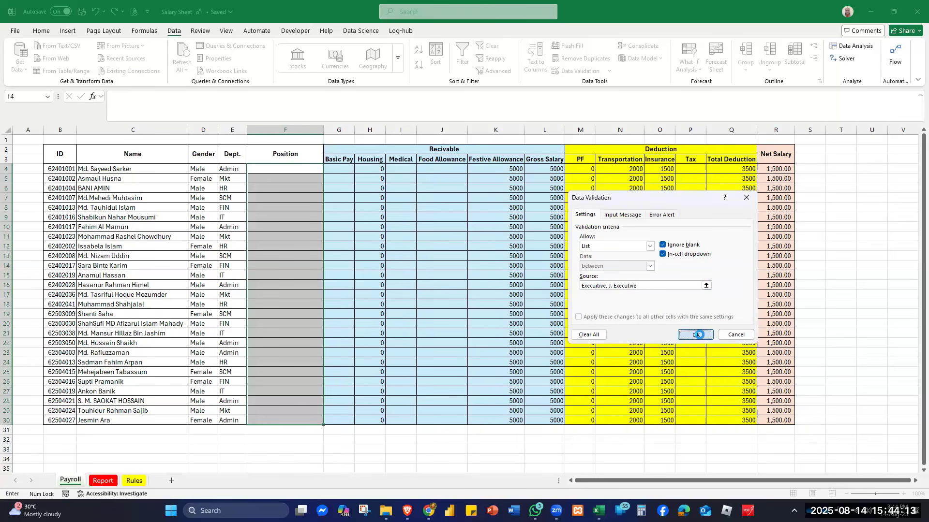
pyautogui.click(328, 170)
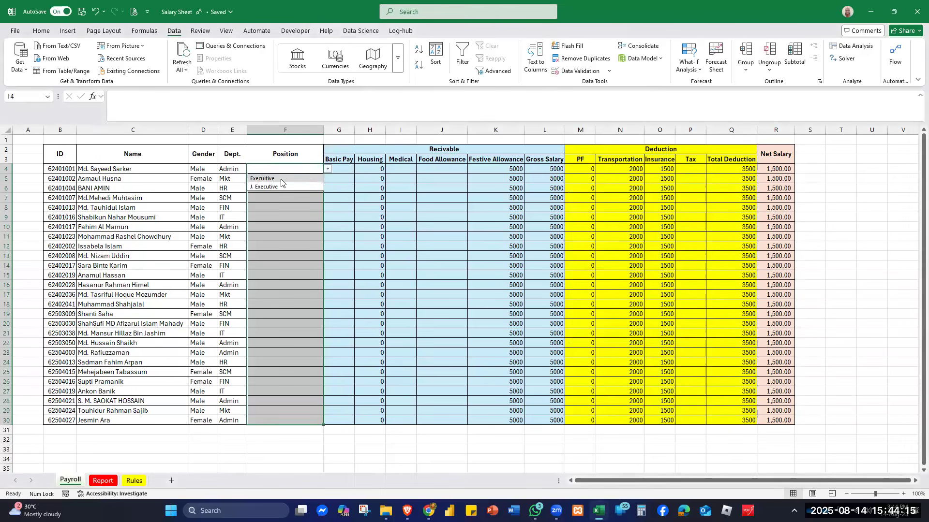
pyautogui.click(280, 286)
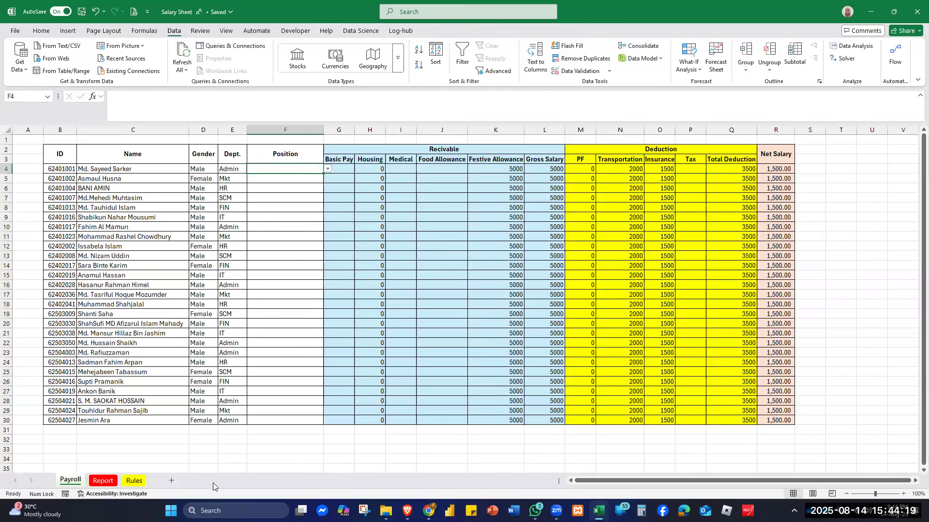
# Name the position titles in E12:E28 on the Rules sheet positiion.
pyautogui.click(103, 480)
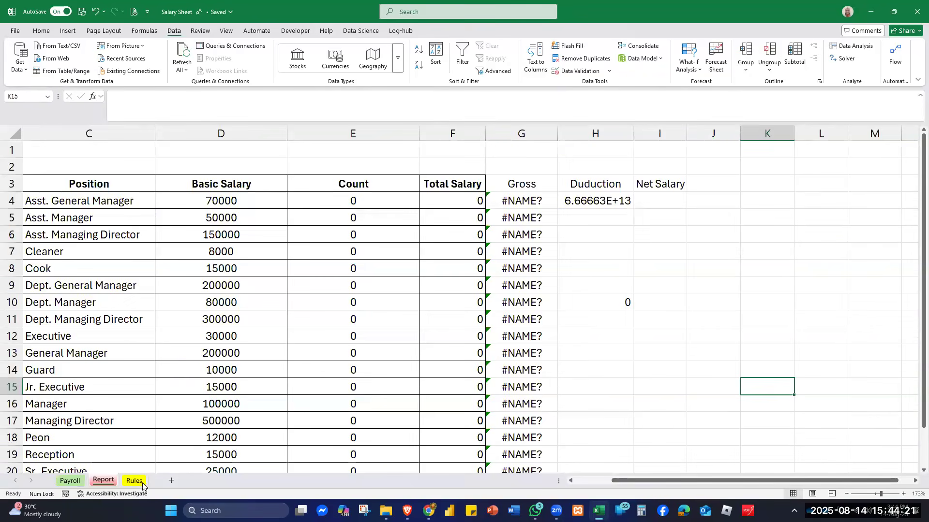
pyautogui.click(134, 480)
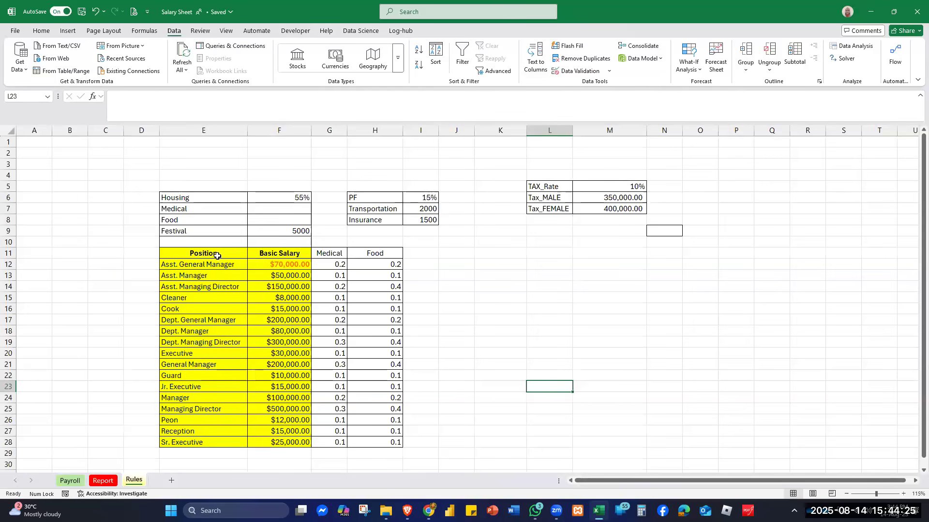
pyautogui.moveTo(218, 265); pyautogui.dragTo(218, 437)
pyautogui.click(24, 95)
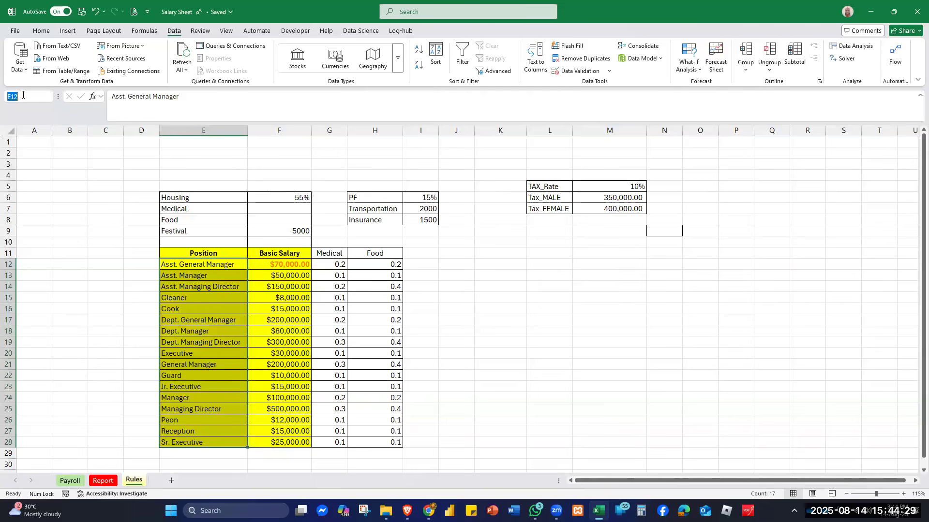
pyautogui.write('positiion')
pyautogui.press('Return')
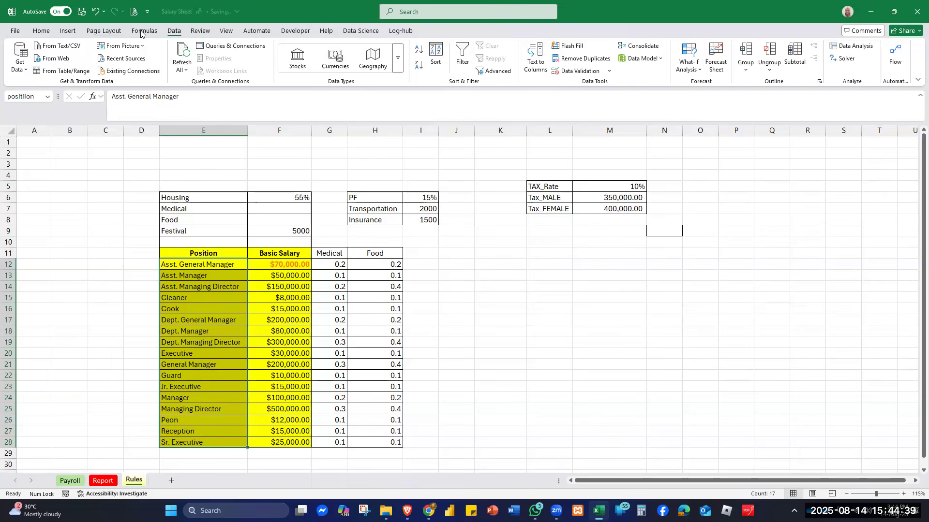
# Correct the misspelled named range for Rules!$E$12:$E$28 to position and close the Name Manager.
pyautogui.click(112, 31)
pyautogui.click(148, 30)
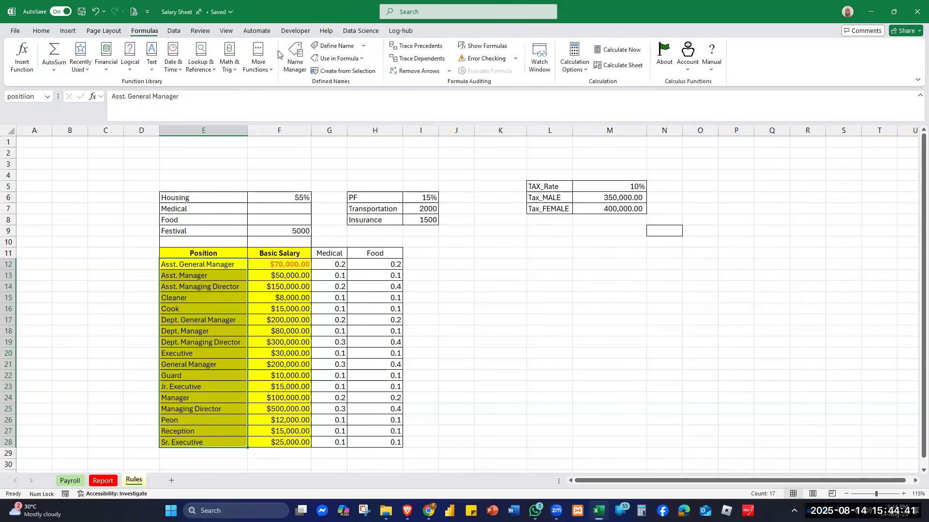
pyautogui.hotkey('ctrl', 'F3')
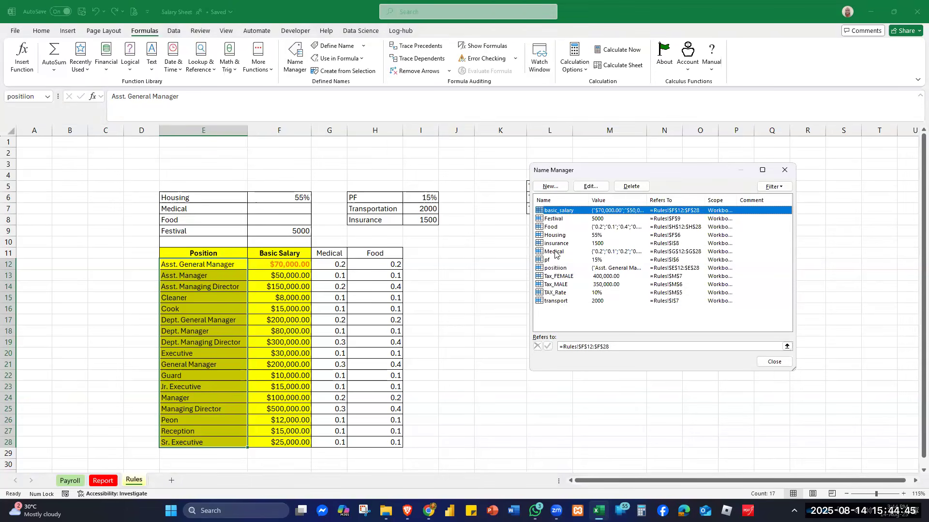
pyautogui.click(555, 269)
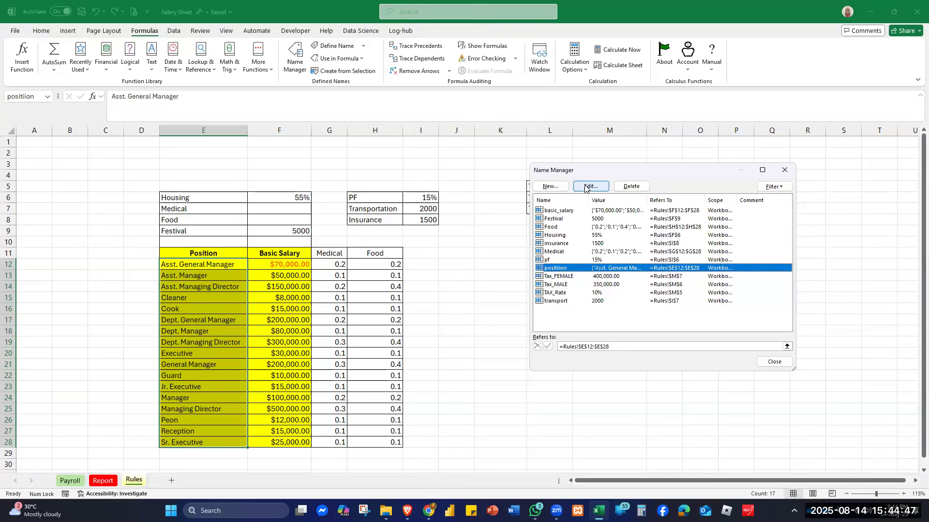
pyautogui.click(590, 187)
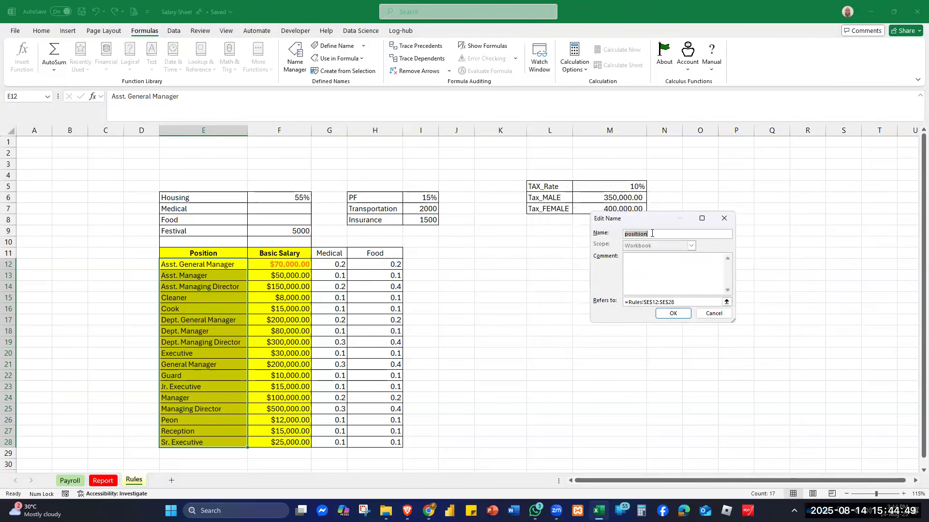
pyautogui.write('po')
pyautogui.click(672, 314)
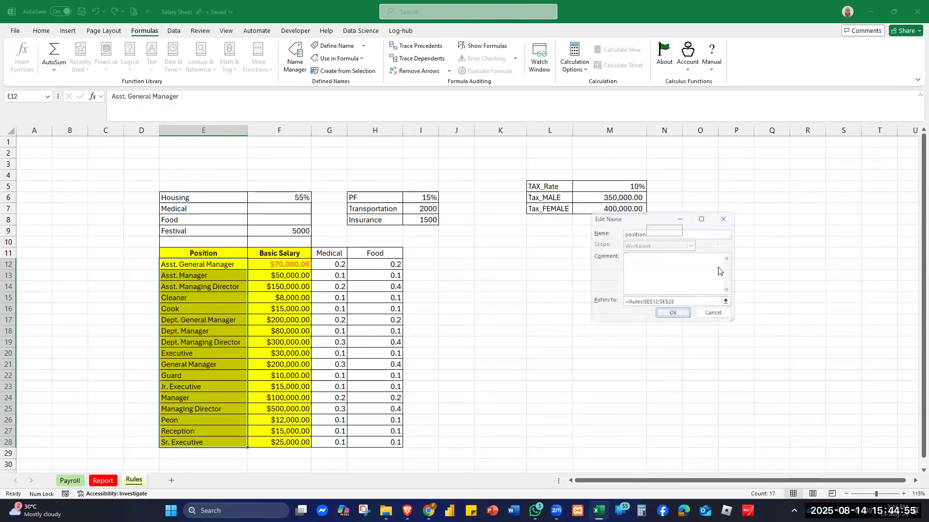
pyautogui.click(774, 362)
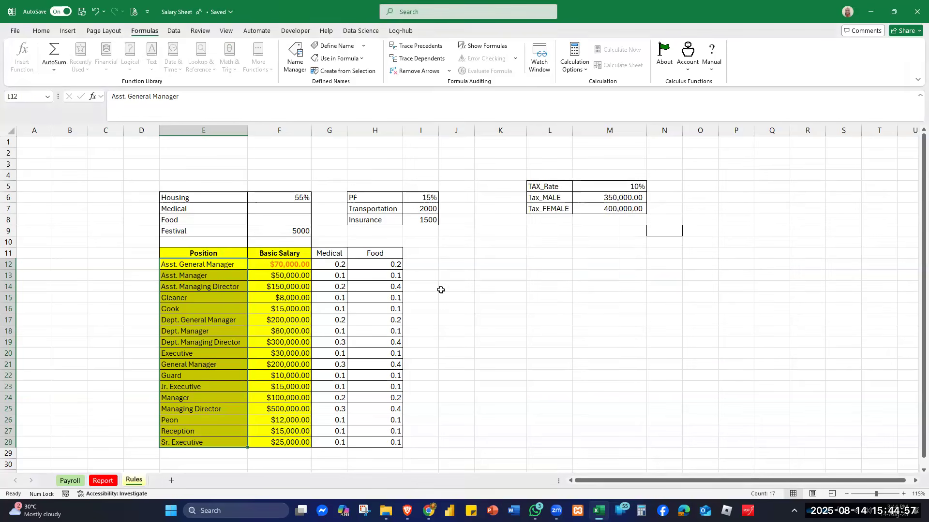
# Change the validation list source of the Position cells F4:F30 on the Payroll sheet to =position.
pyautogui.click(64, 482)
pyautogui.moveTo(274, 169); pyautogui.dragTo(291, 419)
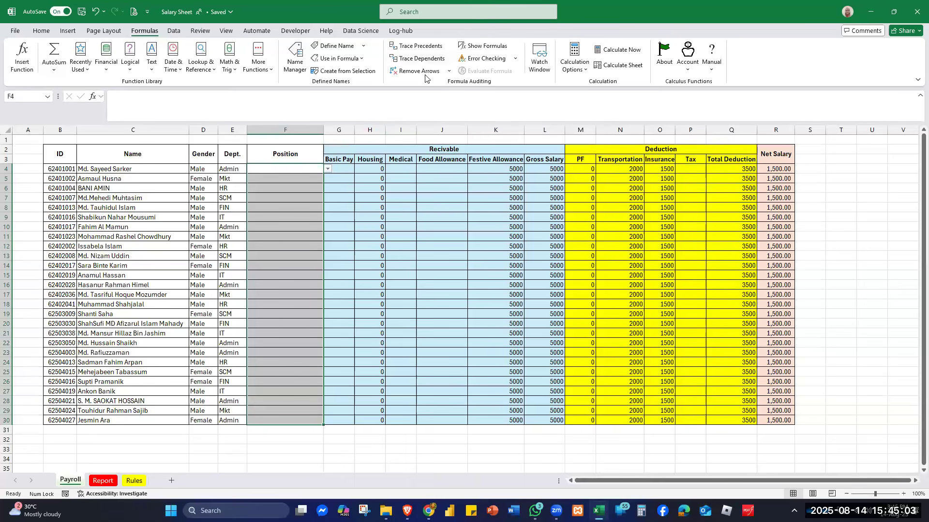
pyautogui.click(174, 31)
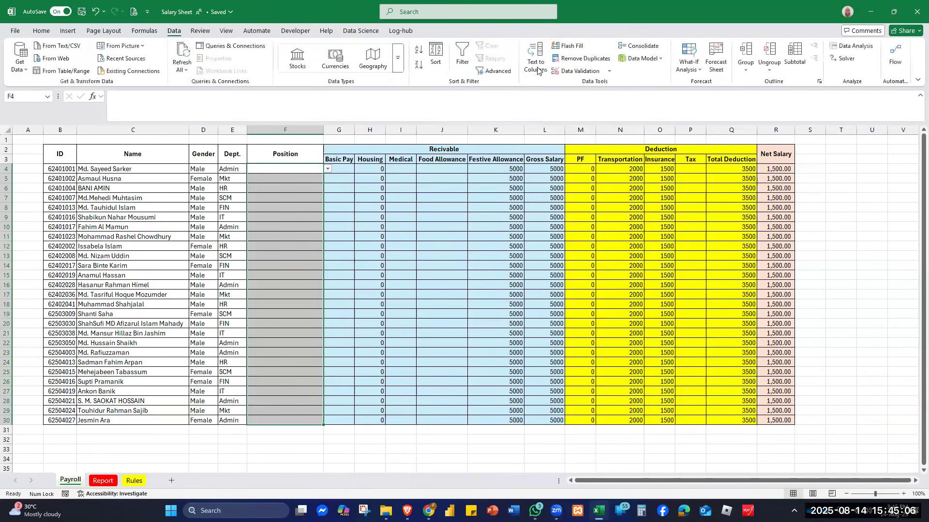
pyautogui.click(578, 70)
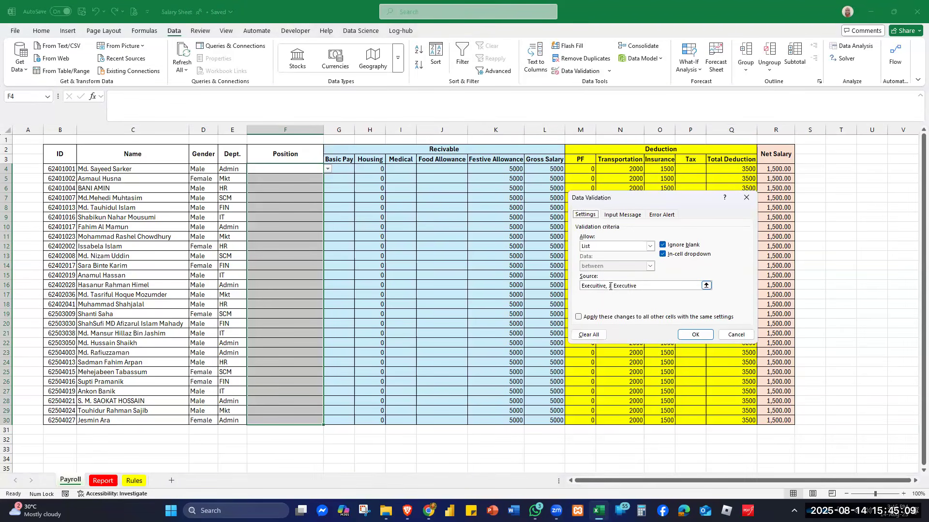
pyautogui.moveTo(638, 285); pyautogui.dragTo(561, 286)
pyautogui.write('=')
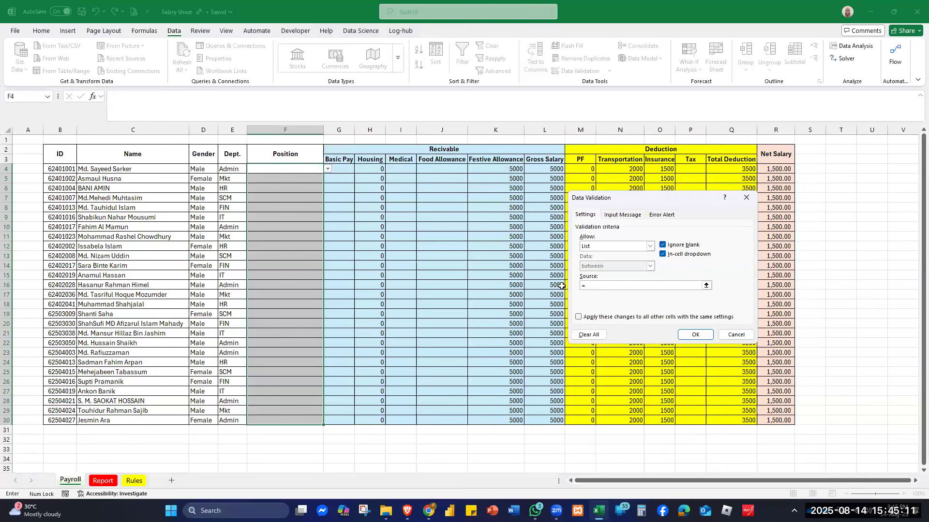
pyautogui.write('position')
pyautogui.click(693, 335)
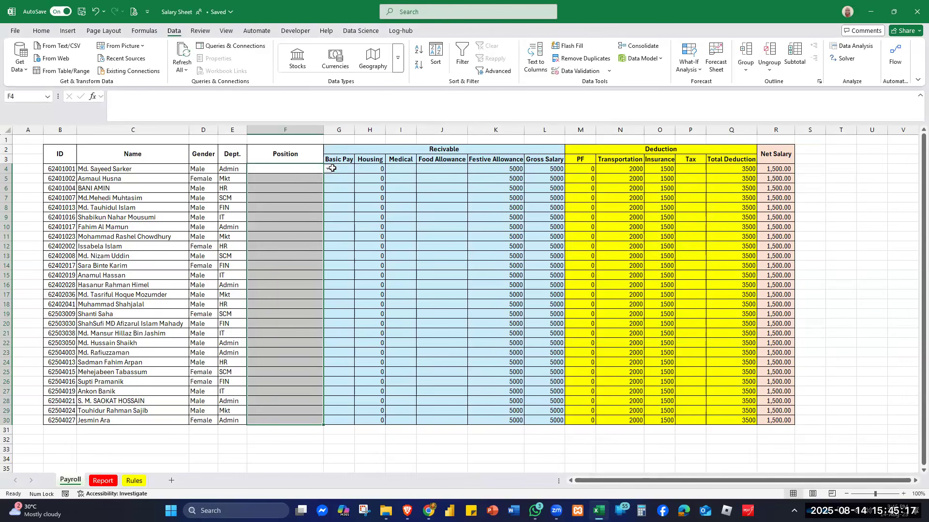
# Choose Managing Director as the position in F4 and Dept. Managing Director in F5.
pyautogui.click(328, 169)
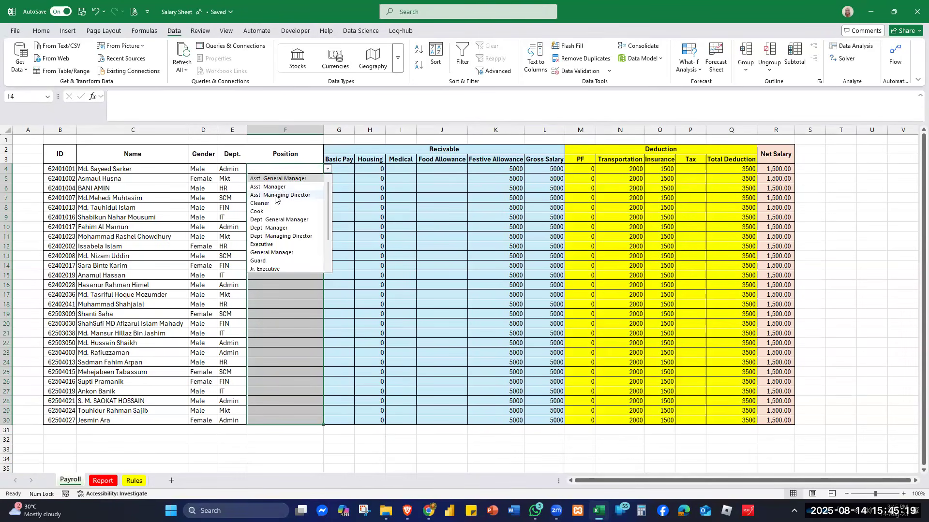
pyautogui.scroll(-2, 276, 198)
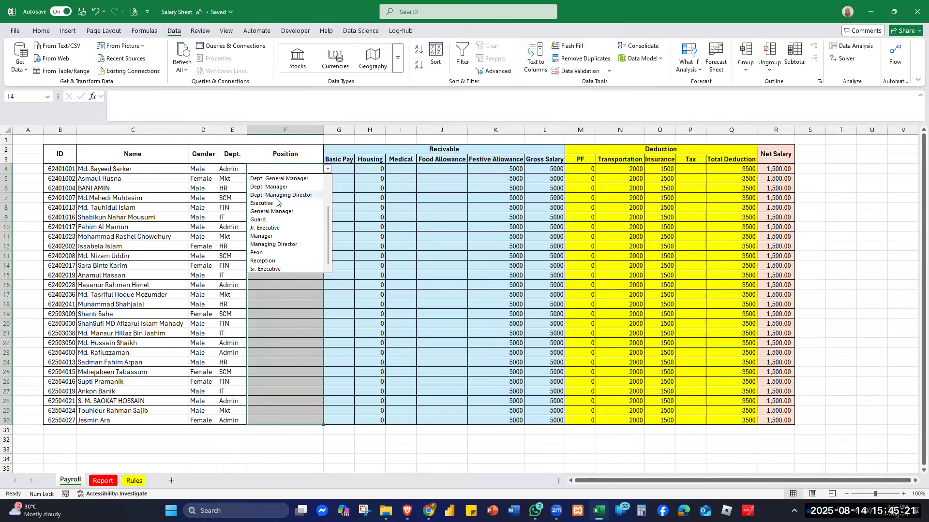
pyautogui.click(285, 244)
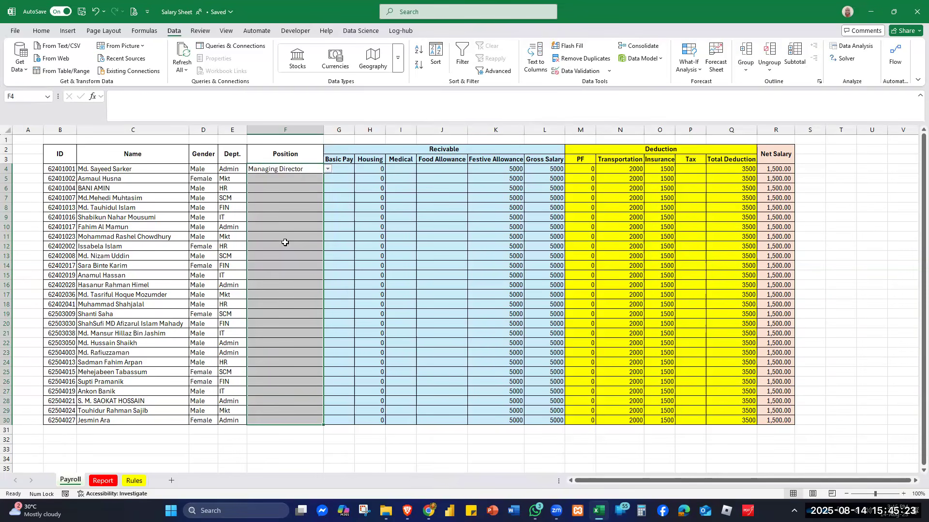
pyautogui.click(300, 178)
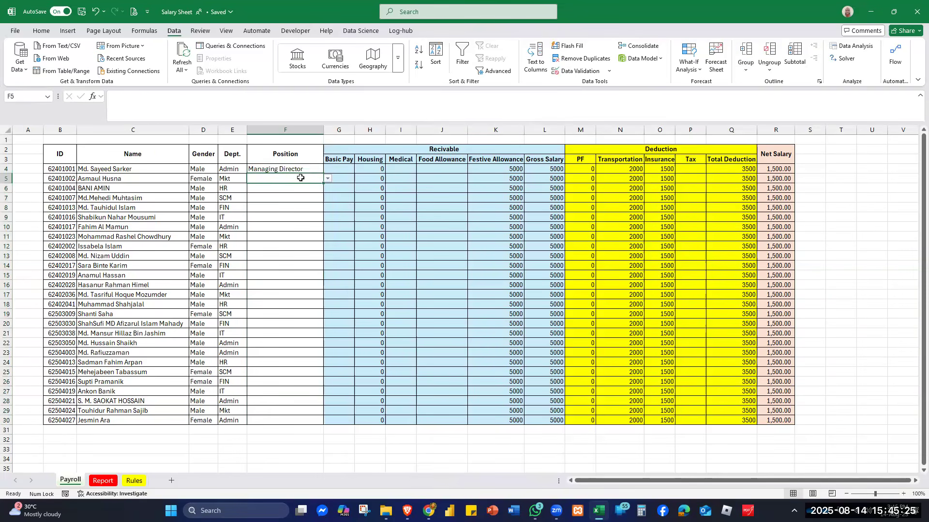
pyautogui.click(327, 179)
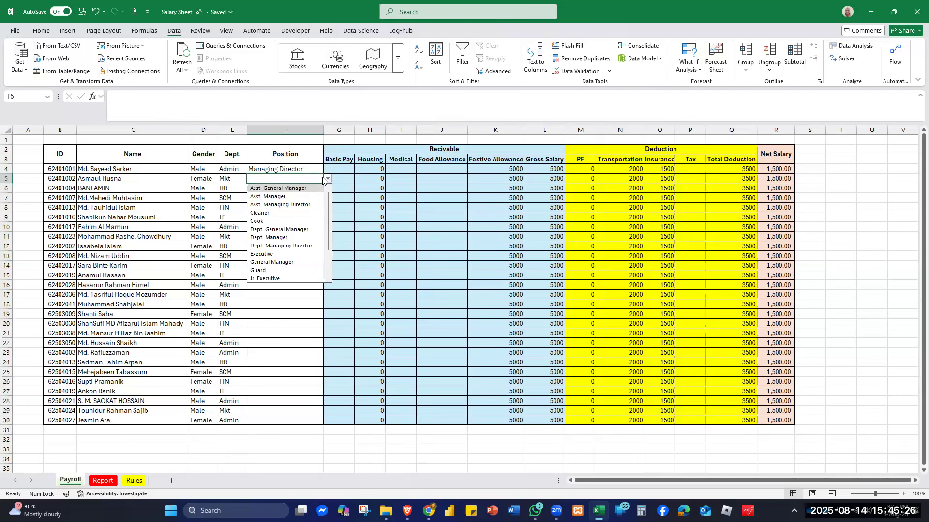
pyautogui.click(289, 246)
pyautogui.press('Down')
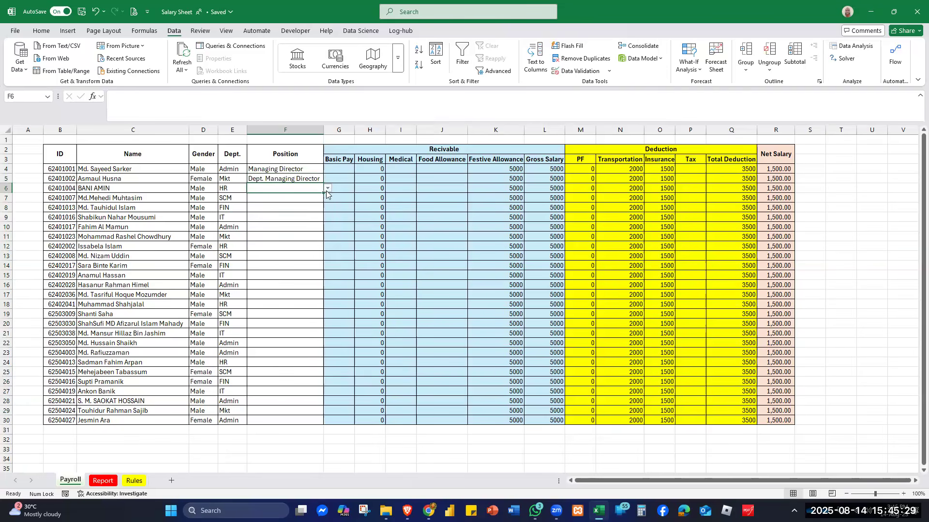
# Choose General Manager as the position in F6 and Asst. Managing Director in F7.
pyautogui.press('Right')
pyautogui.click(300, 190)
pyautogui.click(328, 188)
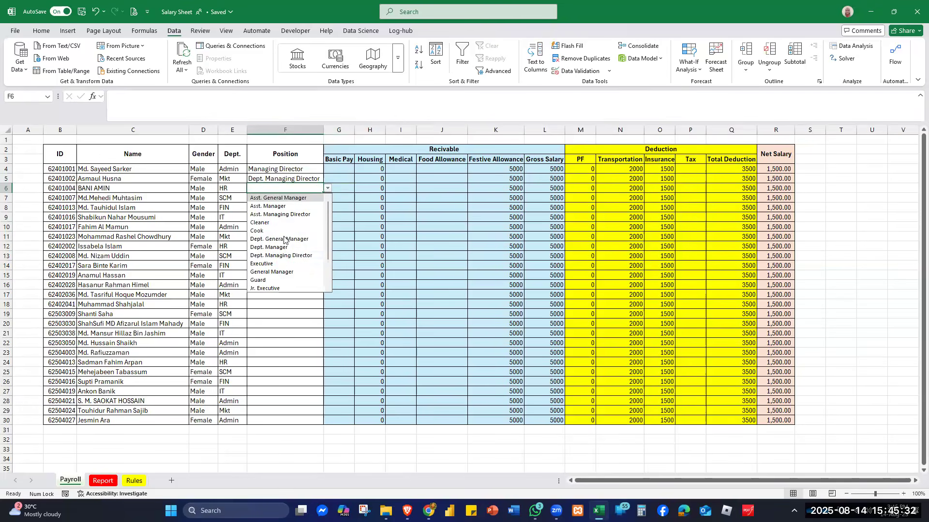
pyautogui.click(282, 272)
pyautogui.click(284, 199)
pyautogui.click(327, 197)
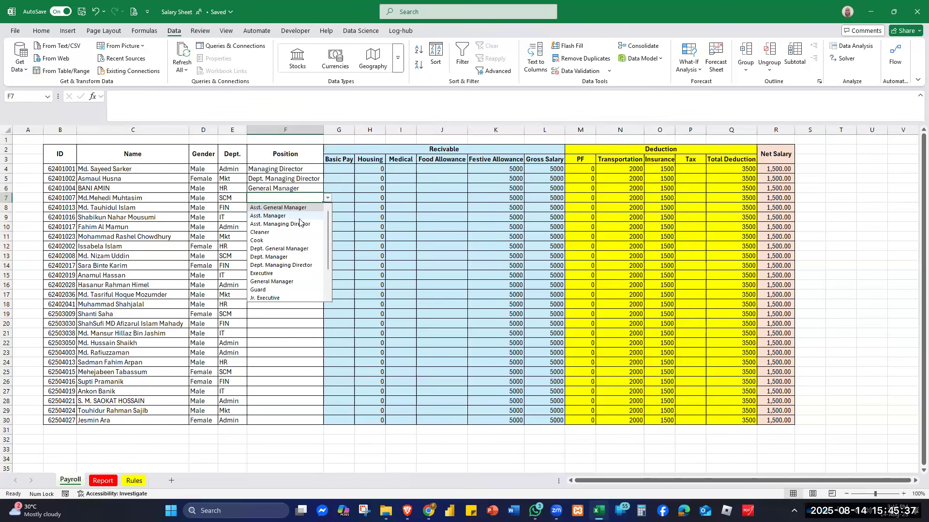
pyautogui.click(300, 225)
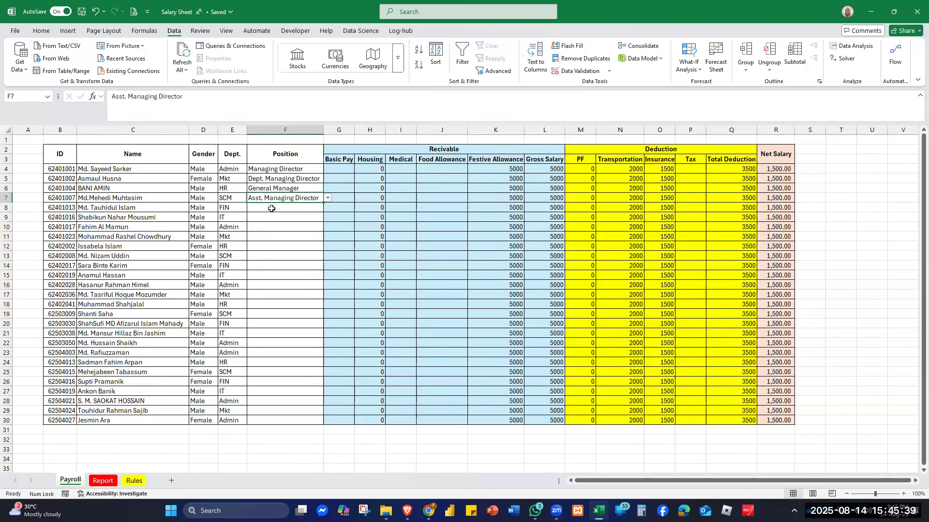
# Choose Dept. Managing Director as the position in F8 and Executive in F9.
pyautogui.click(314, 209)
pyautogui.click(327, 208)
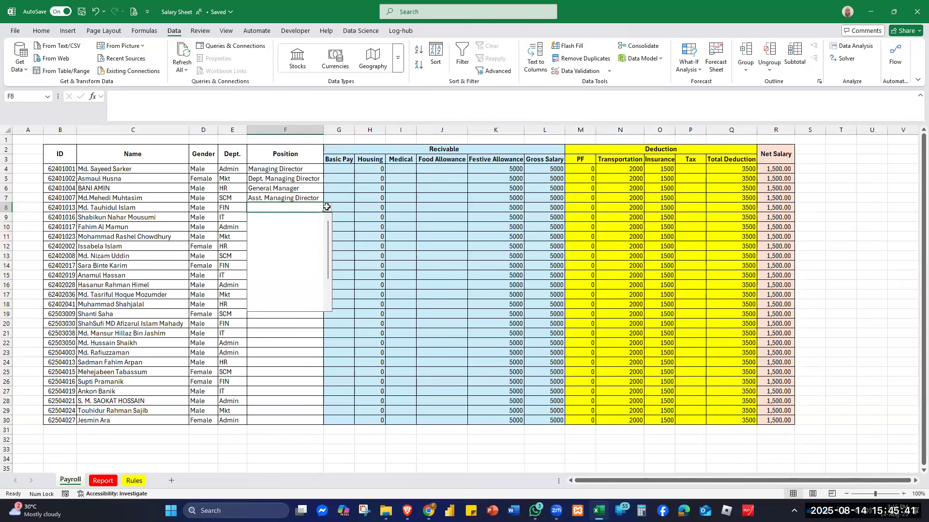
pyautogui.click(281, 275)
pyautogui.click(317, 217)
pyautogui.click(328, 218)
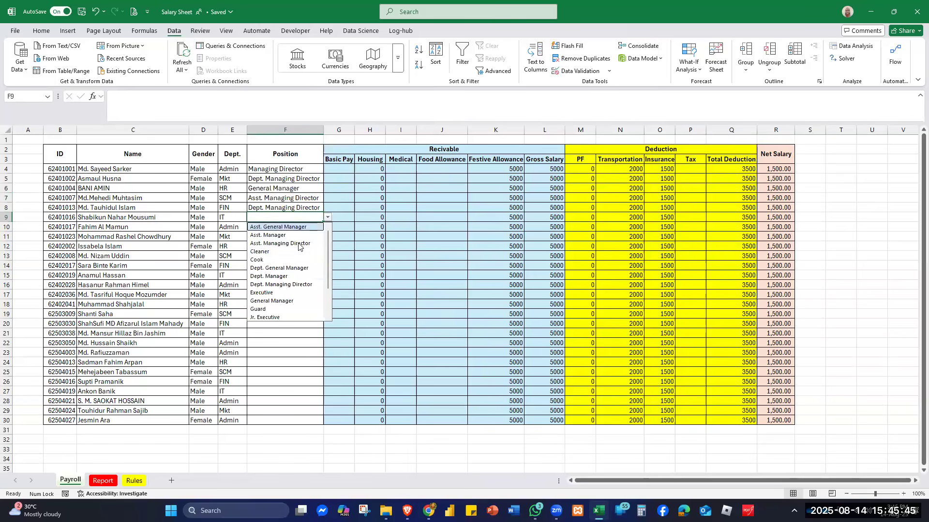
pyautogui.click(285, 293)
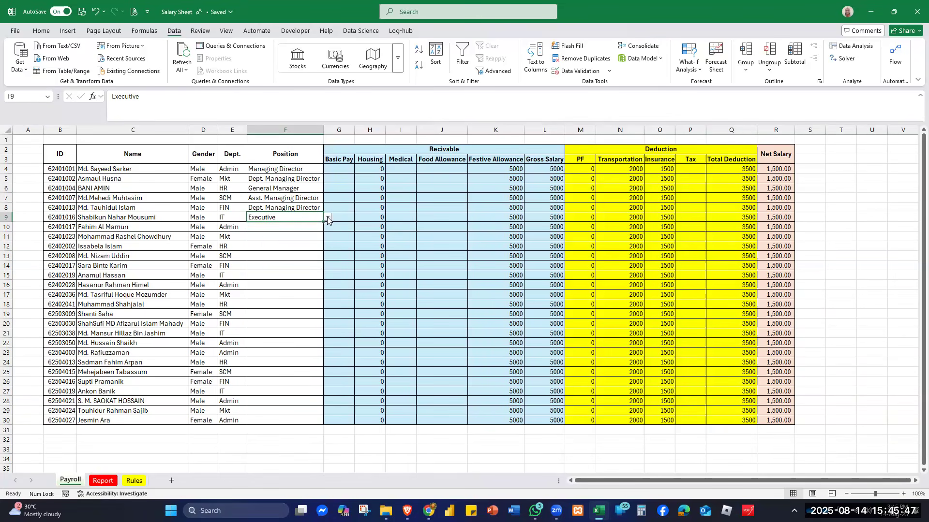
# Choose Executive as the position in F10 and Guard in F30.
pyautogui.click(291, 226)
pyautogui.click(328, 227)
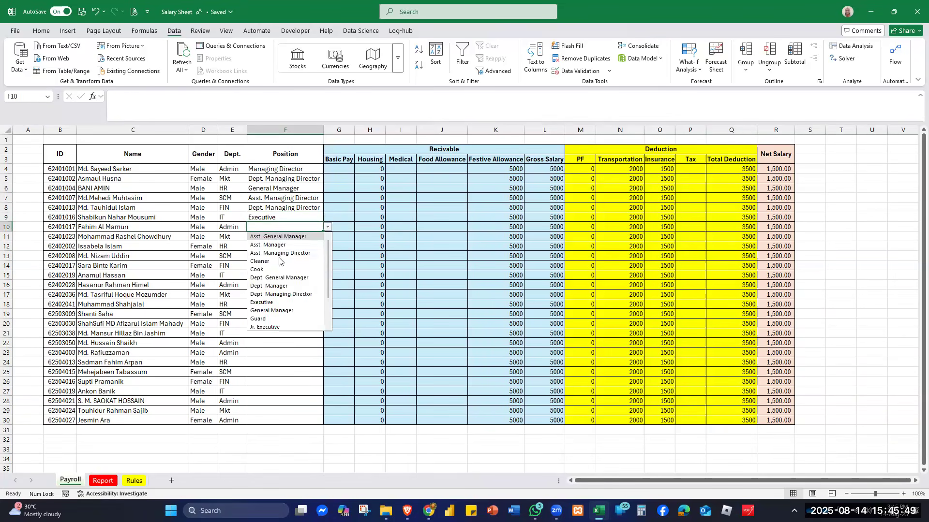
pyautogui.click(279, 303)
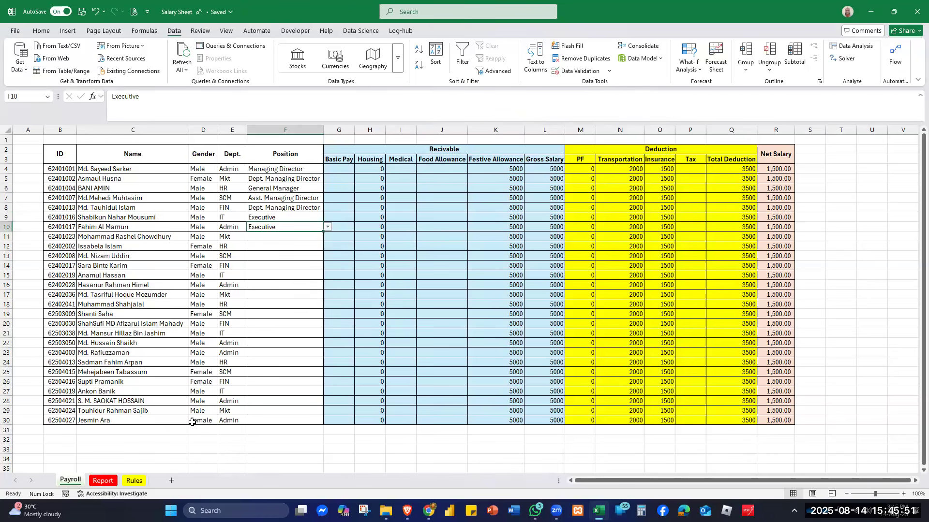
pyautogui.click(285, 420)
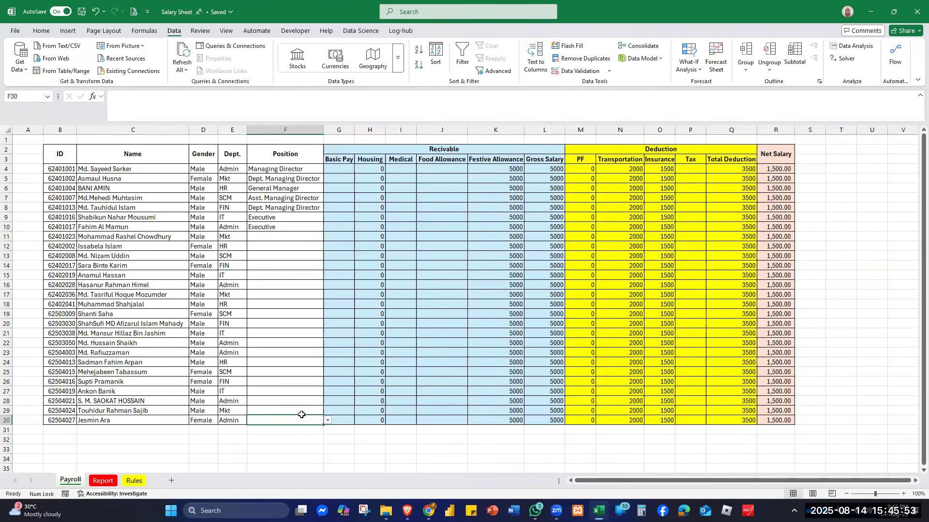
pyautogui.click(328, 421)
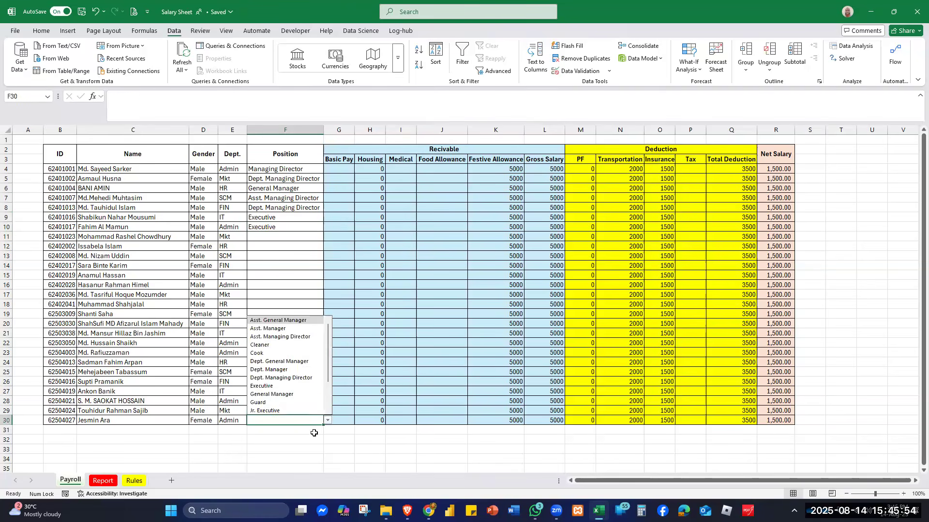
pyautogui.click(271, 402)
# Choose Guard as the position in F23 and Cook in F14.
pyautogui.click(308, 349)
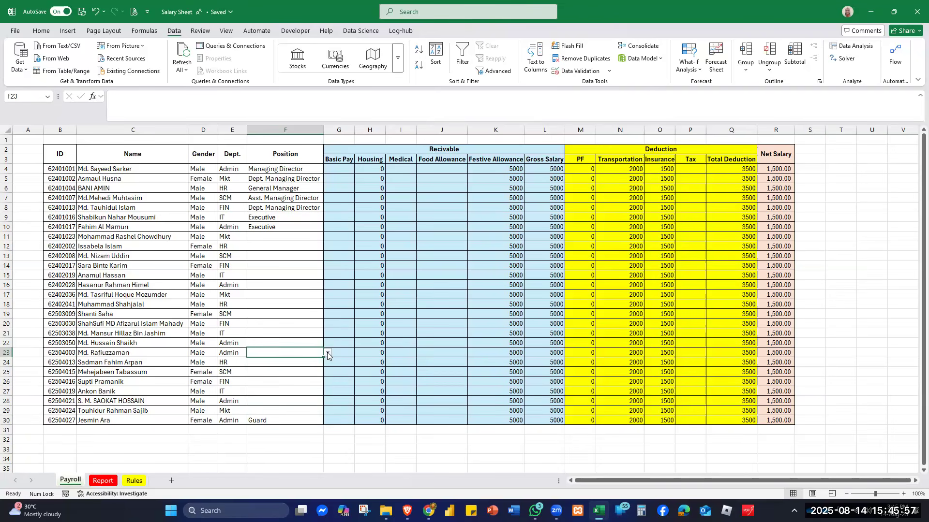
pyautogui.click(327, 354)
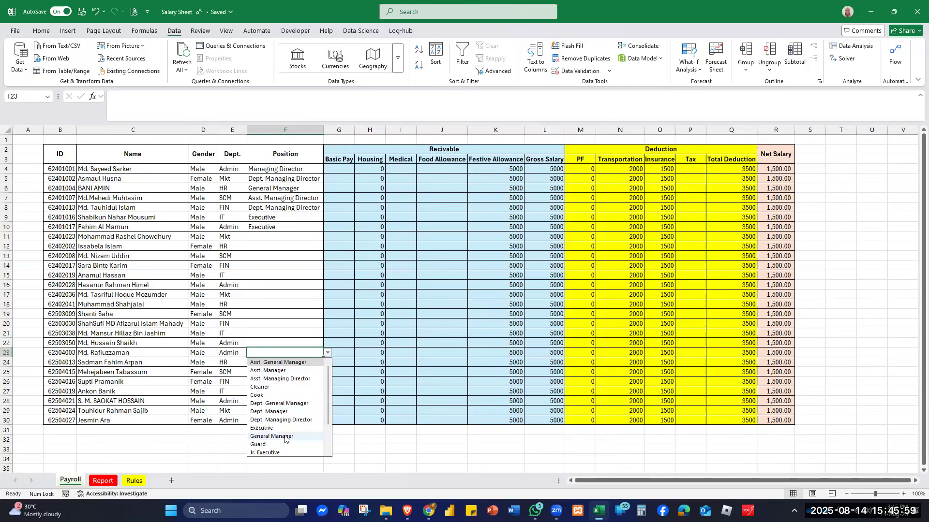
pyautogui.press('Down')
pyautogui.press('Return')
pyautogui.click(272, 261)
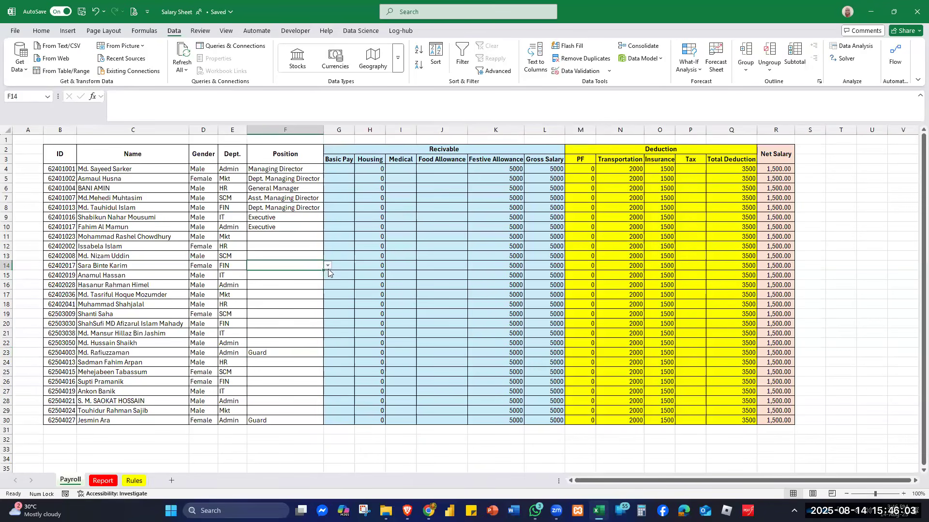
pyautogui.click(327, 266)
pyautogui.click(288, 308)
# Choose Cleaner as the position in F16 and Executive in F19.
pyautogui.click(267, 285)
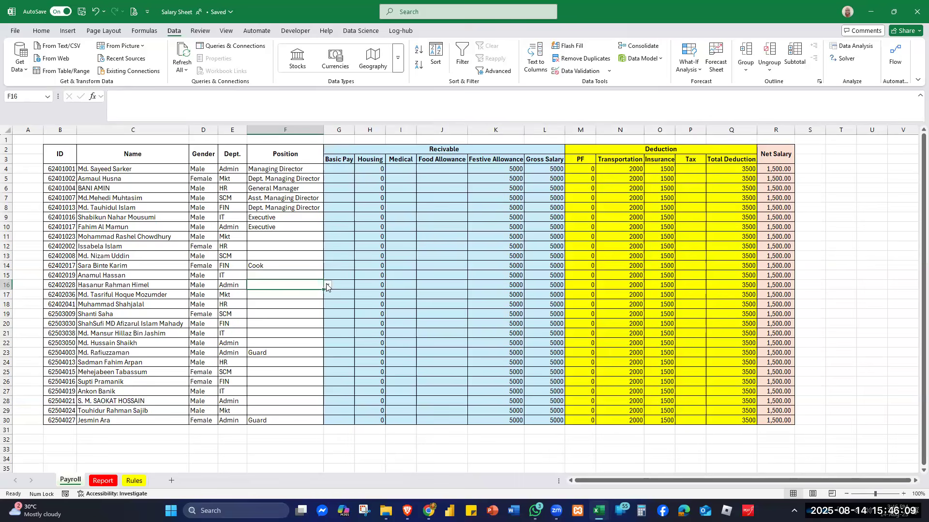
pyautogui.click(328, 285)
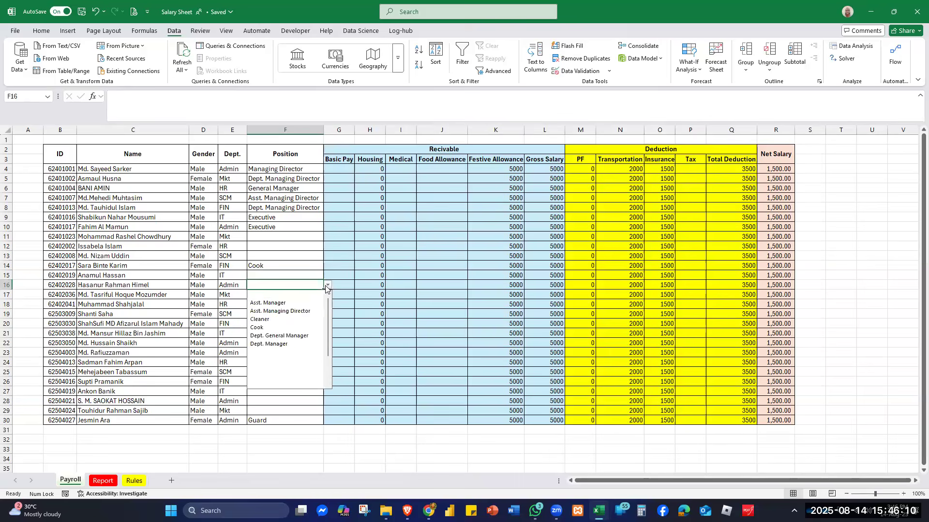
pyautogui.click(282, 320)
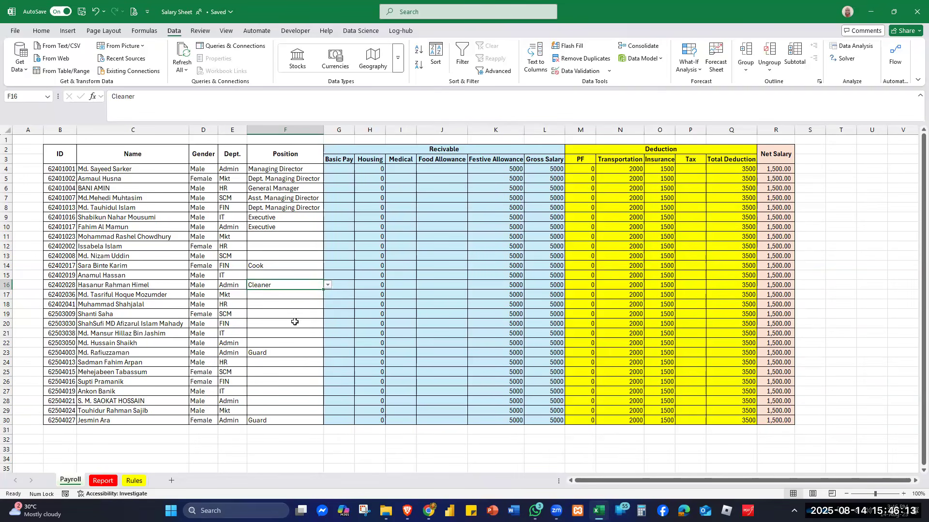
pyautogui.click(265, 316)
pyautogui.click(328, 314)
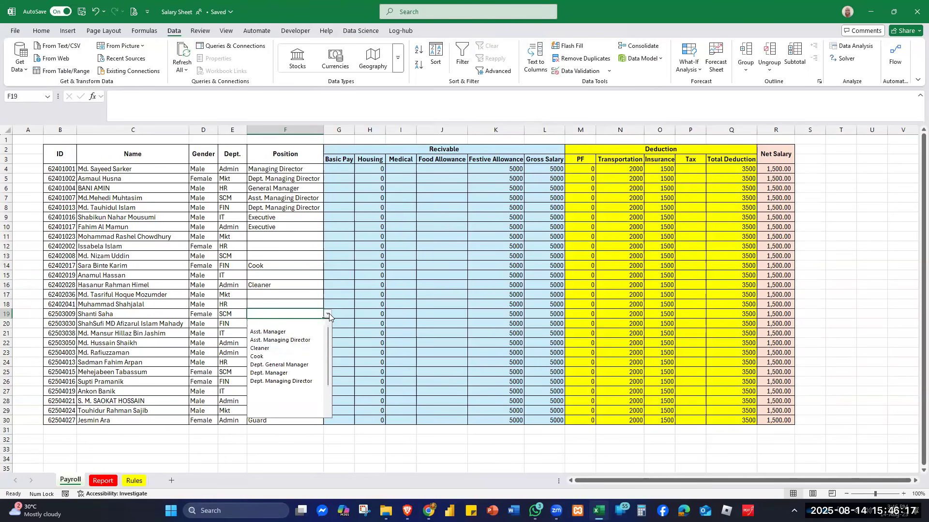
pyautogui.click(261, 390)
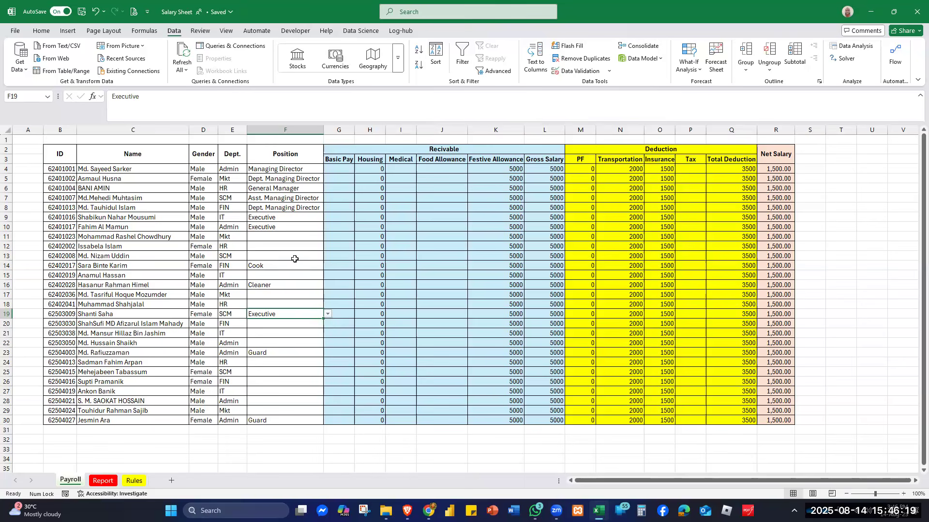
# Choose Sr. Executive as the position in F12 and Jr. Executive in F20.
pyautogui.click(284, 247)
pyautogui.click(329, 246)
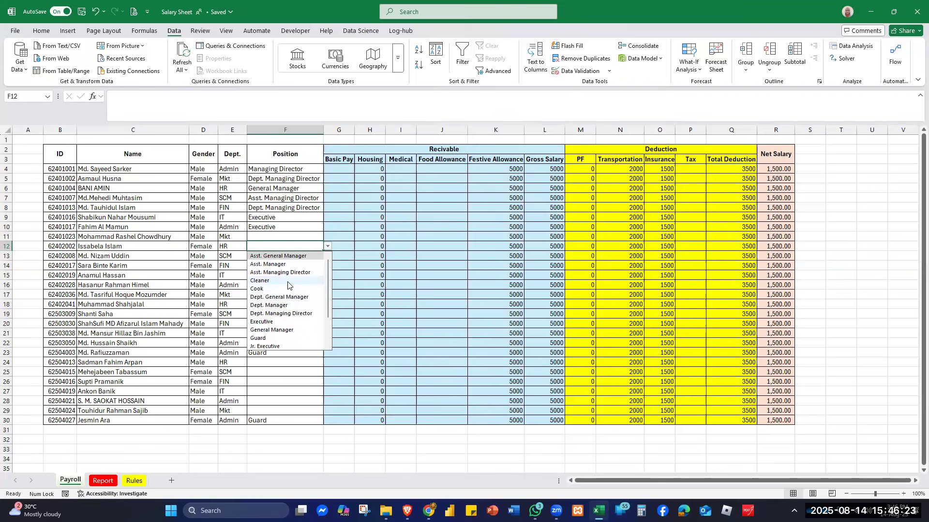
pyautogui.scroll(-2, 287, 286)
pyautogui.click(282, 346)
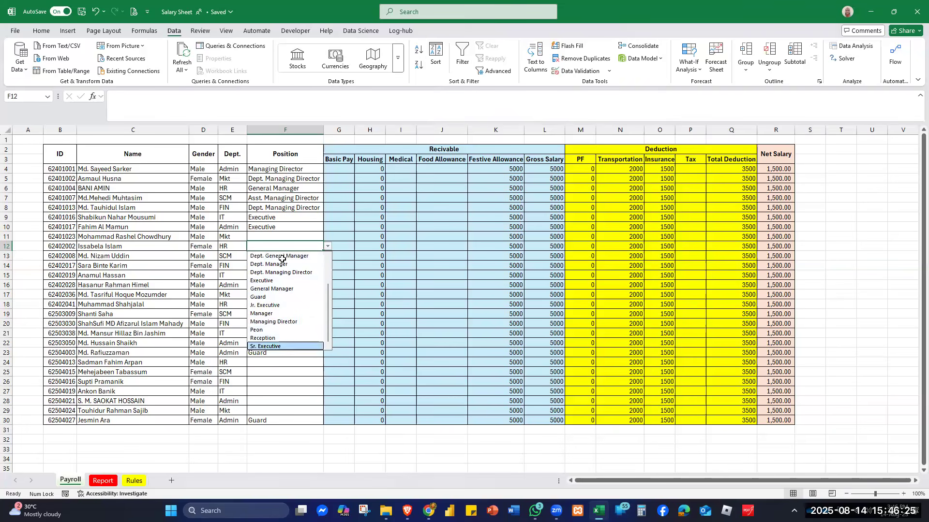
pyautogui.click(273, 328)
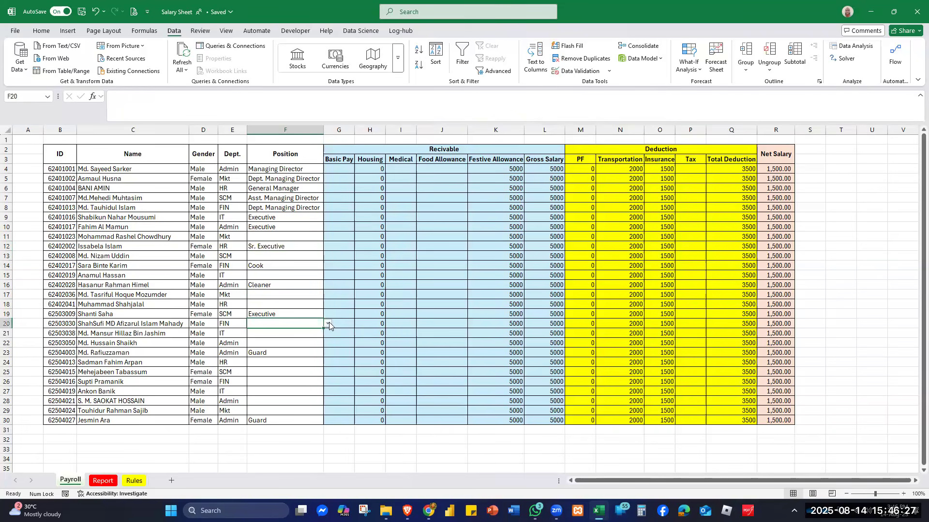
pyautogui.click(328, 323)
pyautogui.scroll(-2, 283, 387)
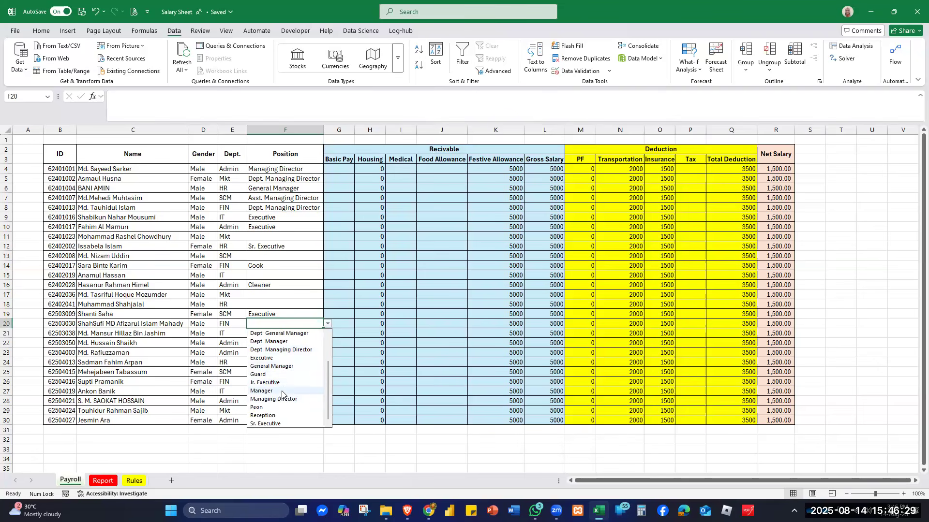
pyautogui.click(264, 383)
# Choose Dept. Manager as the position in F22 and Dept. General Manager in F25.
pyautogui.click(270, 342)
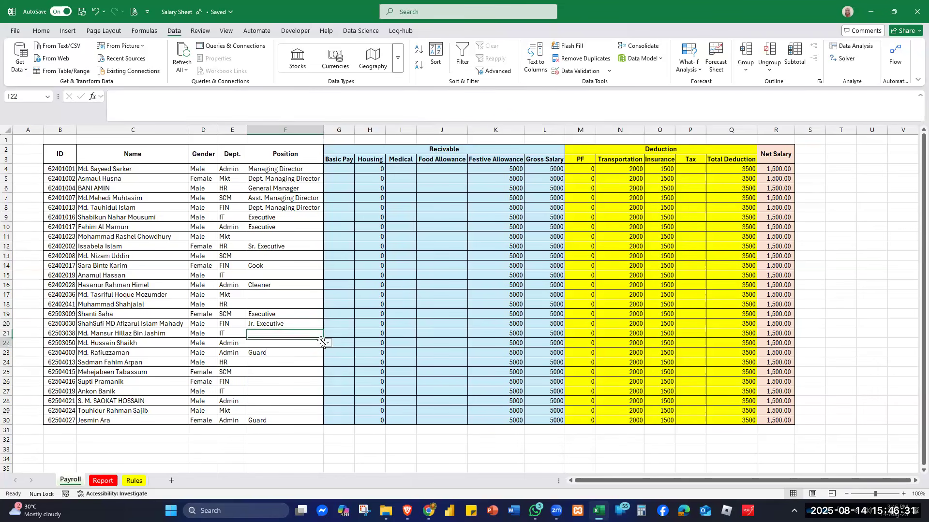
pyautogui.click(328, 343)
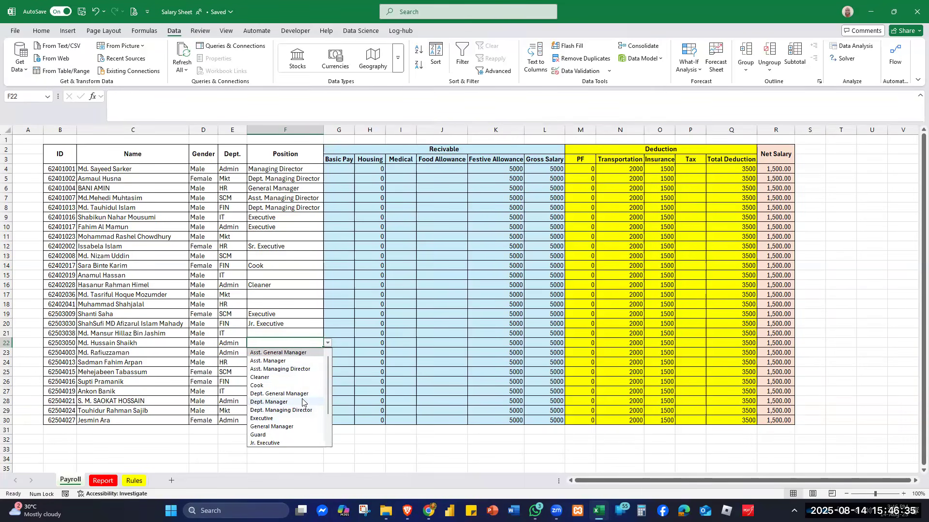
pyautogui.click(269, 402)
pyautogui.click(291, 373)
pyautogui.click(328, 373)
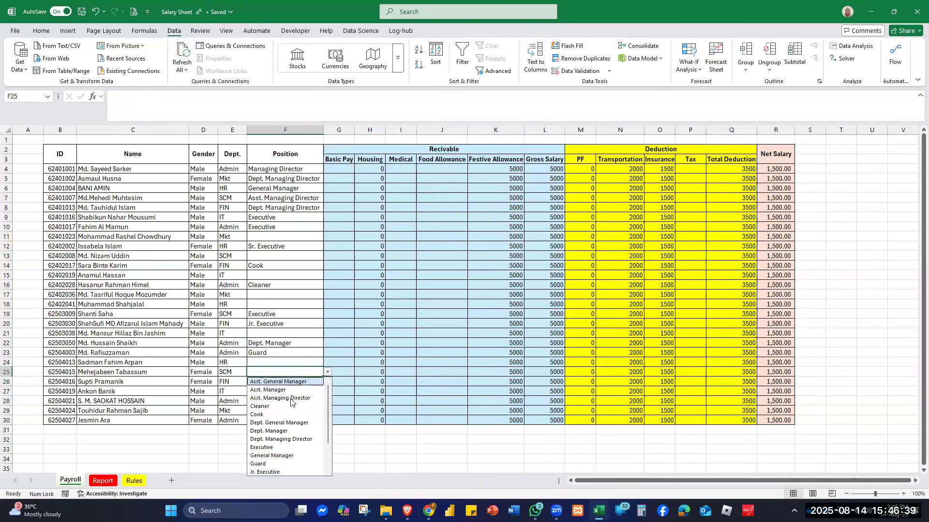
pyautogui.click(285, 424)
# Choose Asst. General Manager as the position in F27 and Peon in F29.
pyautogui.click(319, 390)
pyautogui.click(328, 392)
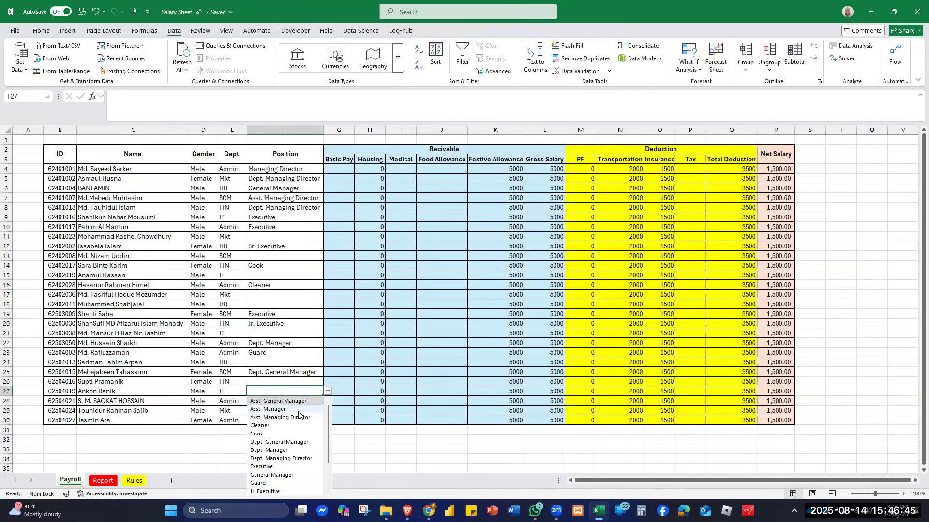
pyautogui.click(298, 402)
pyautogui.click(313, 410)
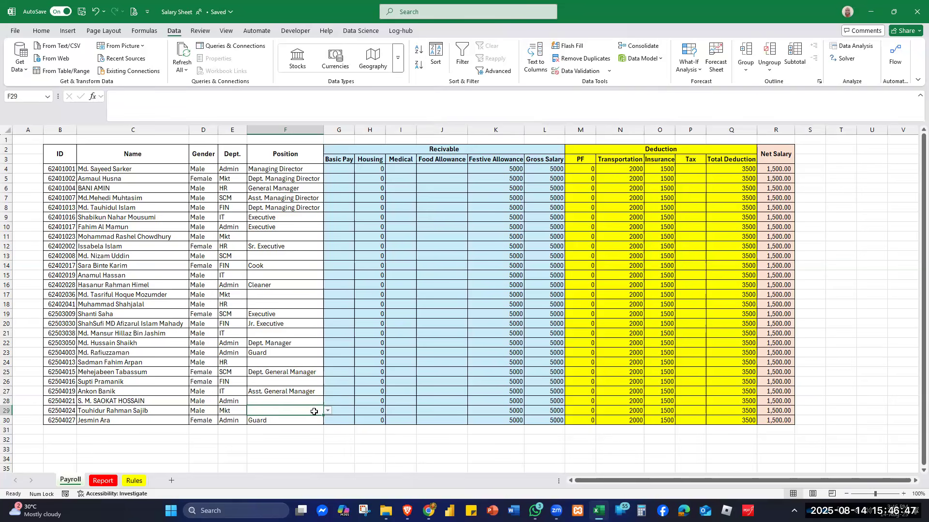
pyautogui.click(328, 412)
pyautogui.scroll(-2, 272, 345)
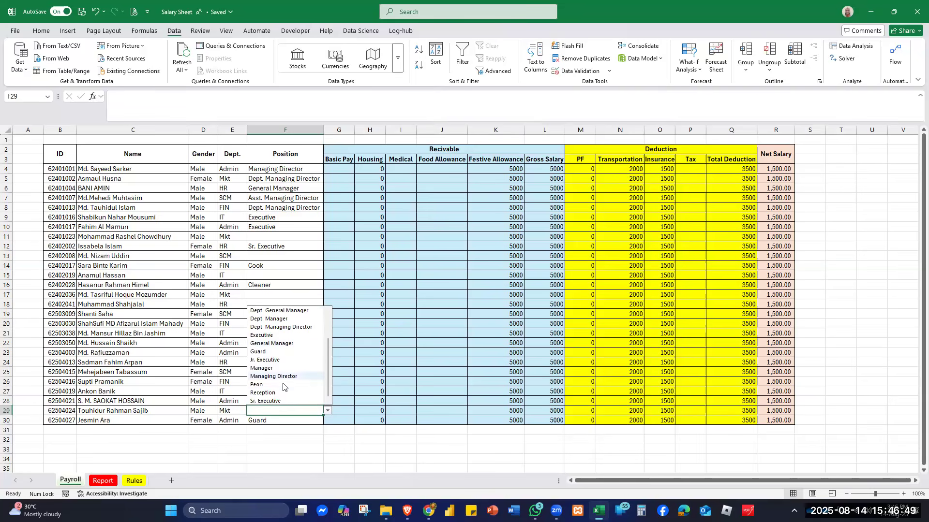
pyautogui.click(283, 385)
# Choose Cleaner as the position in F28 and General Manager in F24.
pyautogui.click(266, 401)
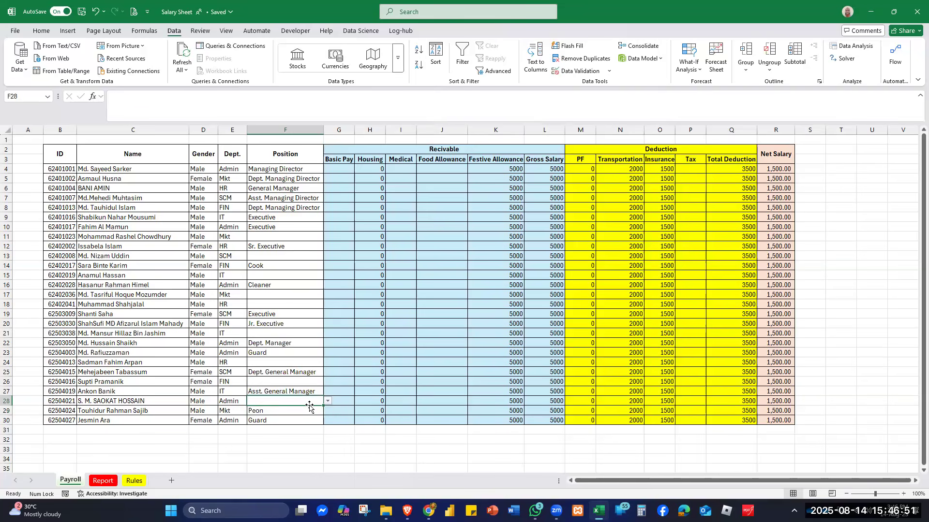
pyautogui.click(328, 401)
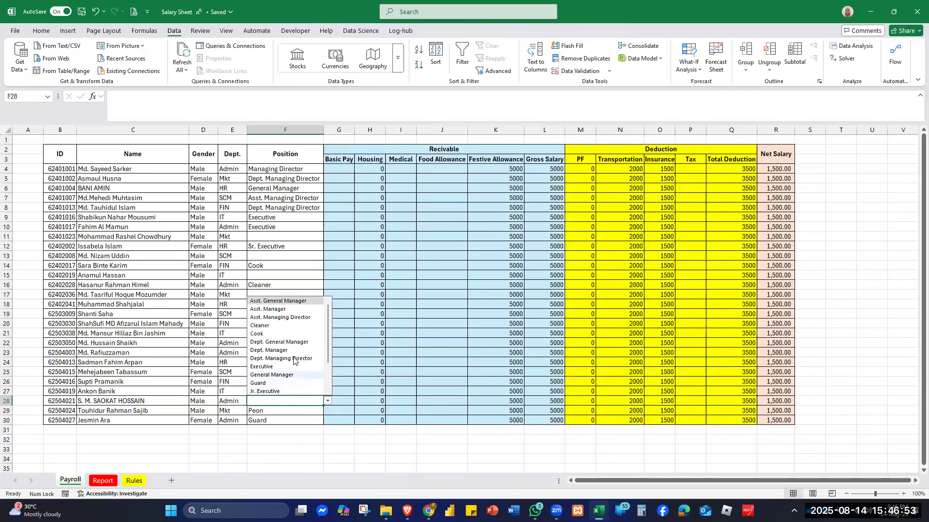
pyautogui.click(288, 325)
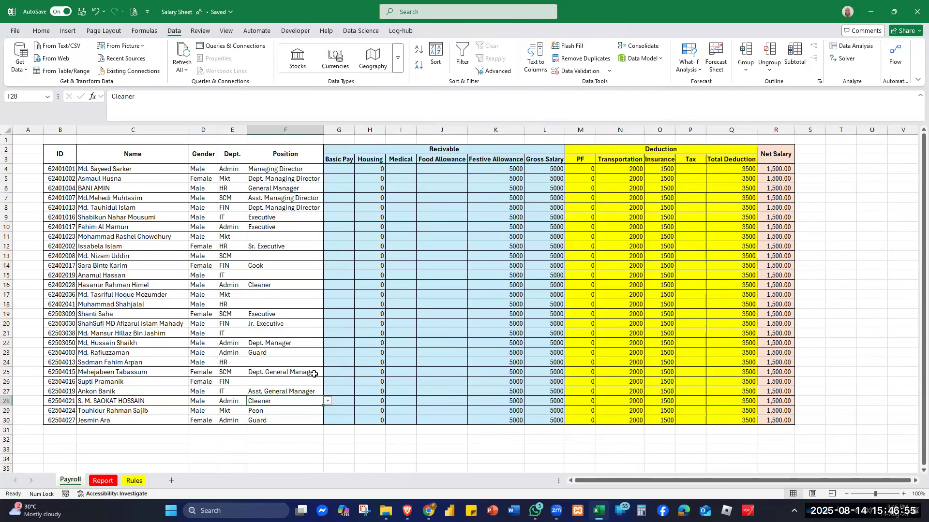
pyautogui.click(269, 363)
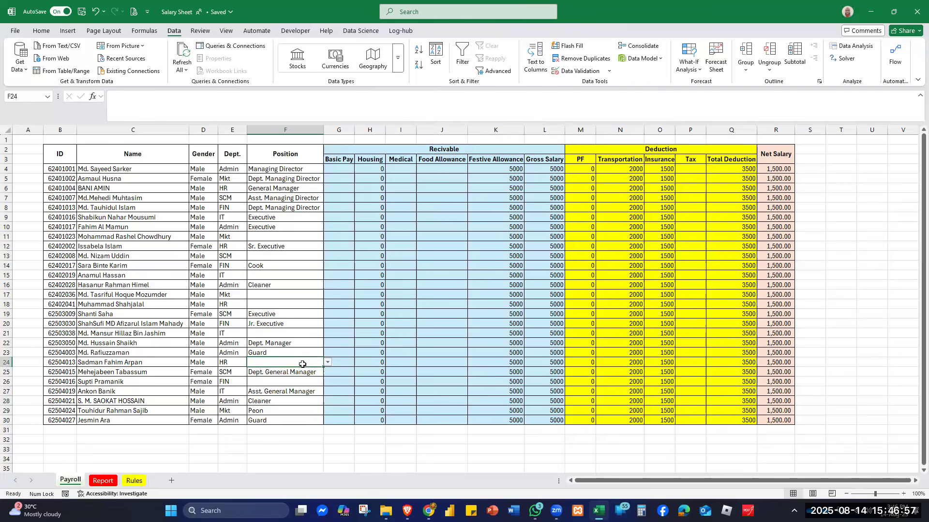
pyautogui.click(327, 363)
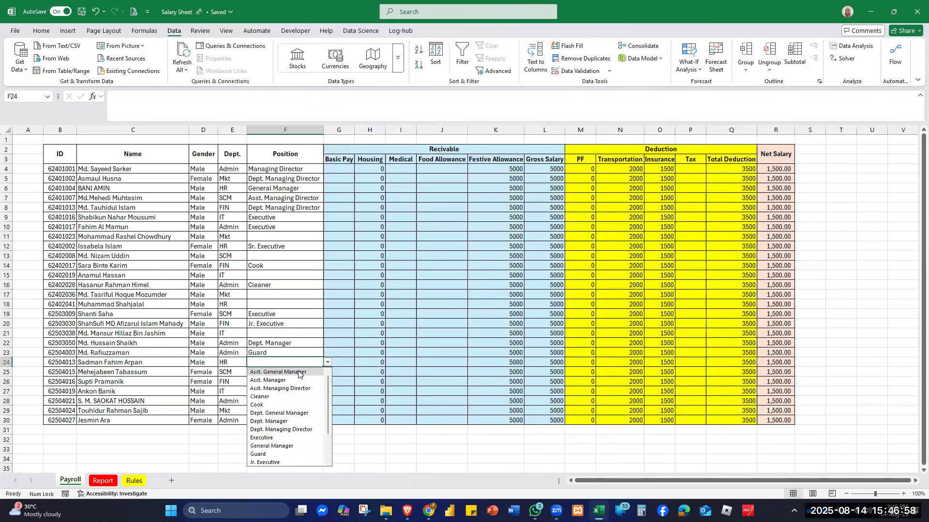
pyautogui.click(279, 445)
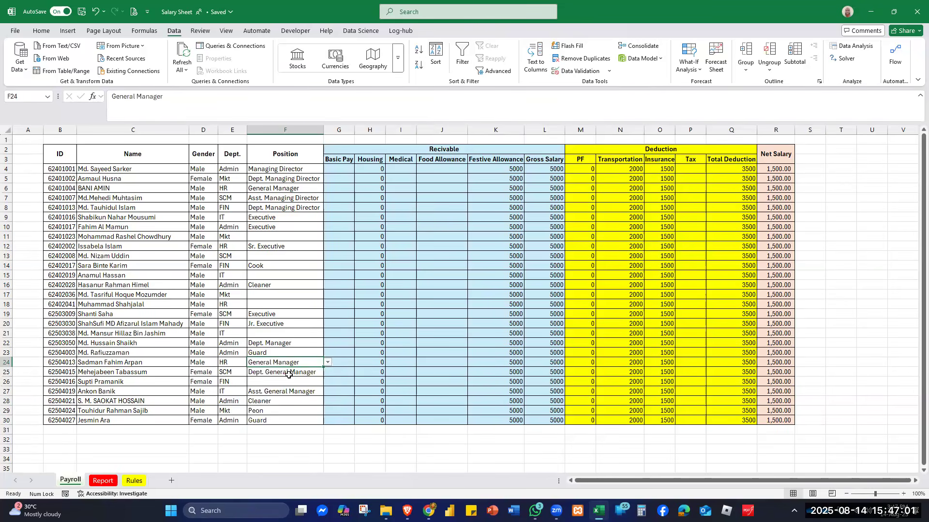
# Choose Dept. Manager as the position in F26 and Executive in F17.
pyautogui.click(290, 382)
pyautogui.click(328, 383)
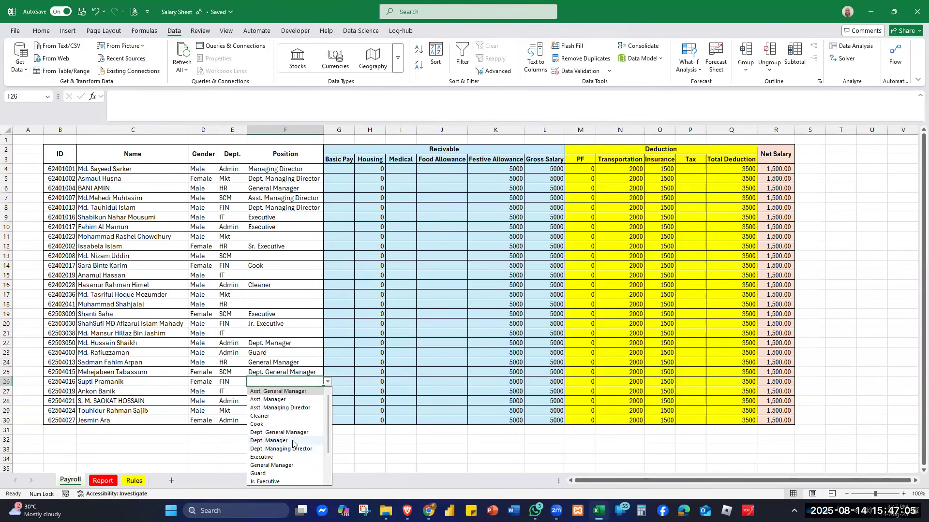
pyautogui.click(269, 441)
pyautogui.click(271, 297)
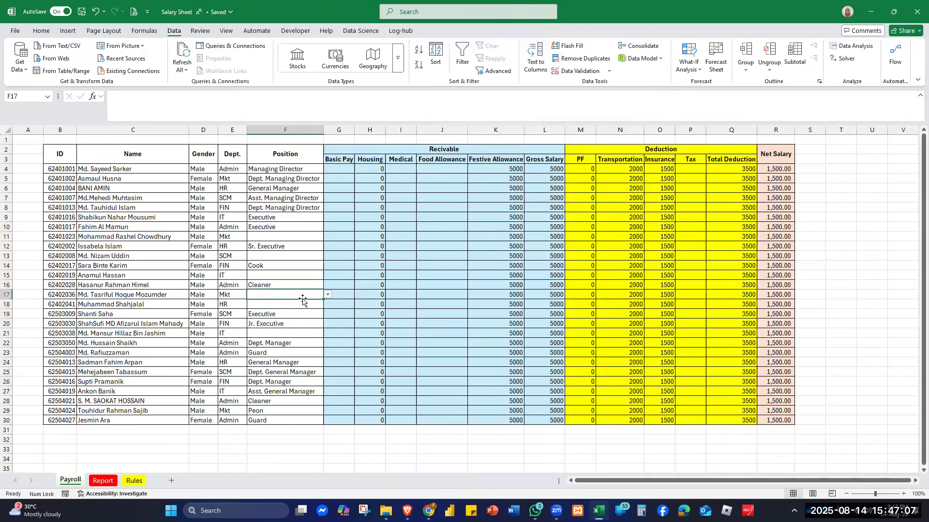
pyautogui.click(328, 296)
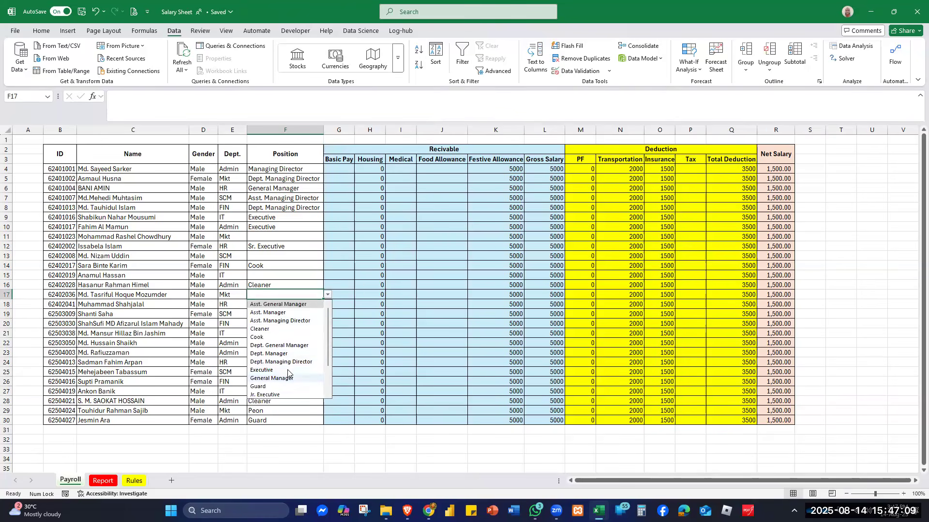
pyautogui.click(290, 371)
# Choose Jr. Executive as the position in F15 and Reception in F11.
pyautogui.click(286, 276)
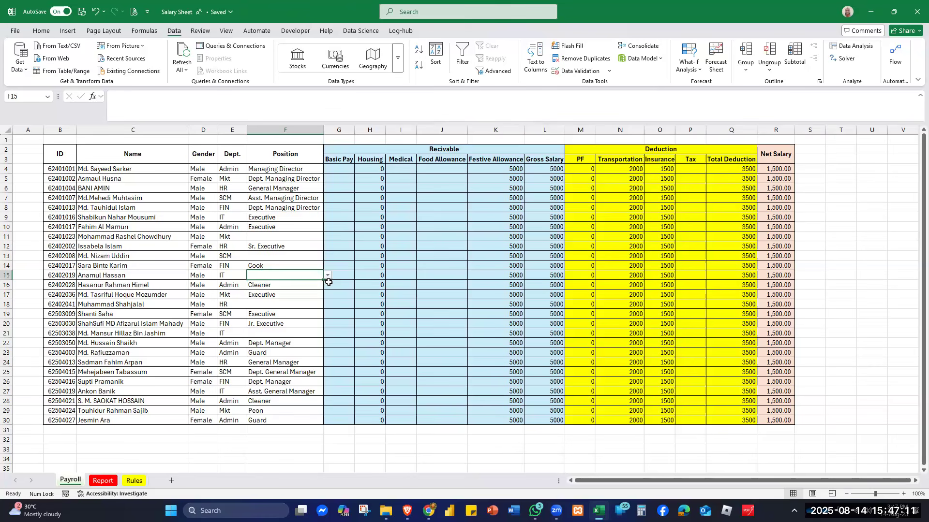
pyautogui.click(329, 275)
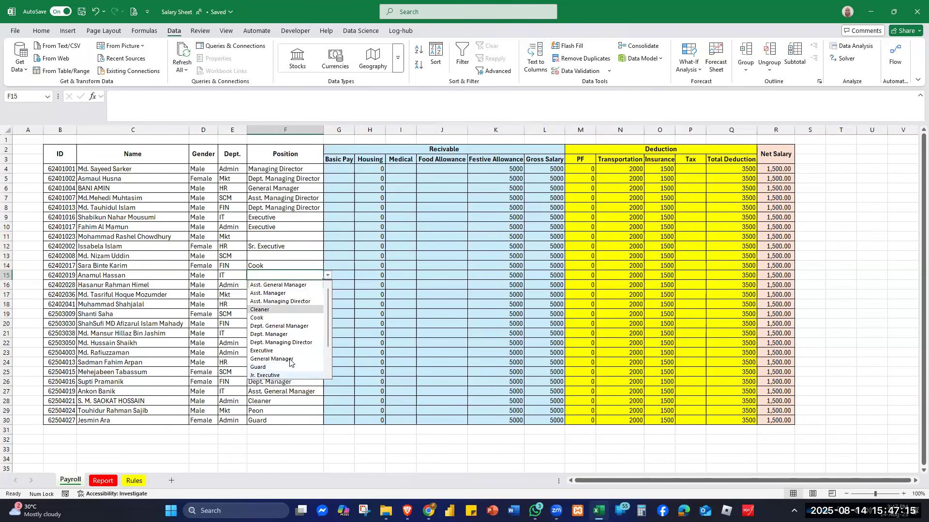
pyautogui.click(283, 376)
pyautogui.click(310, 237)
pyautogui.click(328, 237)
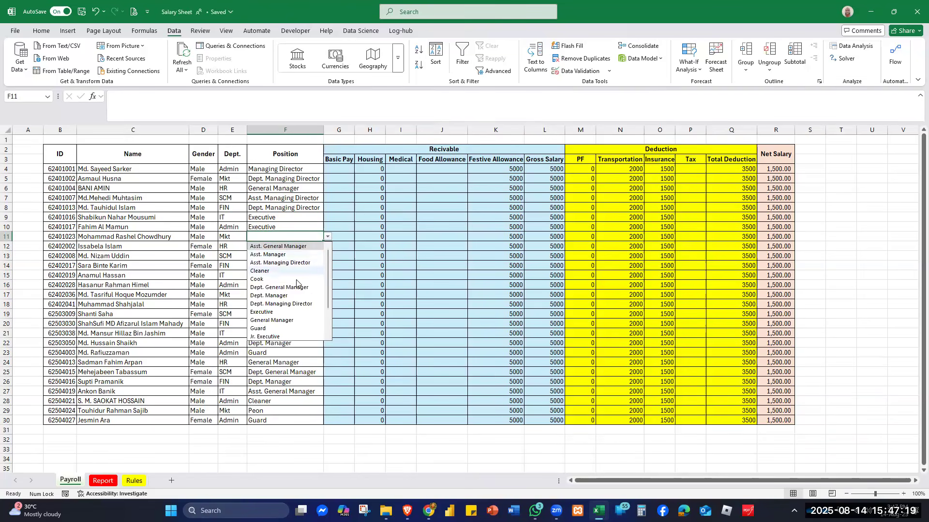
pyautogui.scroll(-1, 291, 310)
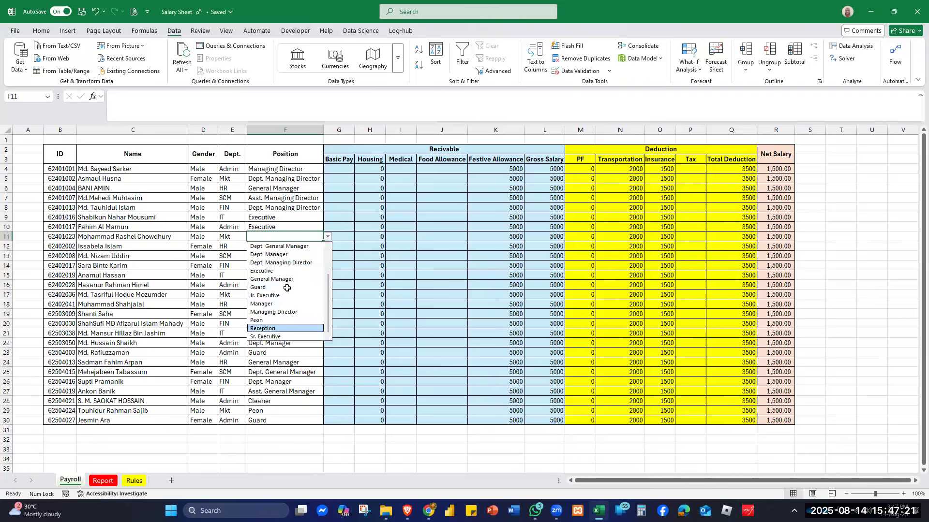
pyautogui.click(285, 328)
# Choose Reception as the position in F13.
pyautogui.click(284, 255)
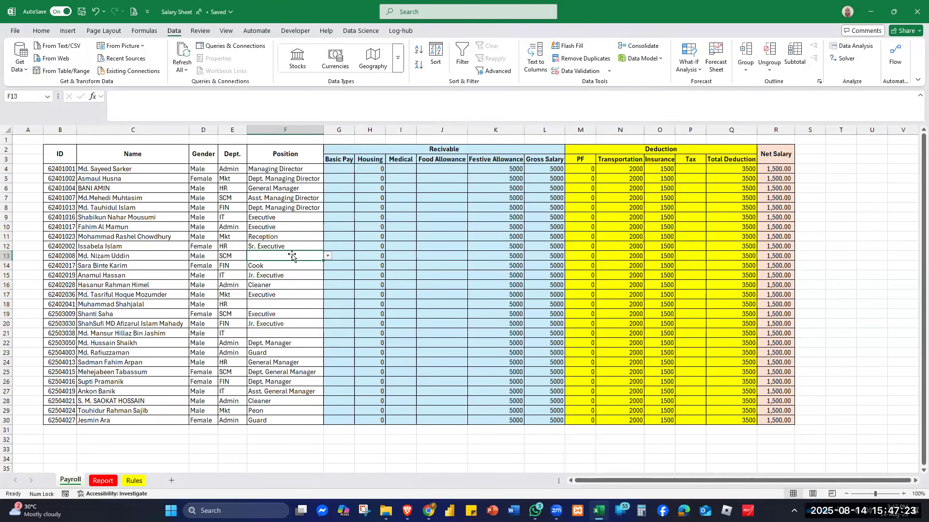
pyautogui.click(327, 255)
pyautogui.scroll(-1, 285, 334)
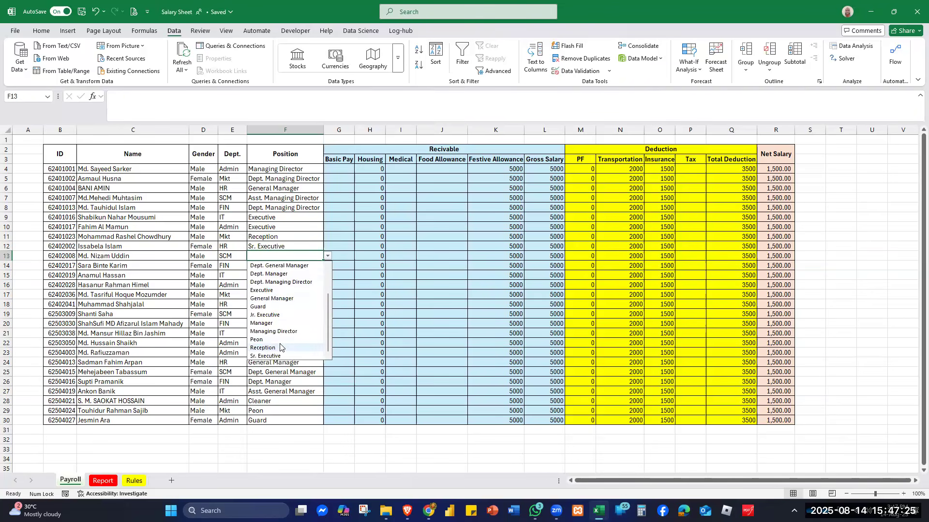
pyautogui.click(280, 348)
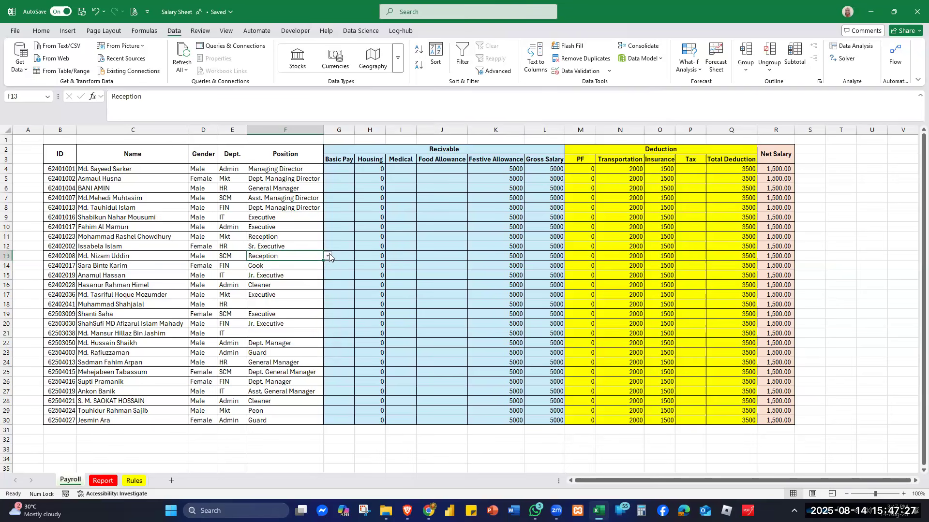
# Change the position in F13 to Sr. Executive and choose Sr. Executive in F18 as well.
pyautogui.click(329, 255)
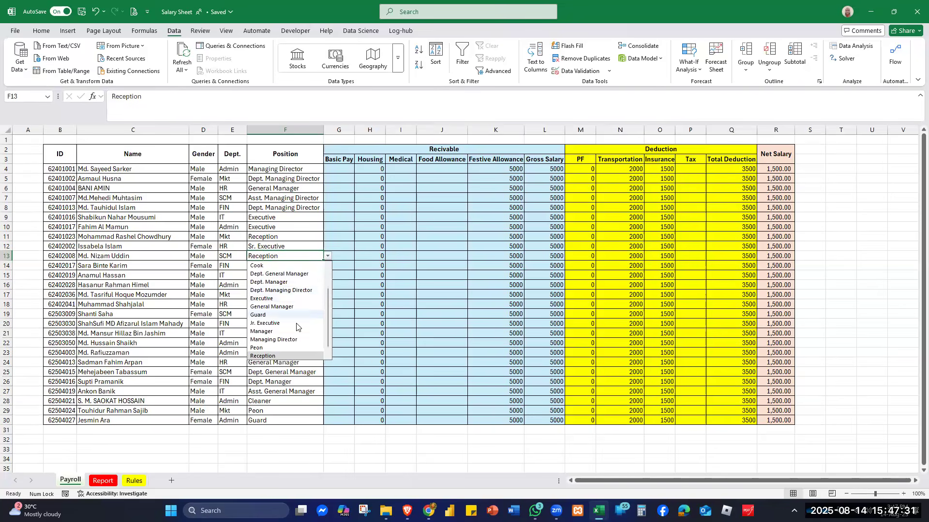
pyautogui.scroll(-1, 295, 329)
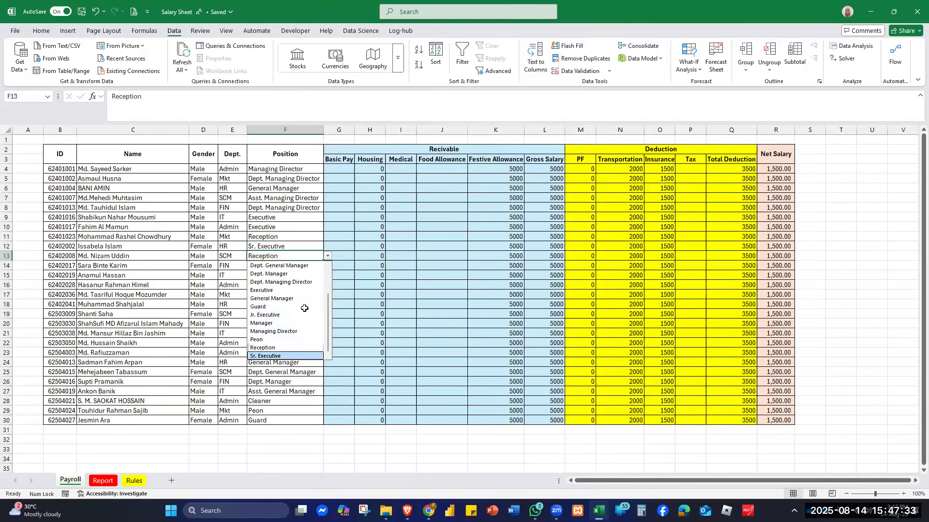
pyautogui.click(287, 356)
pyautogui.click(294, 303)
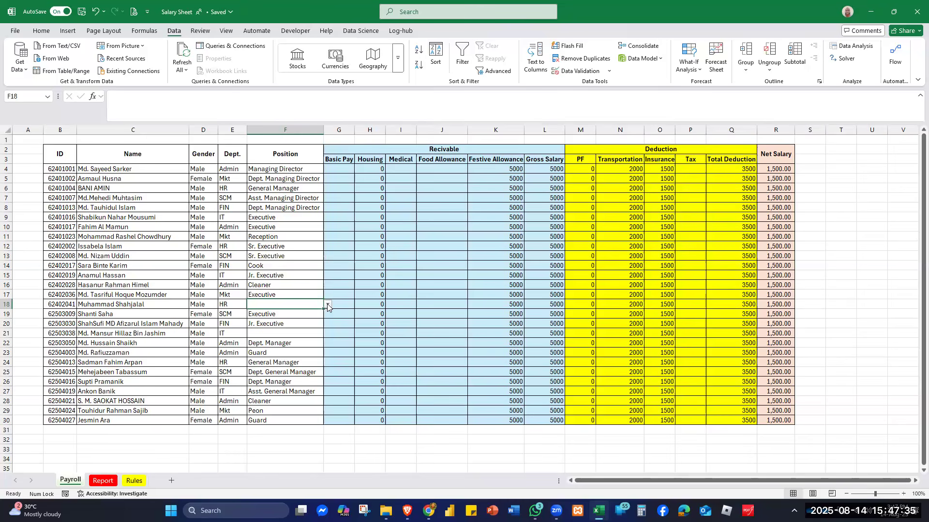
pyautogui.click(327, 304)
pyautogui.scroll(-4, 285, 368)
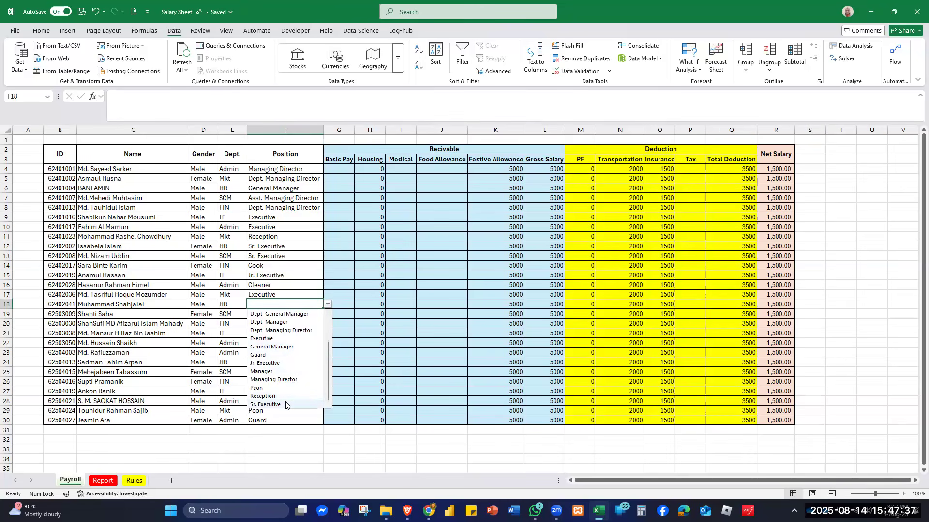
pyautogui.click(285, 404)
# Choose Asst. Manager as the position in F21, the last empty position cell.
pyautogui.click(315, 333)
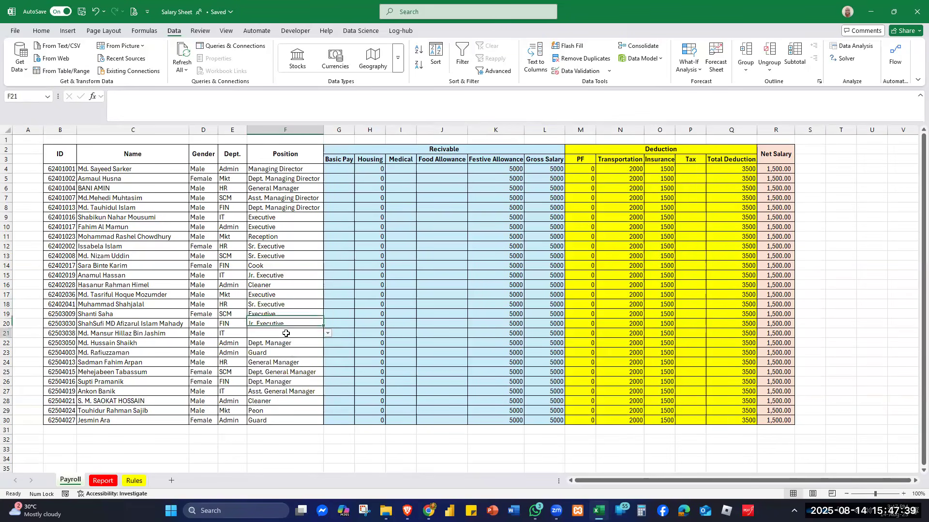
pyautogui.click(327, 334)
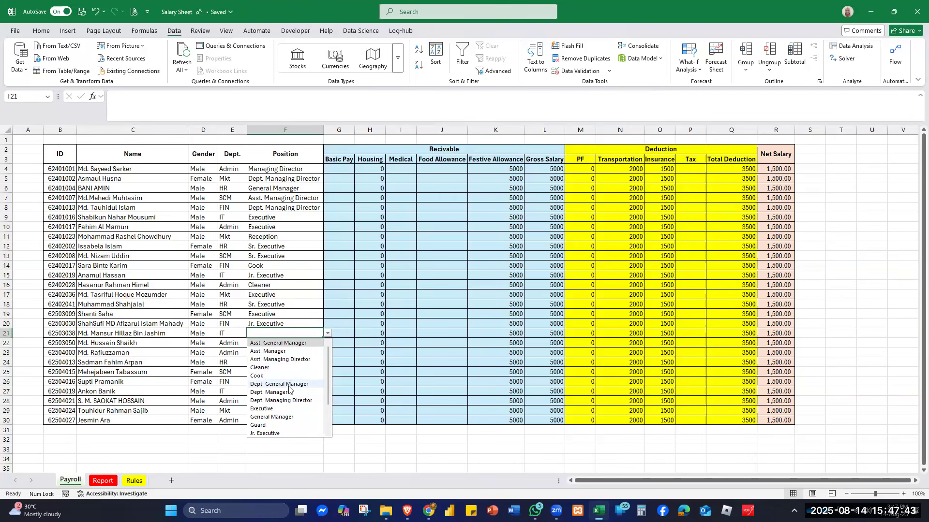
pyautogui.click(289, 352)
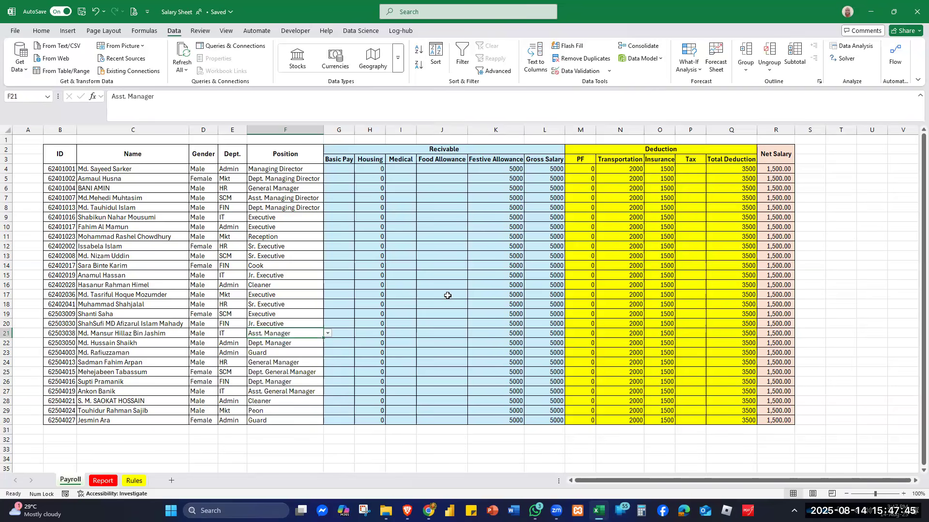
pyautogui.click(273, 447)
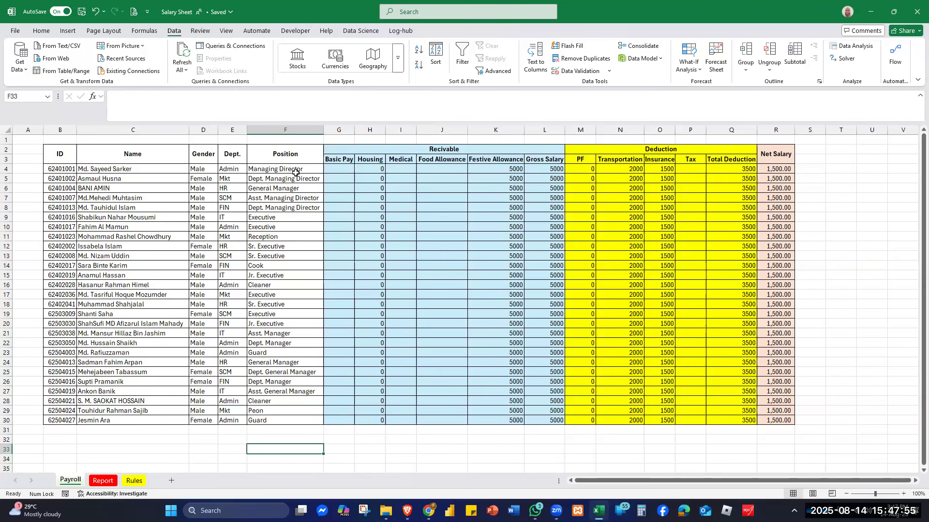
# Calculate the first employee's basic pay in G4 with =LOOKUP(F4,position,basic_salary).
pyautogui.click(342, 169)
pyautogui.write('=')
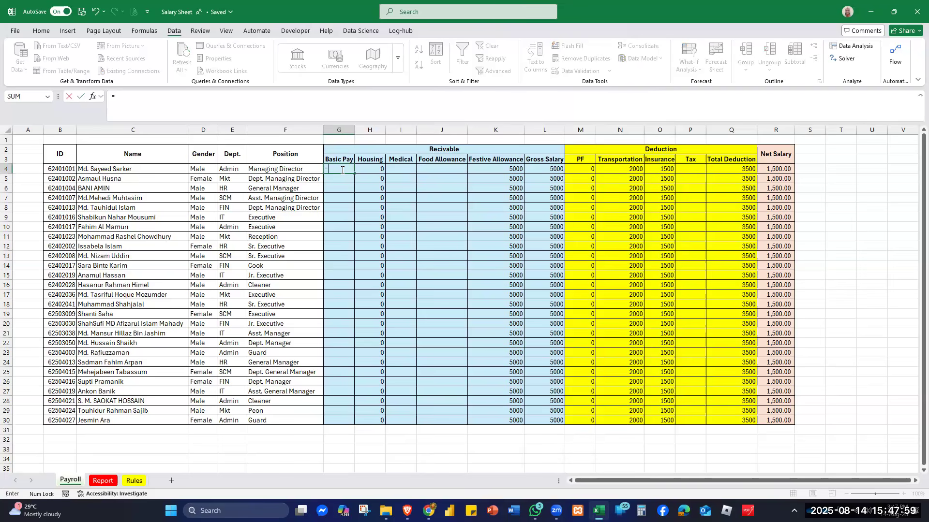
pyautogui.write('lookup')
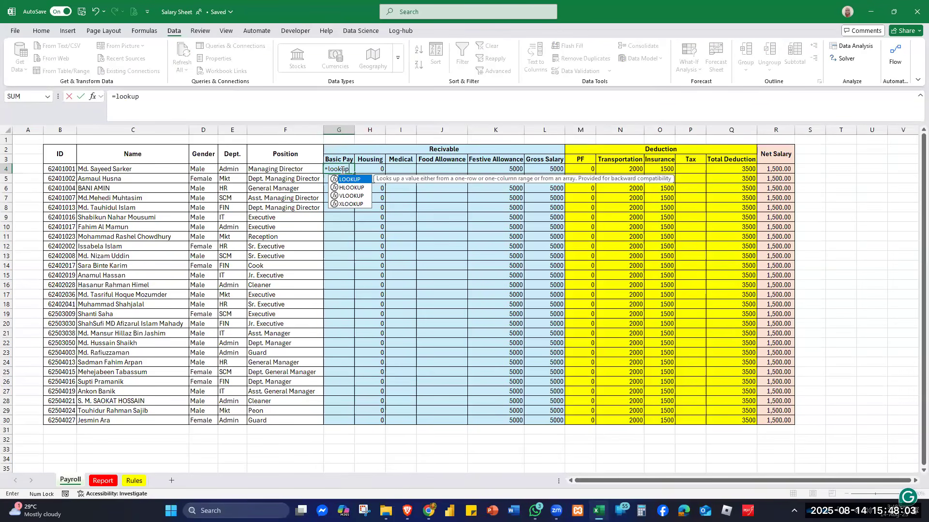
pyautogui.press('Tab')
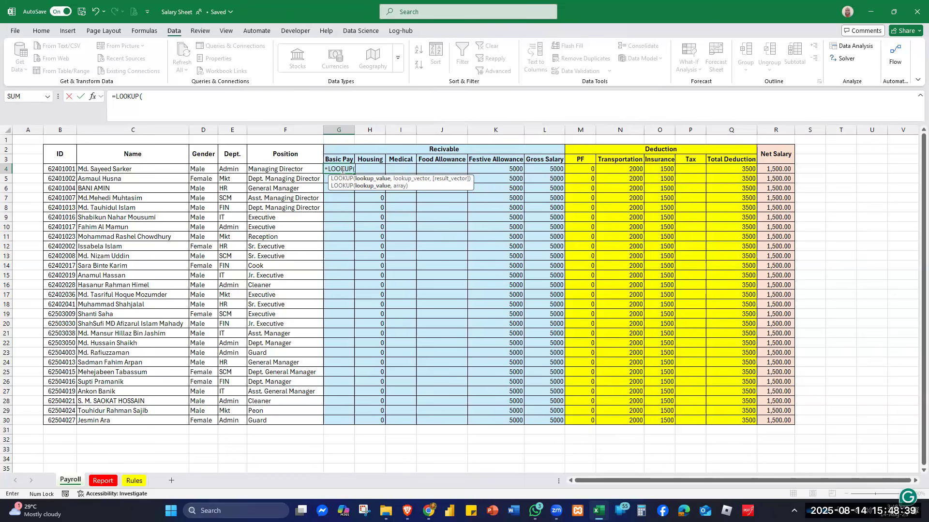
pyautogui.click(262, 169)
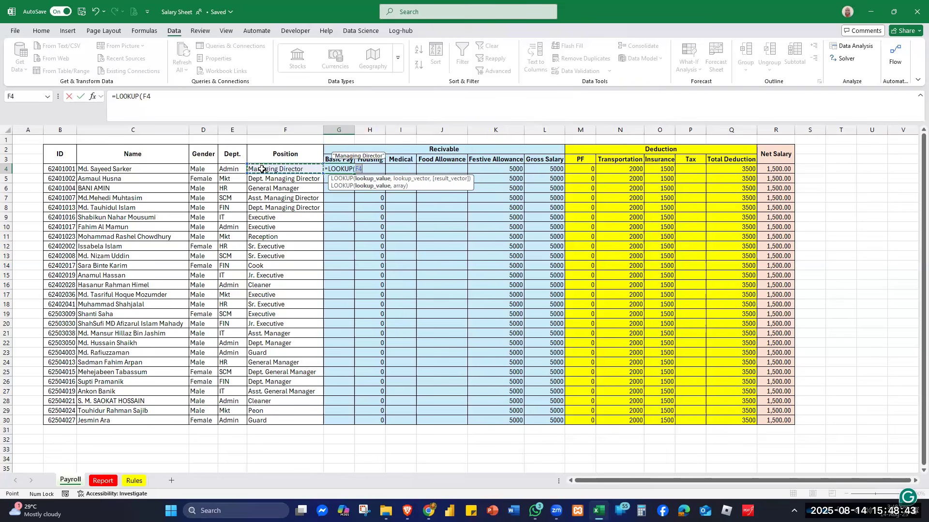
pyautogui.write(',')
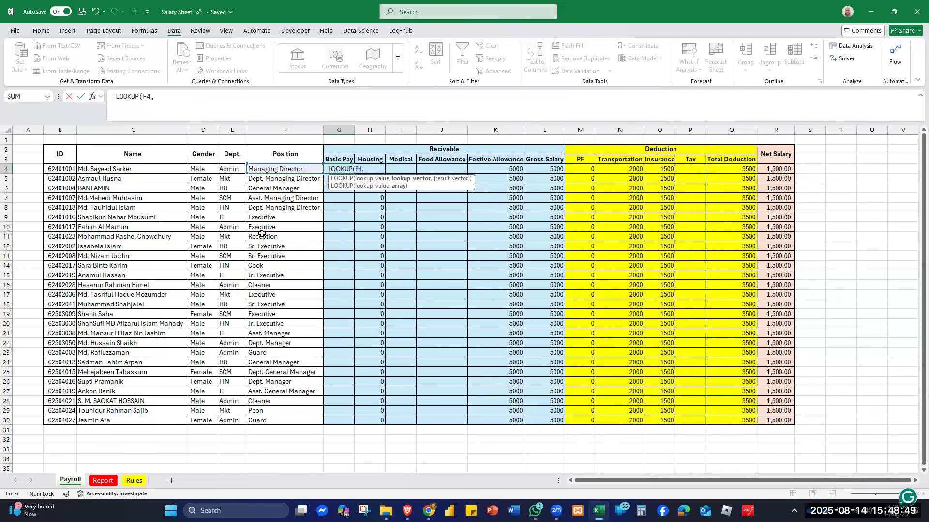
pyautogui.write('po')
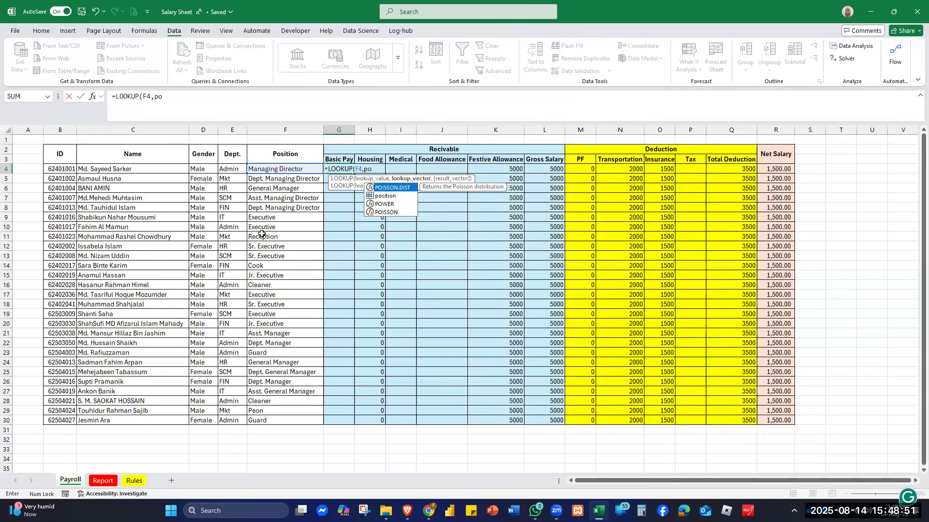
pyautogui.press('Down')
pyautogui.press('Tab')
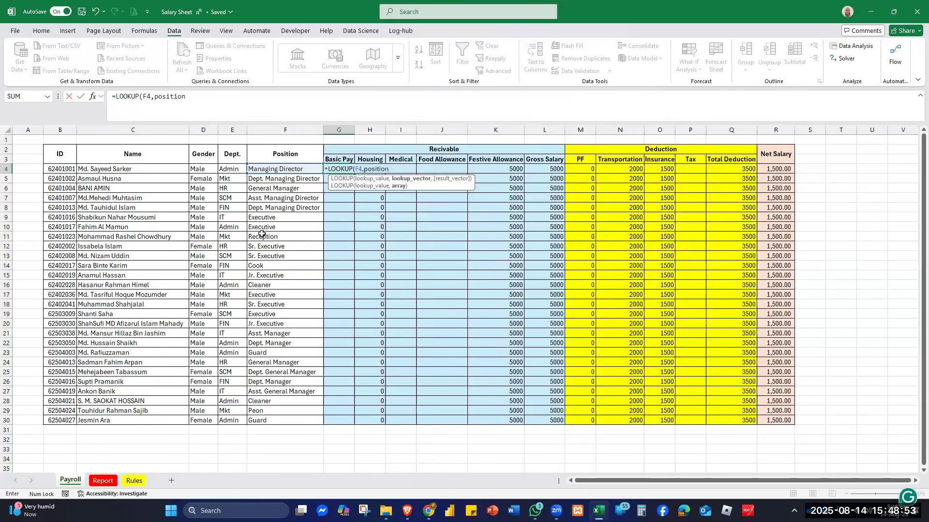
pyautogui.write(',')
pyautogui.write('bas')
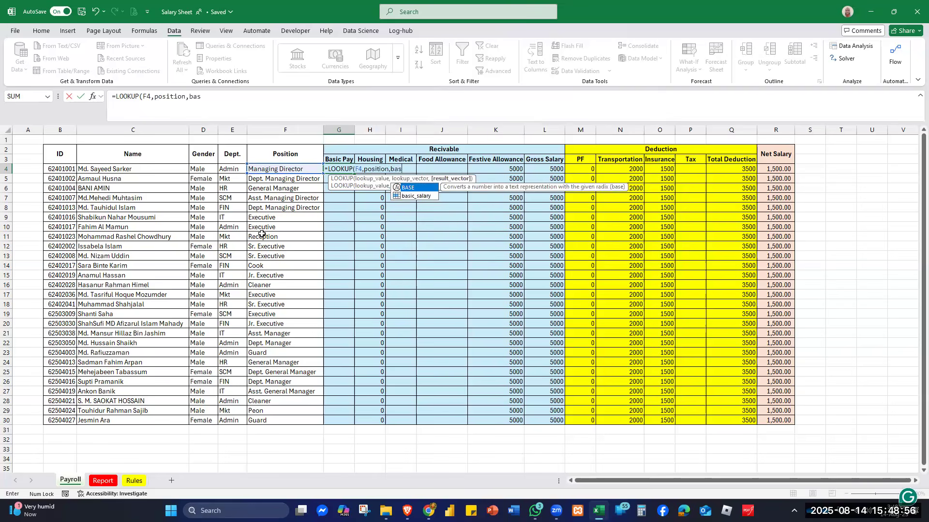
pyautogui.press('Down')
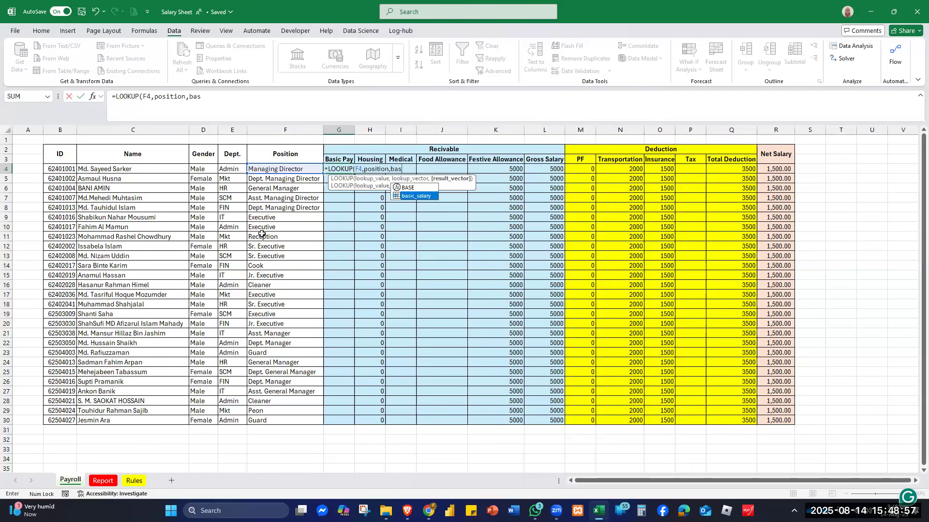
pyautogui.press('Tab')
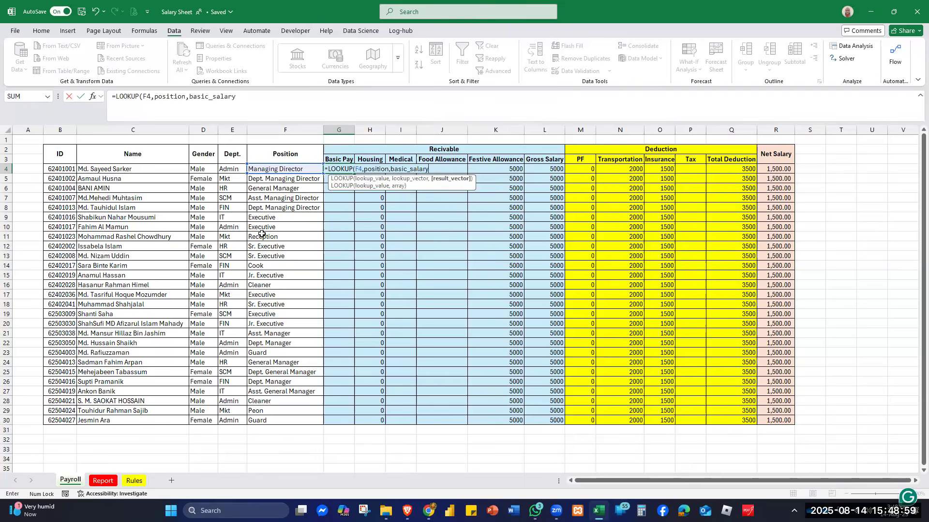
pyautogui.write(')')
pyautogui.press('Return')
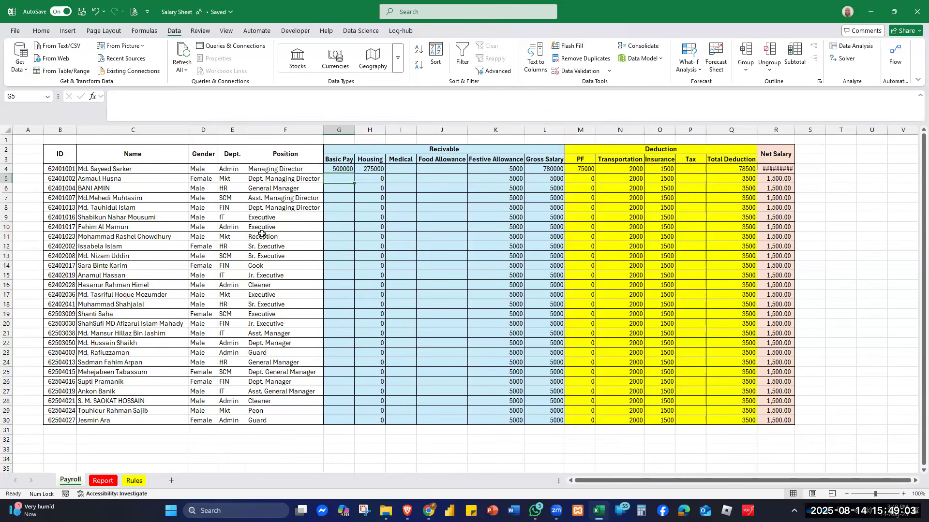
# Fill the basic pay formula from G4 down to G30 and check the Housing formula in H4.
pyautogui.click(338, 169)
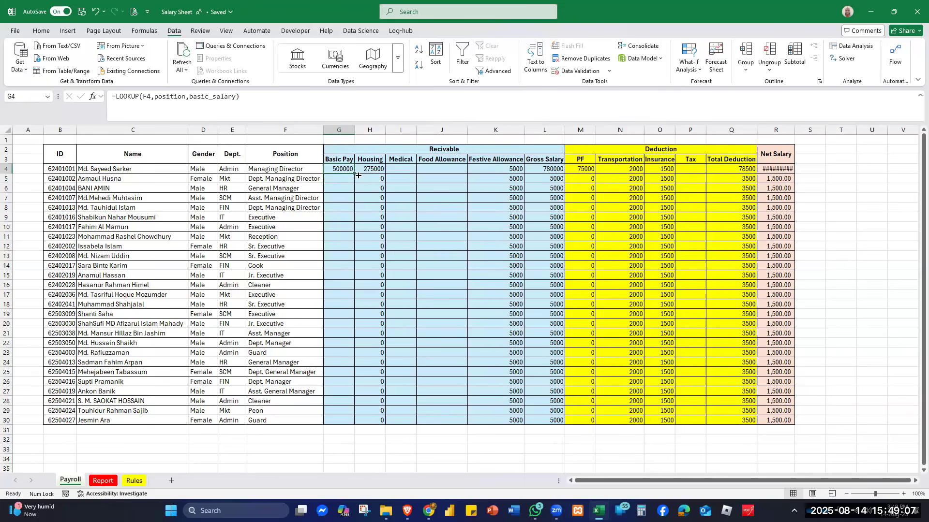
pyautogui.doubleClick(358, 176)
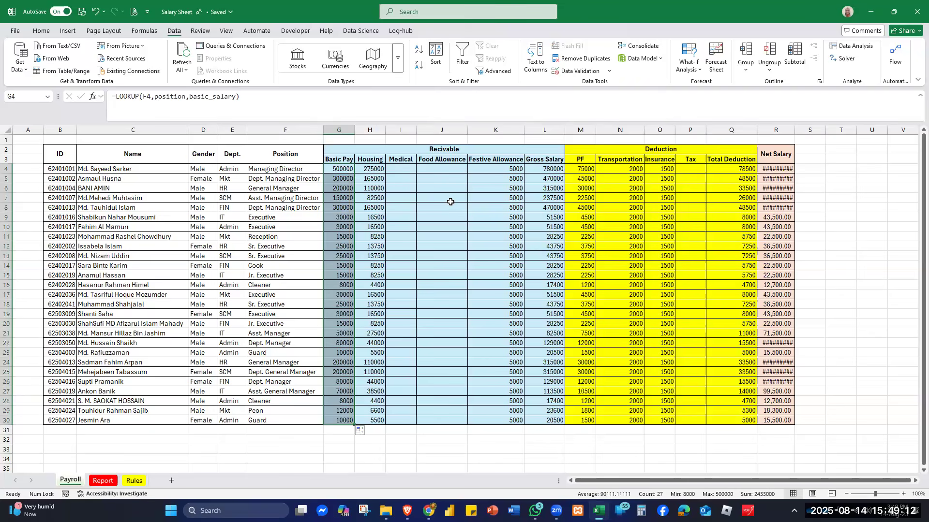
pyautogui.click(374, 169)
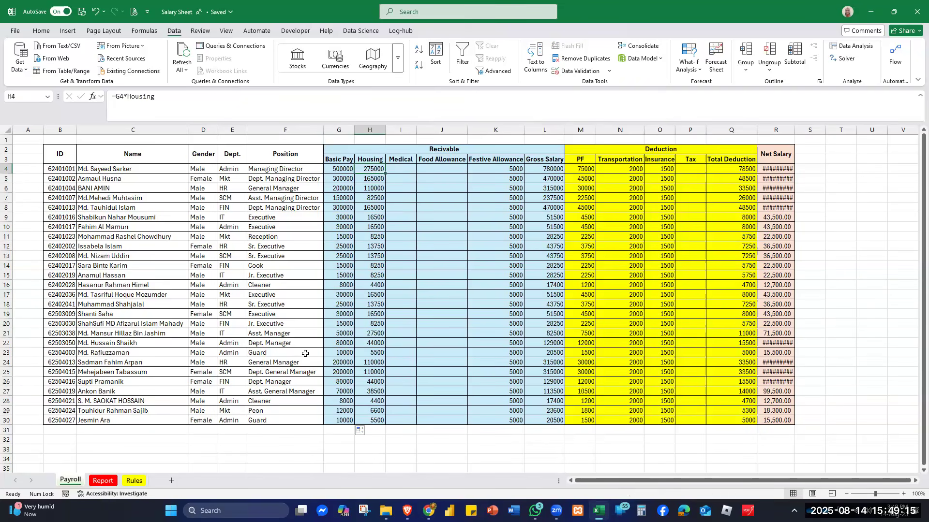
# Check the range names of the Medical rates in G12:G28 and the Food rates in H12:H28 on the Rules sheet.
pyautogui.click(134, 480)
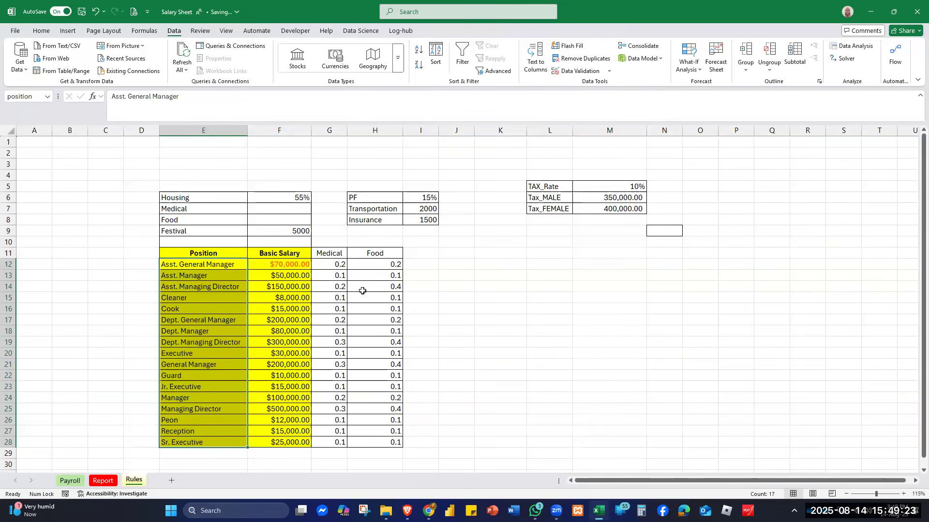
pyautogui.moveTo(328, 264); pyautogui.dragTo(334, 443)
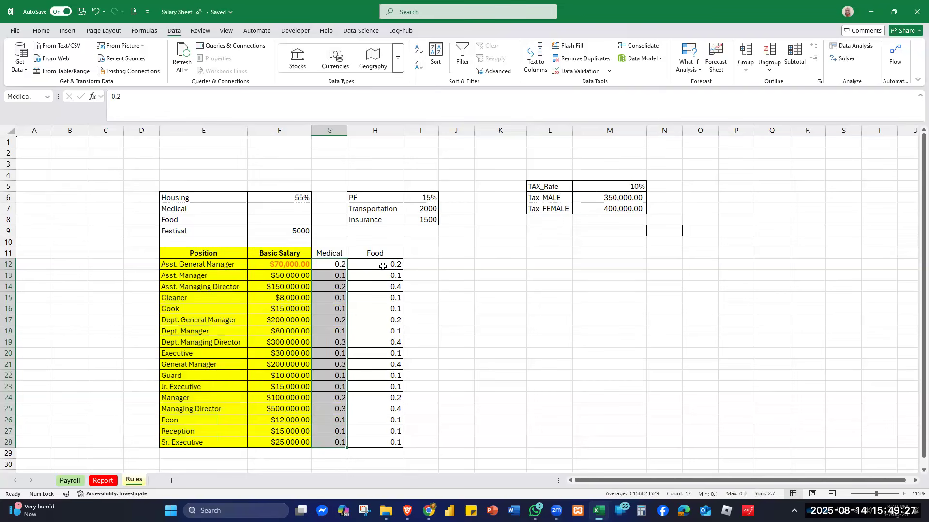
pyautogui.moveTo(373, 327); pyautogui.dragTo(375, 442)
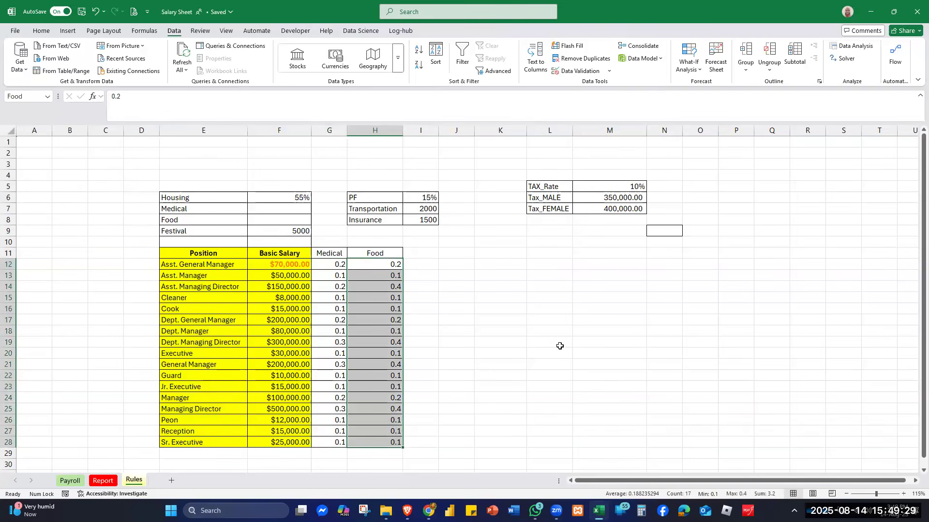
# On the Payroll sheet, look up the first employee's medical rate in I4 with =LOOKUP(F4,position,Medical).
pyautogui.click(560, 345)
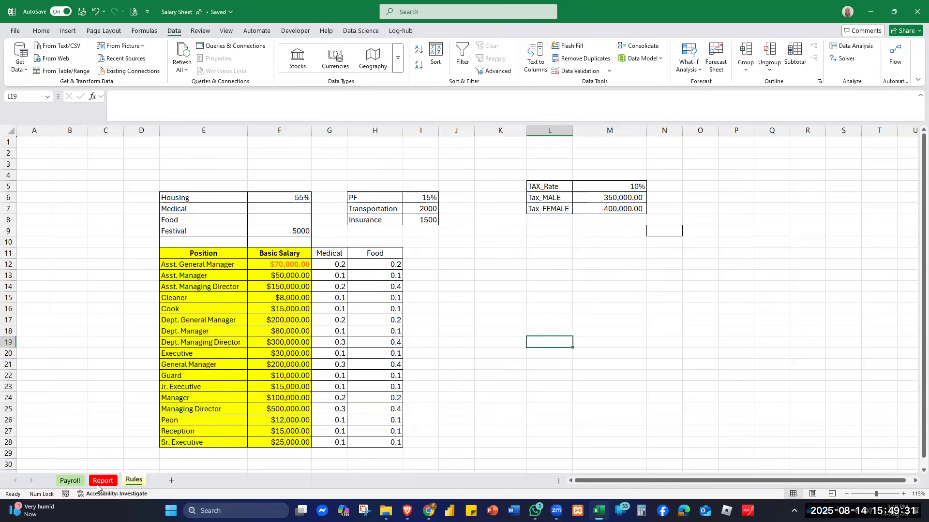
pyautogui.click(70, 481)
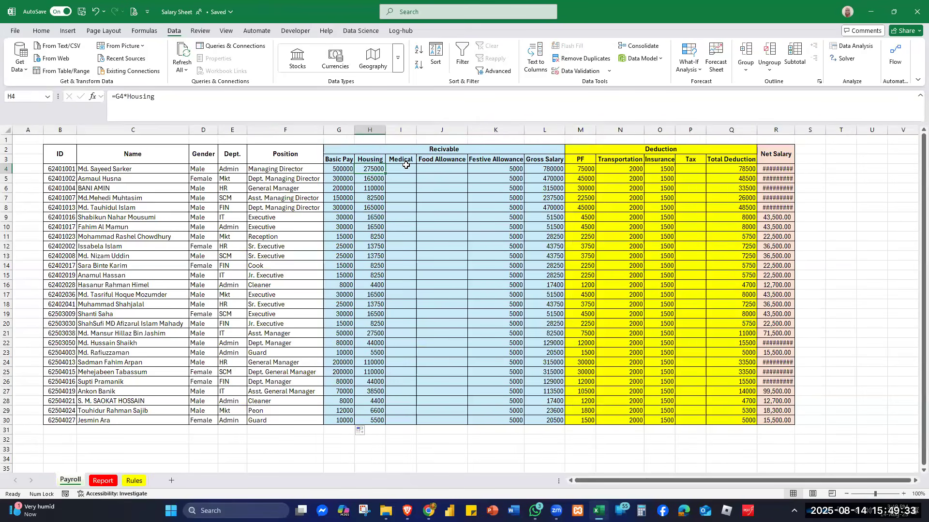
pyautogui.click(406, 169)
pyautogui.write('=')
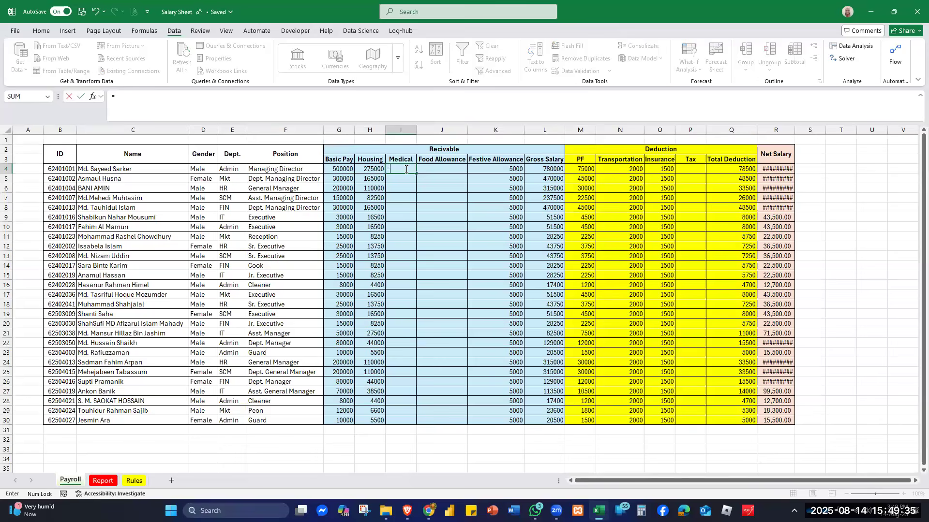
pyautogui.write('lookup')
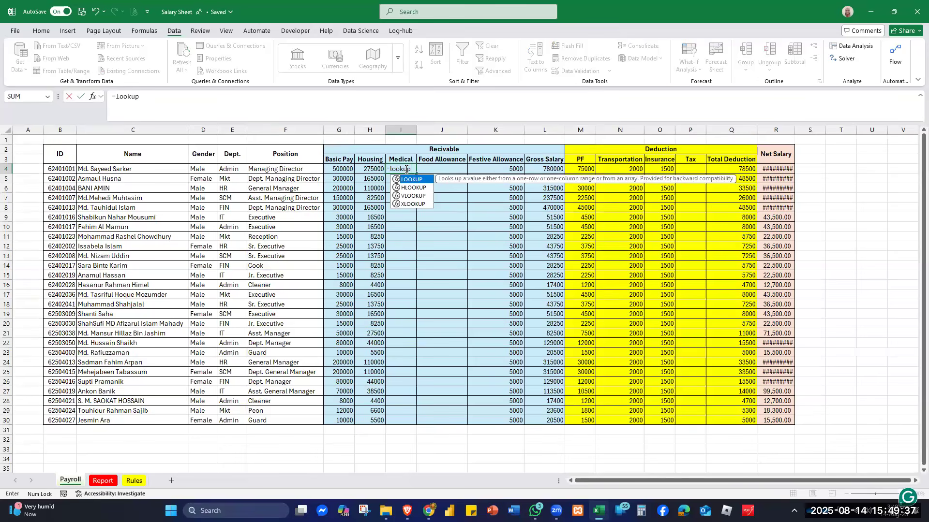
pyautogui.write('(')
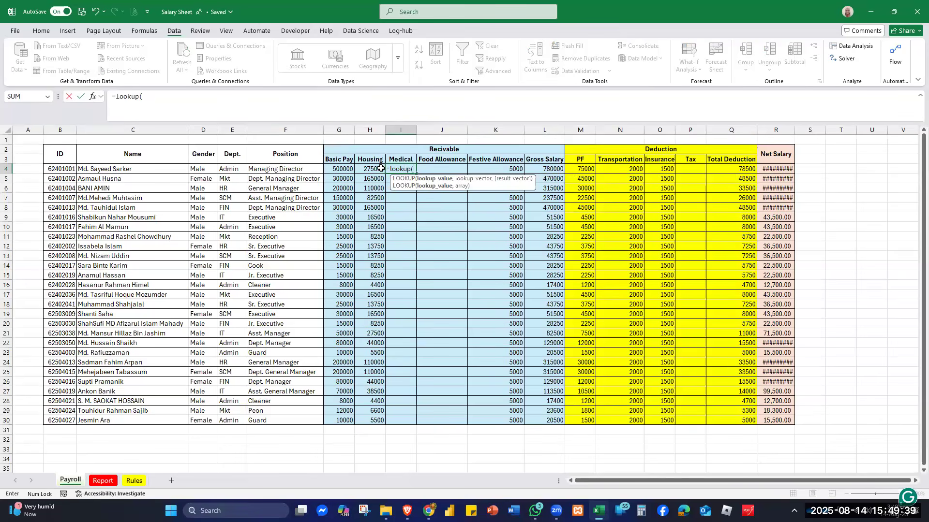
pyautogui.click(283, 167)
pyautogui.write(',')
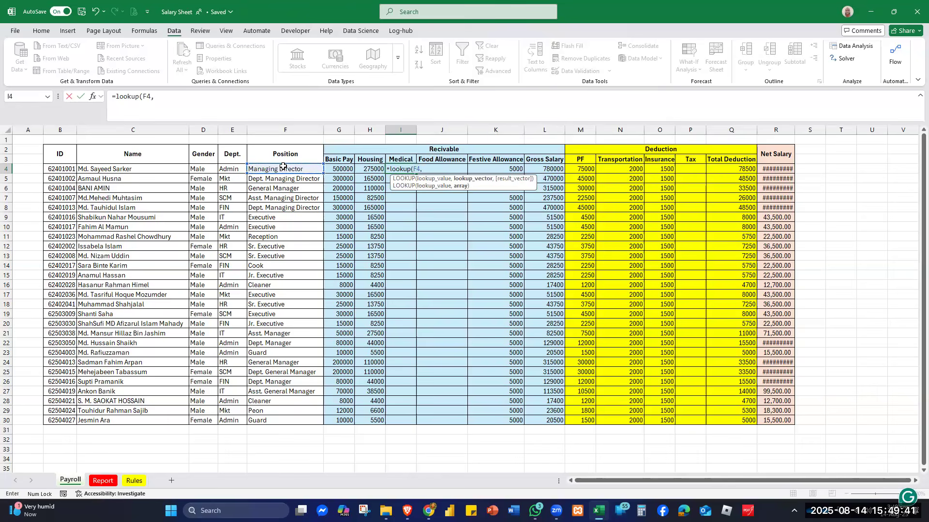
pyautogui.write('po')
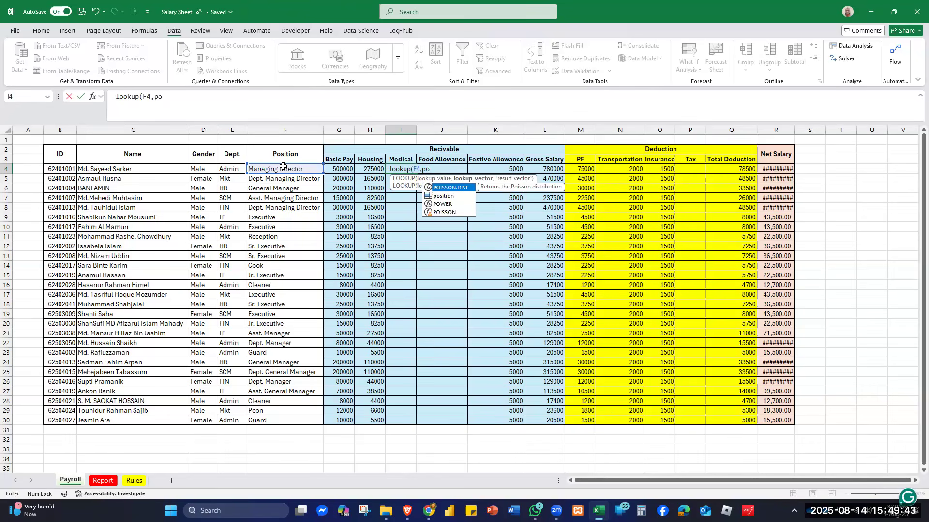
pyautogui.press('Down')
pyautogui.press('Tab')
pyautogui.write(',me')
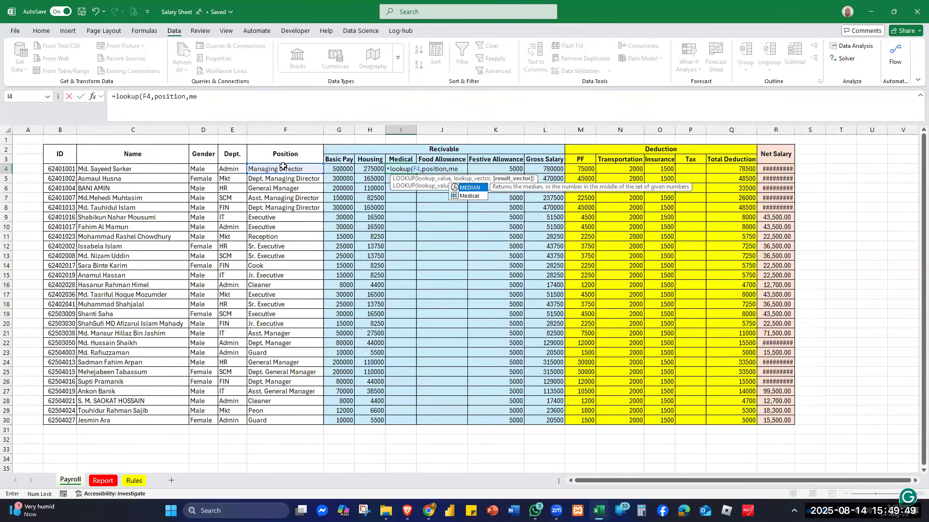
pyautogui.press('Down')
pyautogui.press('Tab')
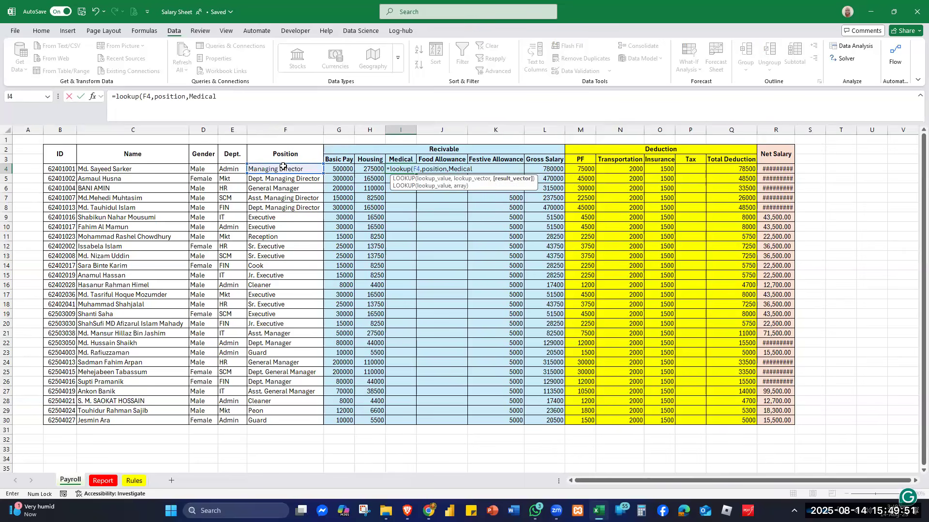
pyautogui.write(')')
pyautogui.hotkey('ctrl', 'Return')
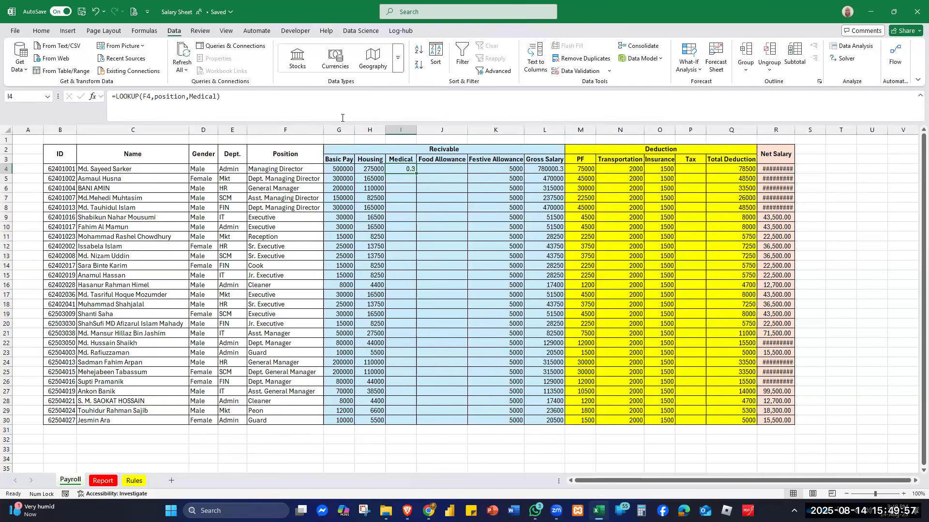
# Multiply the medical lookup in I4 by the basic pay in G4 and fill the formula down to I30.
pyautogui.click(257, 92)
pyautogui.write('*')
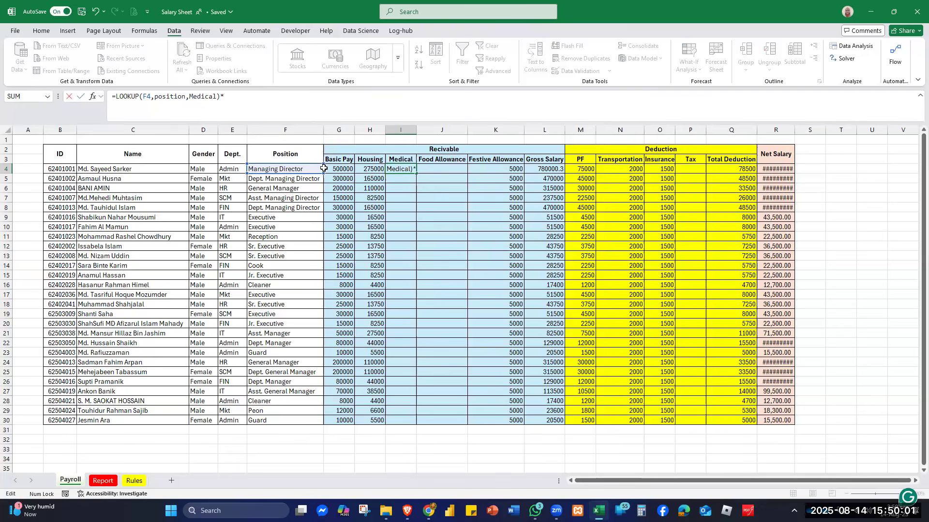
pyautogui.click(341, 169)
pyautogui.press('Return')
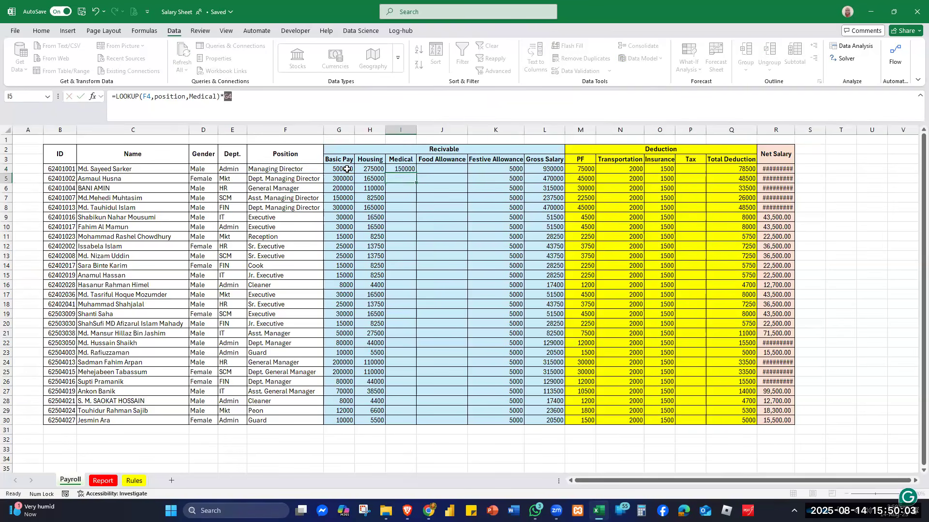
pyautogui.click(408, 170)
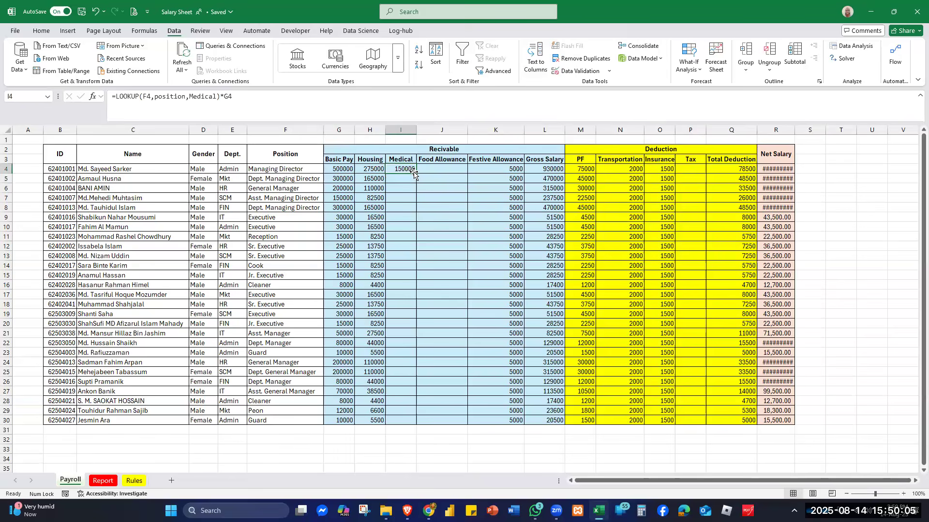
pyautogui.doubleClick(415, 173)
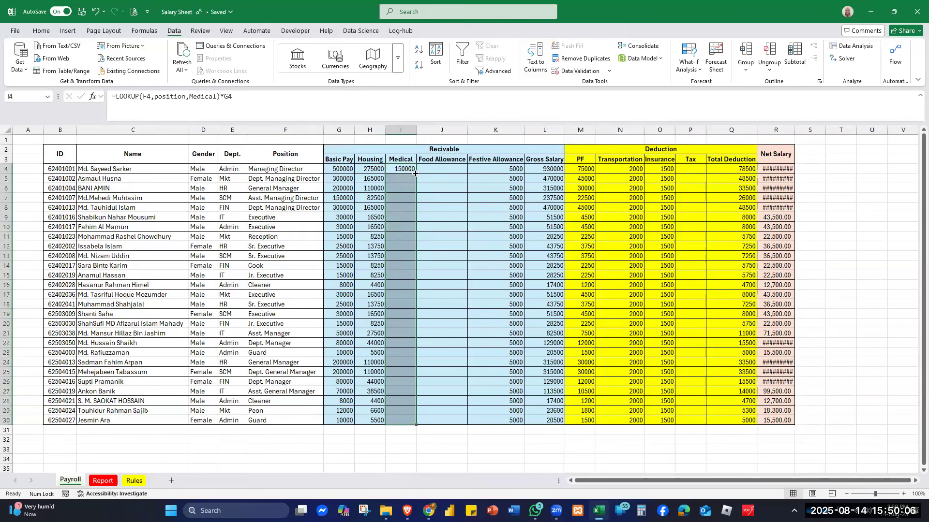
# Copy the formula text =LOOKUP(F4,position,Medical)*G4 from I4 into the first Food Allowance cell, J4.
pyautogui.click(449, 167)
pyautogui.click(399, 166)
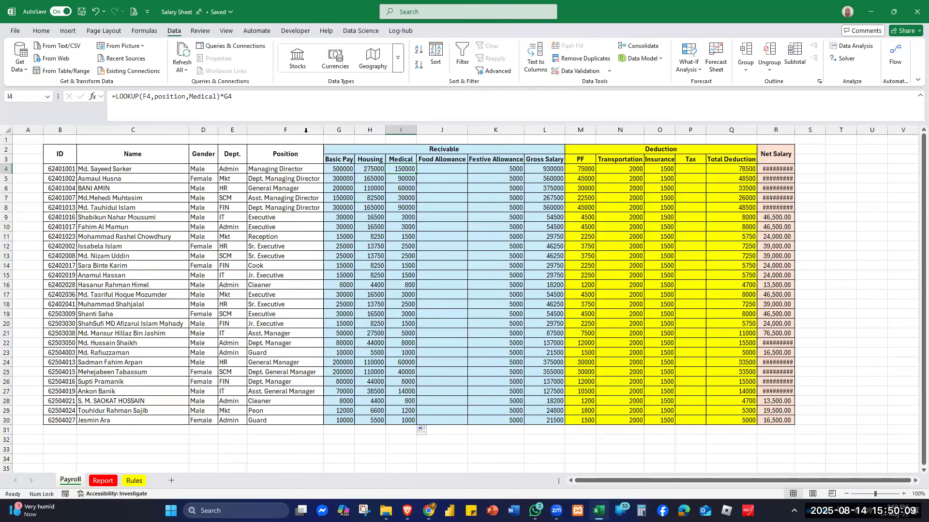
pyautogui.moveTo(233, 96); pyautogui.dragTo(111, 97)
pyautogui.hotkey('ctrl', 'c')
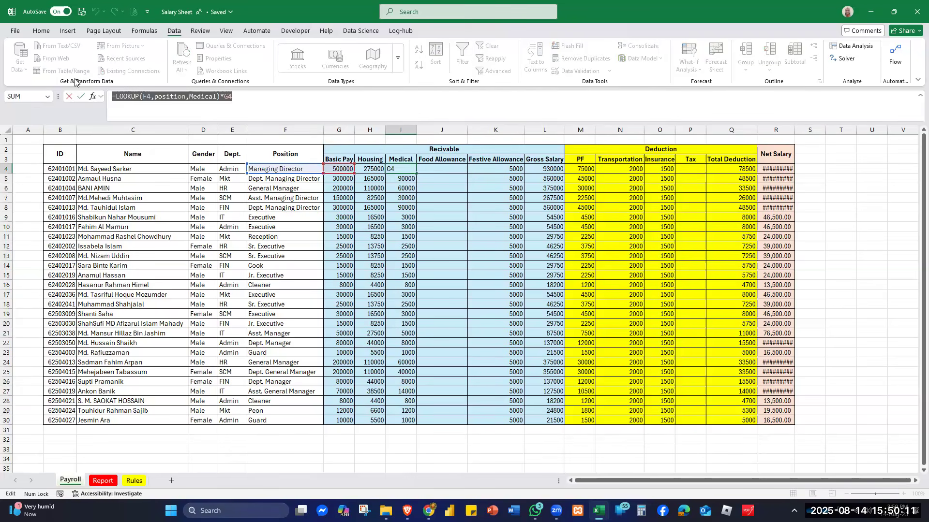
pyautogui.press('Escape')
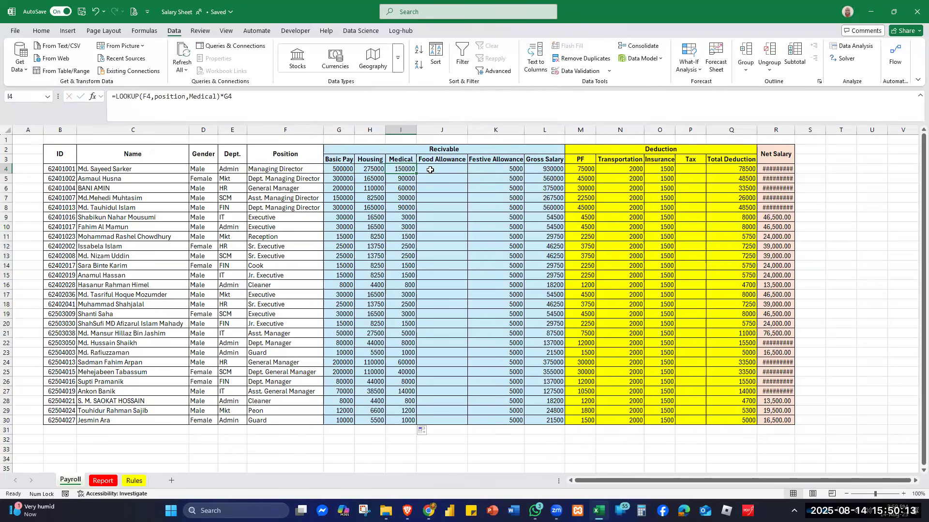
pyautogui.doubleClick(430, 170)
pyautogui.hotkey('ctrl', 'v')
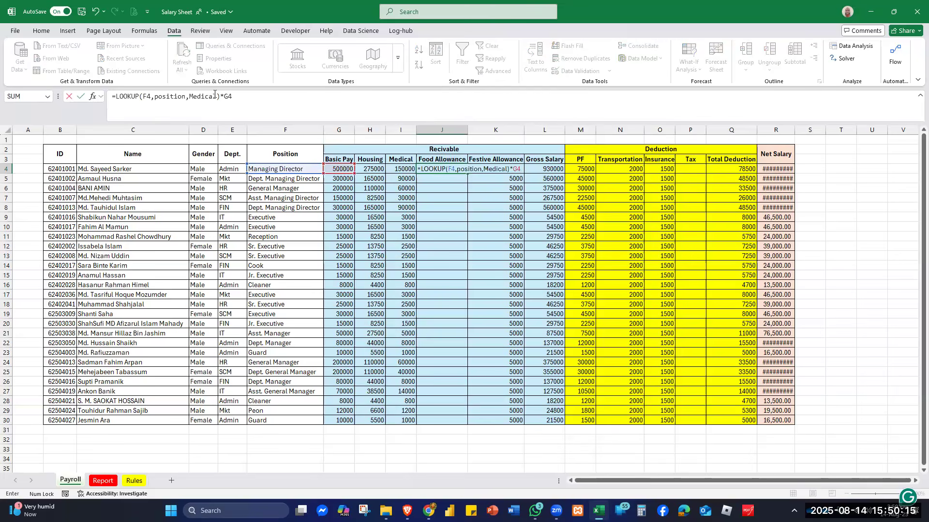
# Change the J4 formula to =LOOKUP(F4,position,Food)*G4 and fill it down to J30.
pyautogui.click(210, 113)
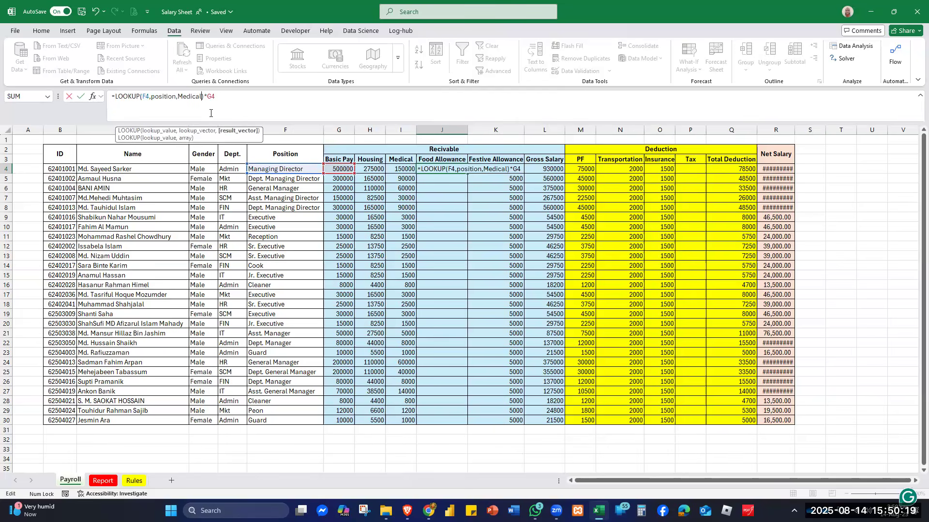
pyautogui.press('BackSpace')
pyautogui.press('BackSpace')
pyautogui.press('BackSpace')
pyautogui.press('BackSpace')
pyautogui.press('BackSpace')
pyautogui.press('BackSpace')
pyautogui.press('BackSpace')
pyautogui.write('food')
pyautogui.press('Tab')
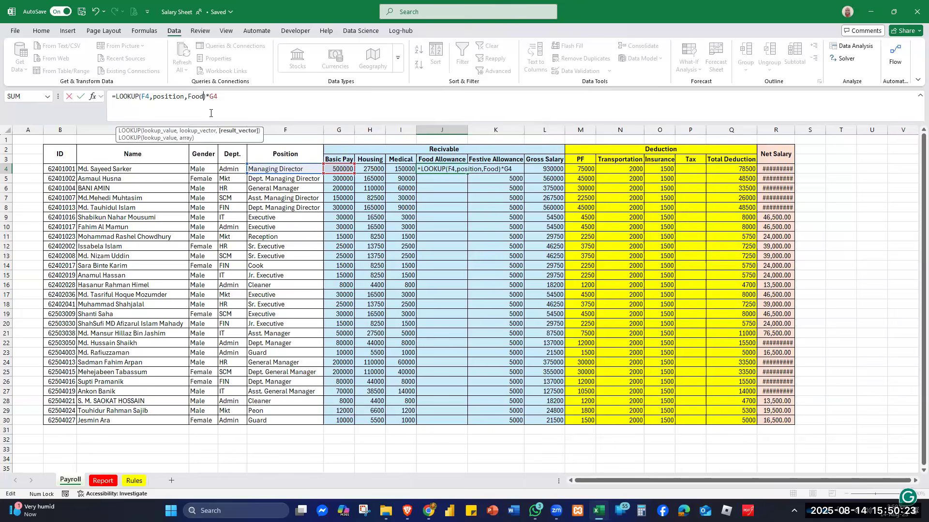
pyautogui.press('Return')
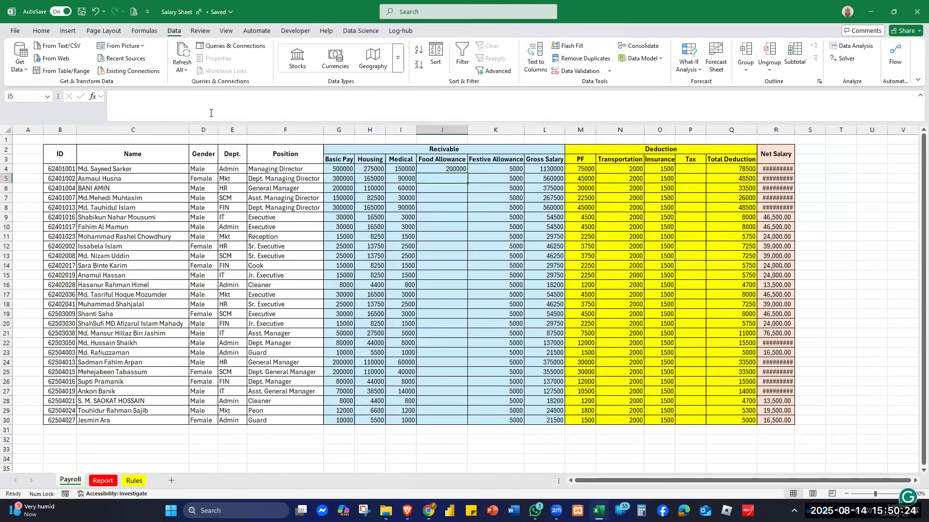
pyautogui.click(458, 169)
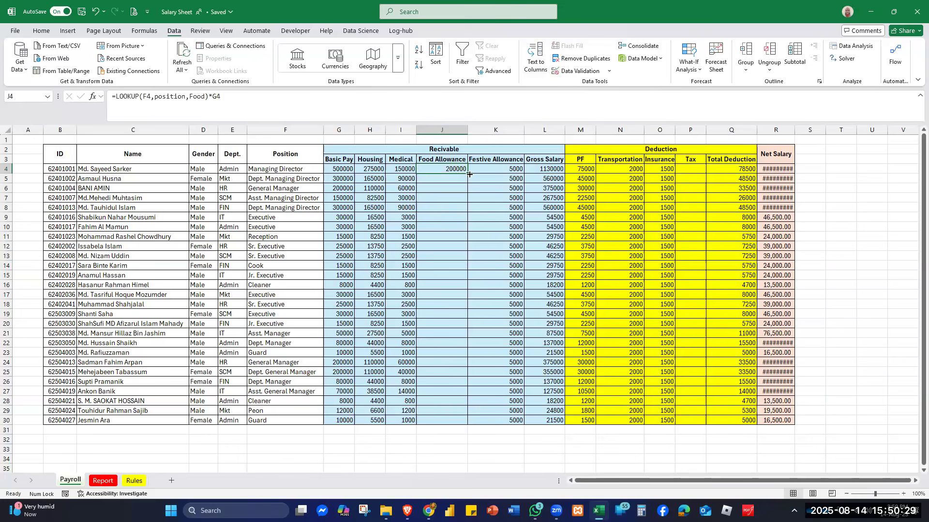
pyautogui.doubleClick(469, 174)
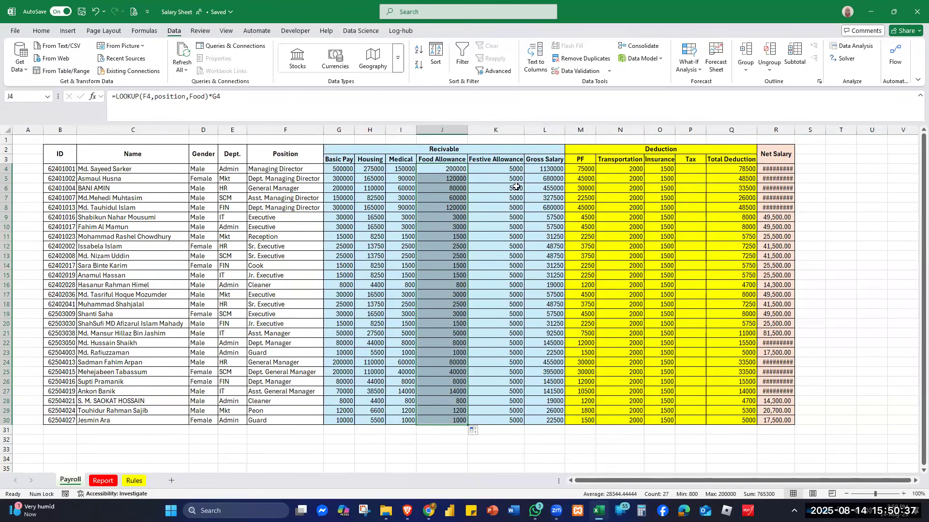
# Check the tax rules on the Rules sheet and start the first Tax formula, P4, with =if(and(D4="Male",.
pyautogui.click(691, 168)
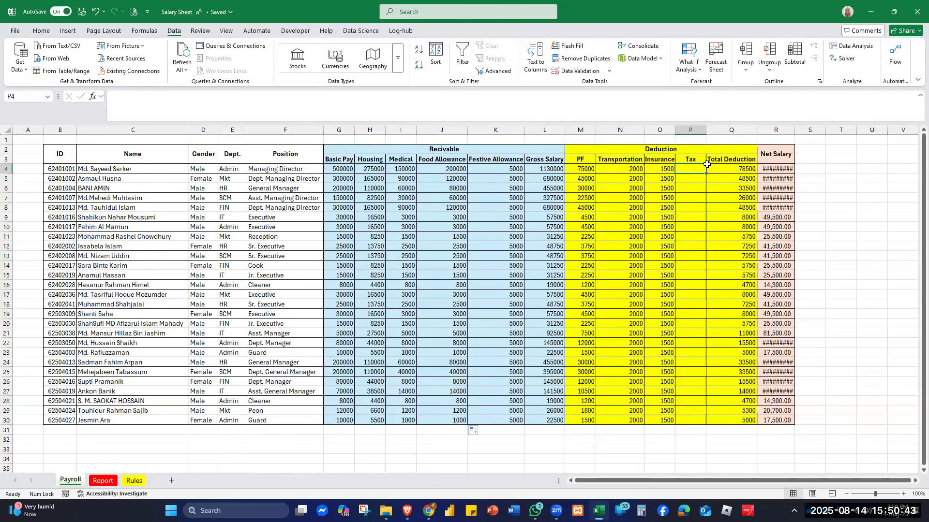
pyautogui.click(134, 481)
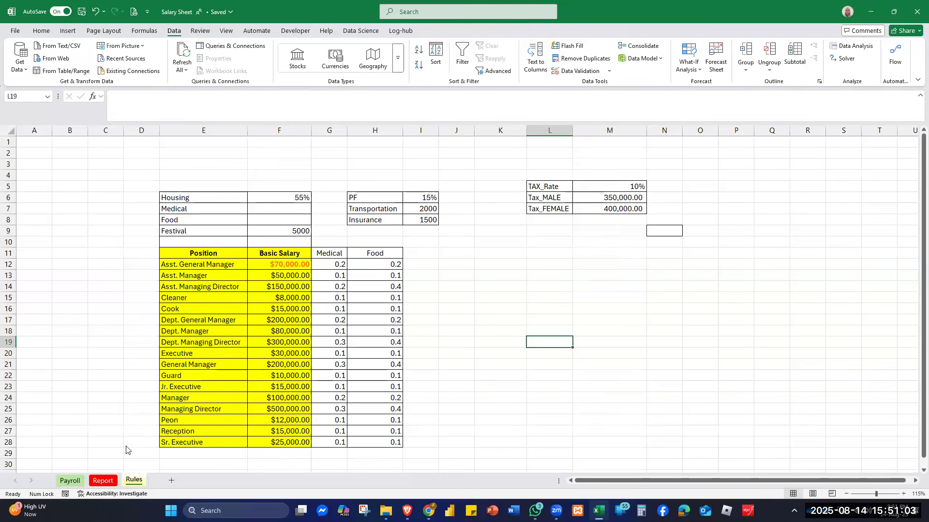
pyautogui.click(70, 481)
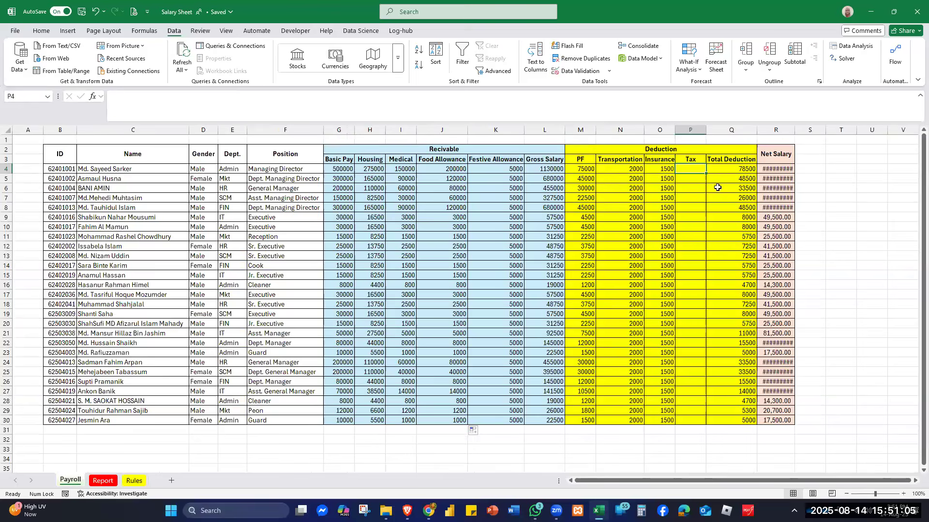
pyautogui.click(146, 111)
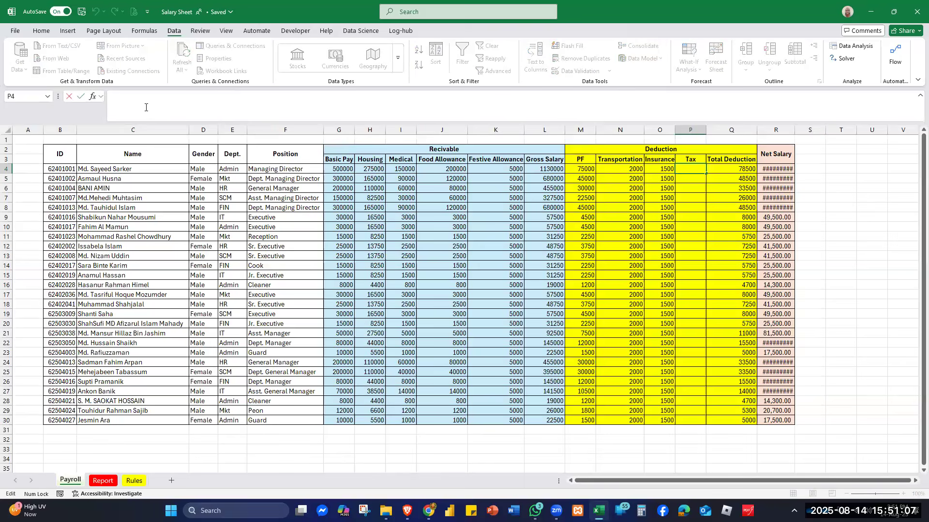
pyautogui.write('=if')
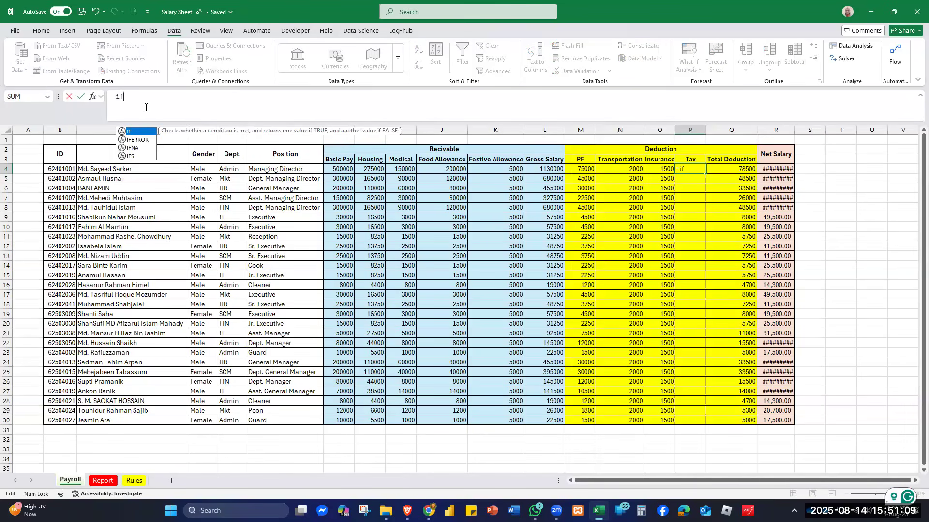
pyautogui.write('(')
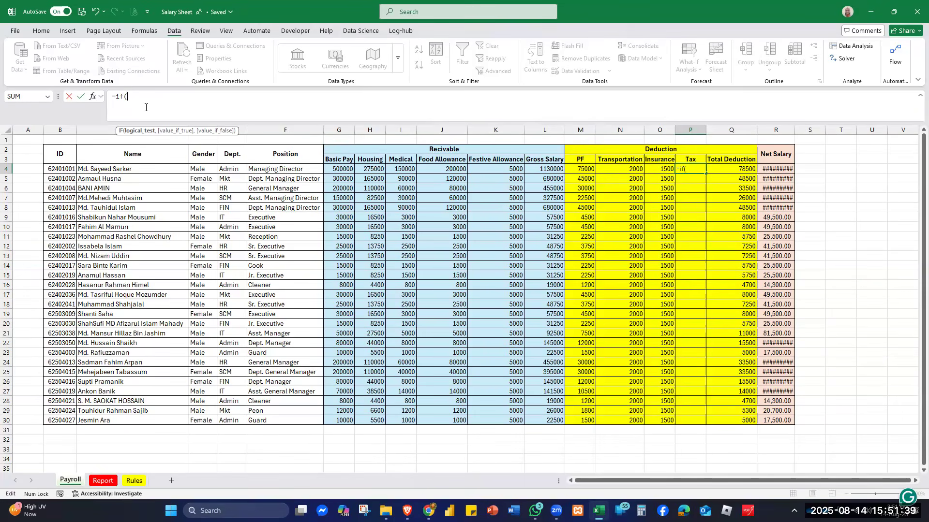
pyautogui.write('a')
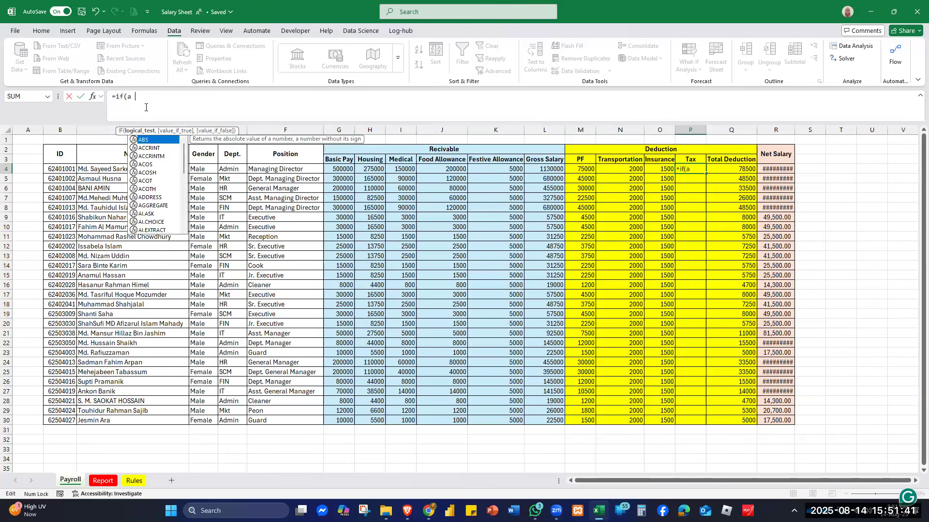
pyautogui.write('nd(')
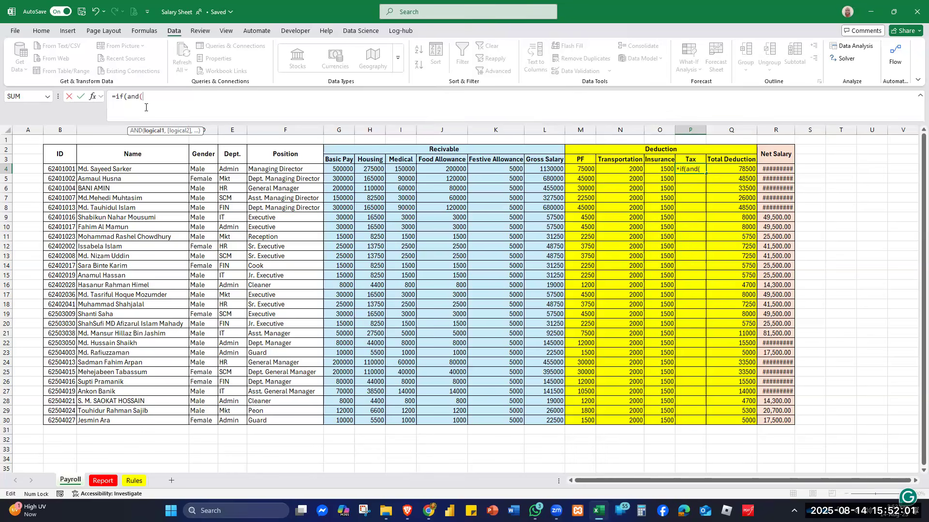
pyautogui.click(201, 169)
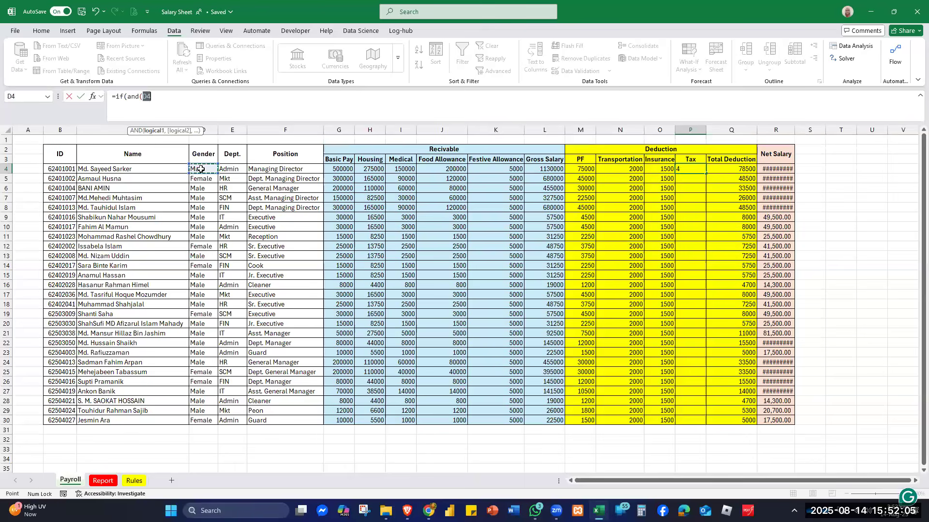
pyautogui.write('="Male')
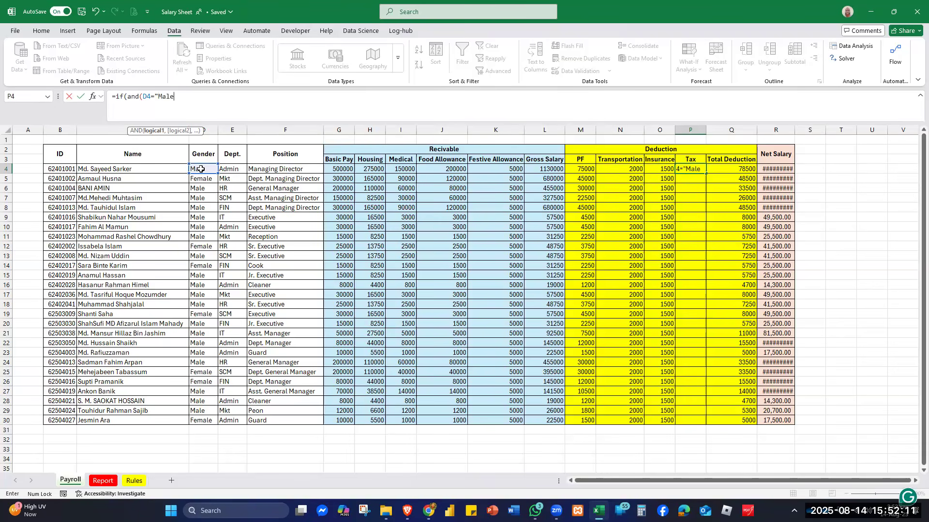
pyautogui.write('",')
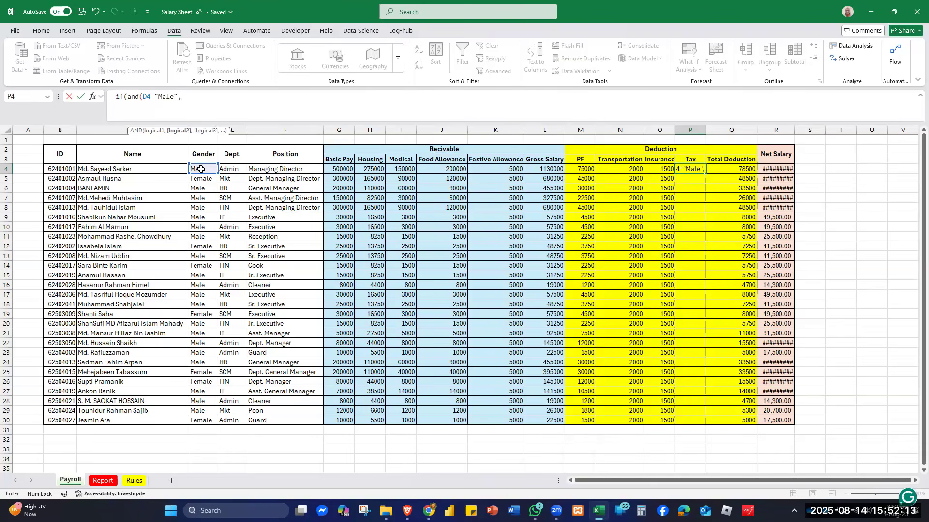
# Add the annual basic pay condition G4*12>400000 to the male test in P4 and close the AND.
pyautogui.click(334, 167)
pyautogui.write('*')
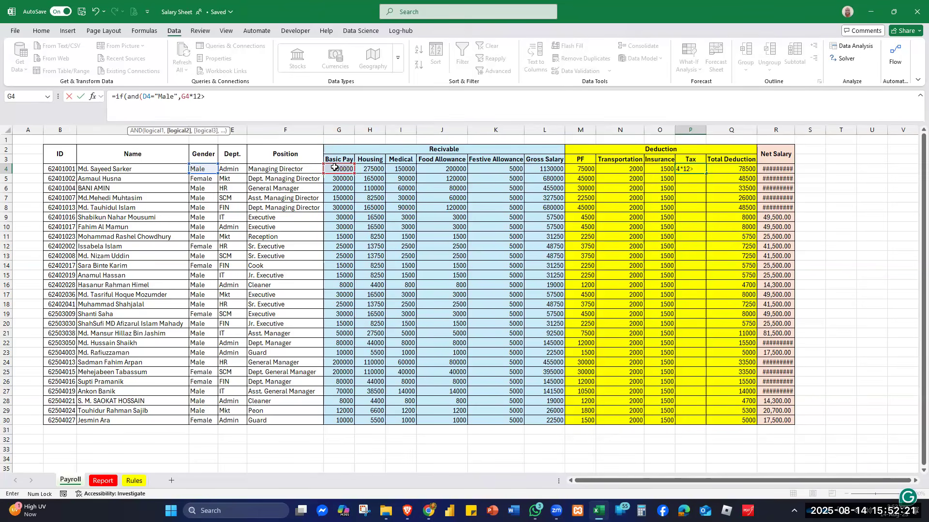
pyautogui.write('12>400000)')
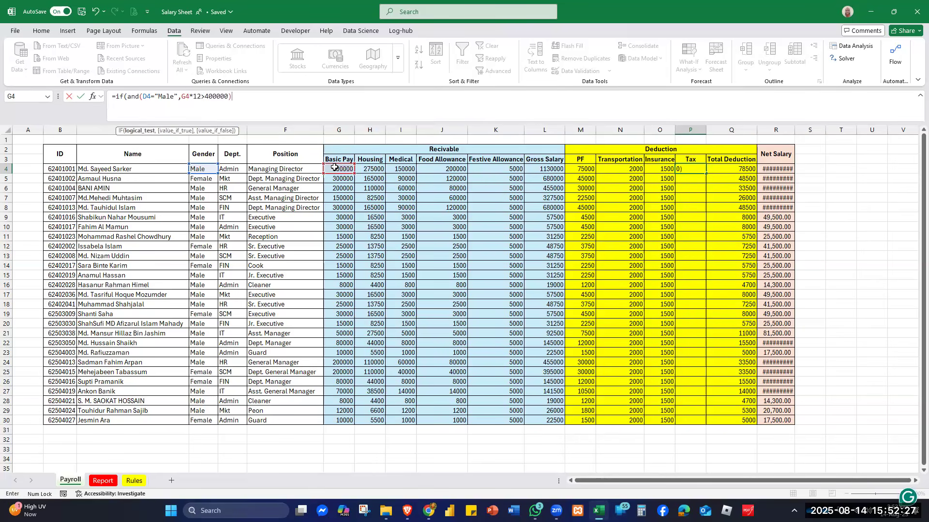
pyautogui.write(',')
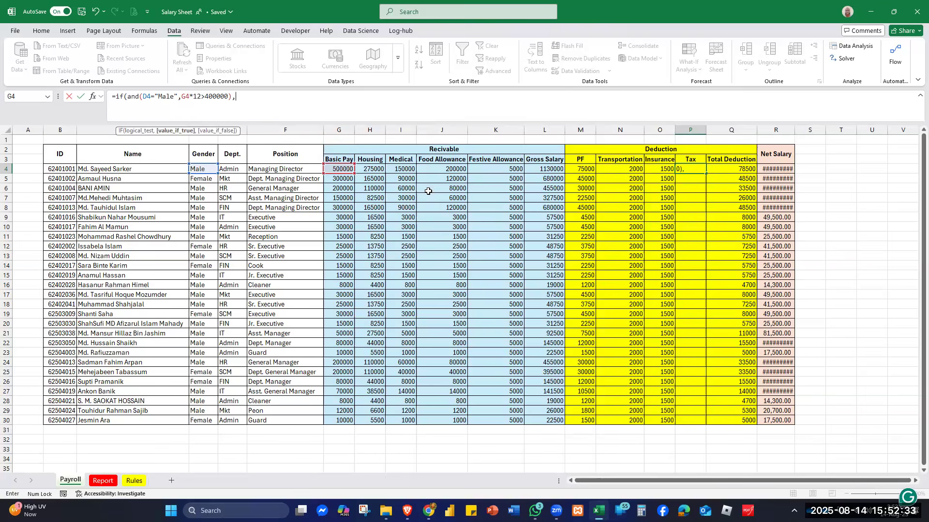
# Set the male test's true result in P4 to gross salary times the tax rate, L4*TAX_Rate.
pyautogui.click(547, 171)
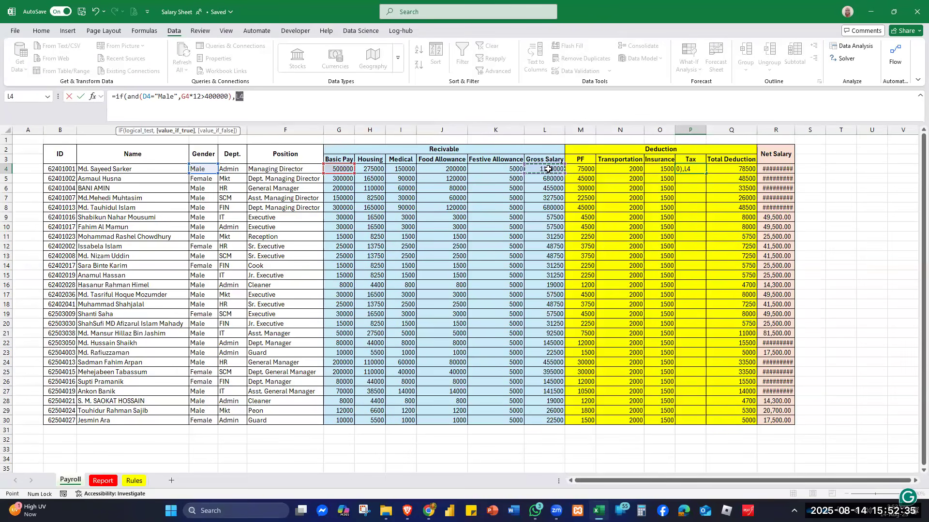
pyautogui.write('*')
pyautogui.write('tax')
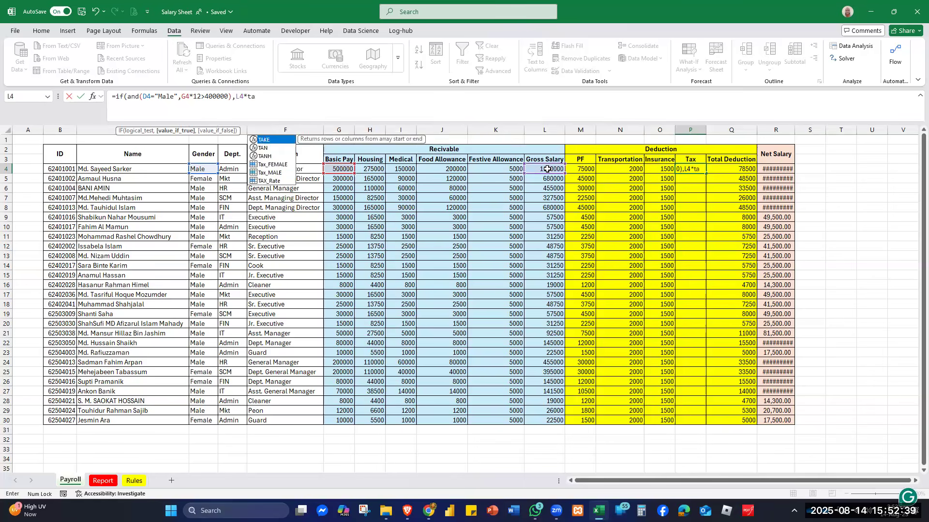
pyautogui.press('Down')
pyautogui.press('Down')
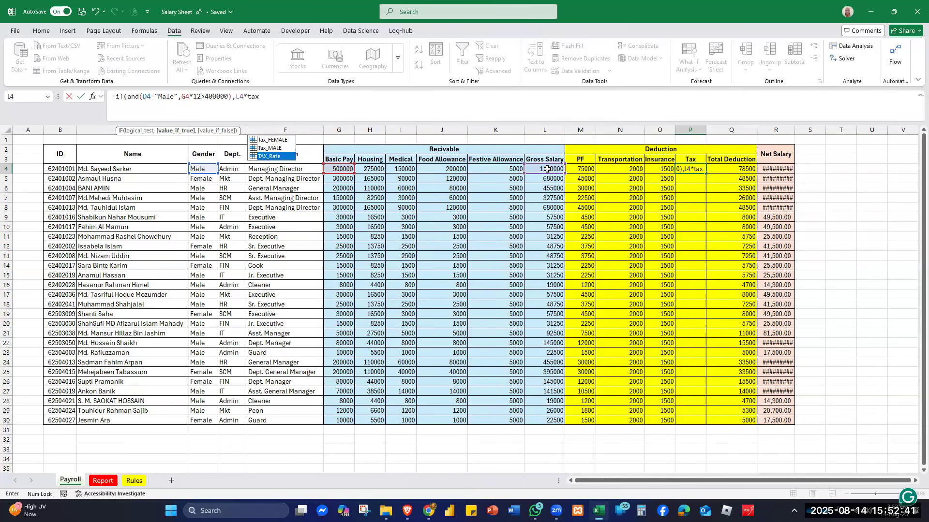
pyautogui.press('Tab')
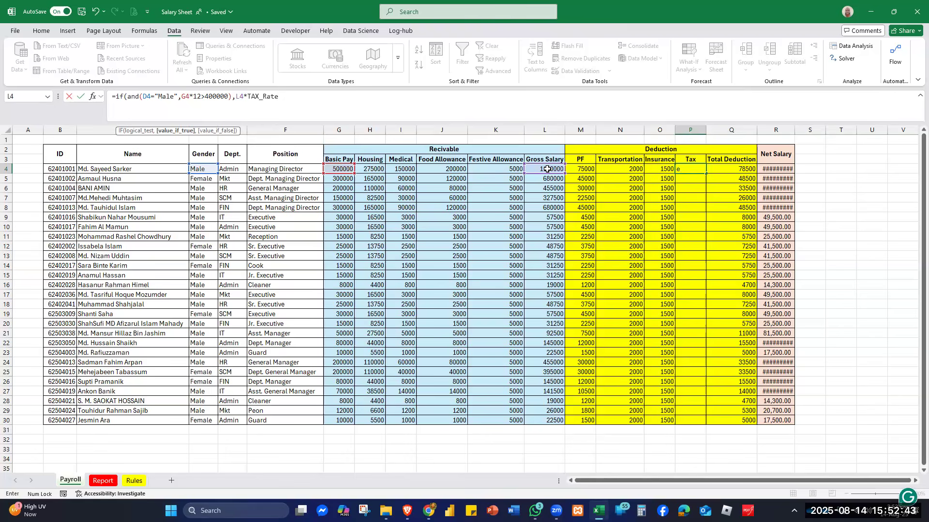
pyautogui.write(',')
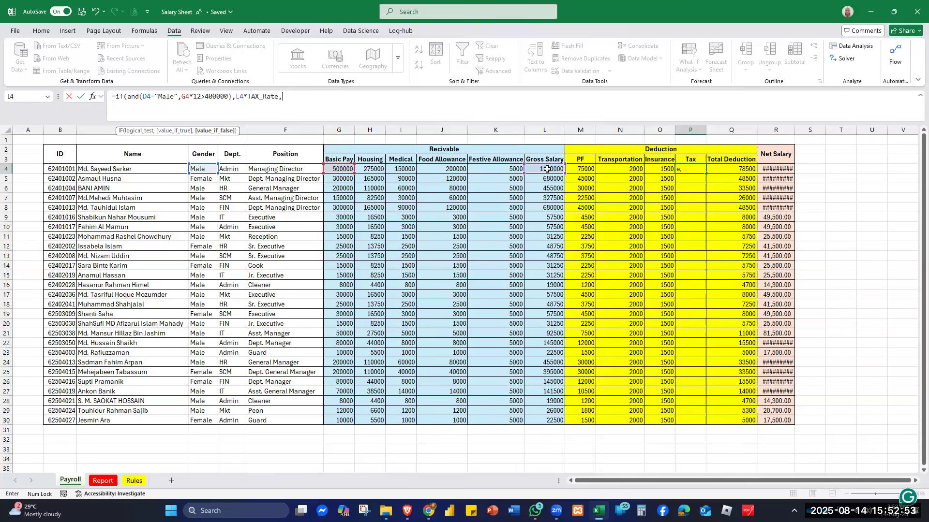
# Nest a second test for women in the P4 formula: if(and(D4="Female",G4*12>400000.
pyautogui.write('if(')
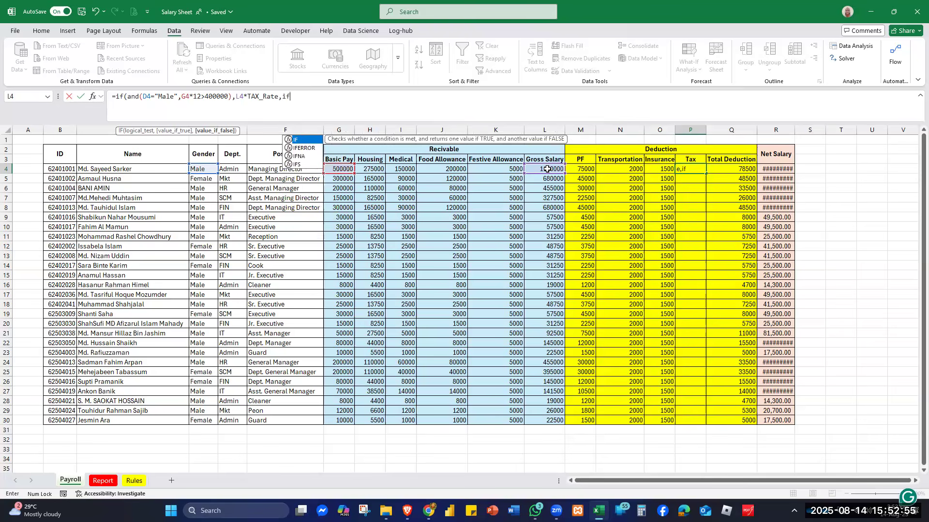
pyautogui.write('and(')
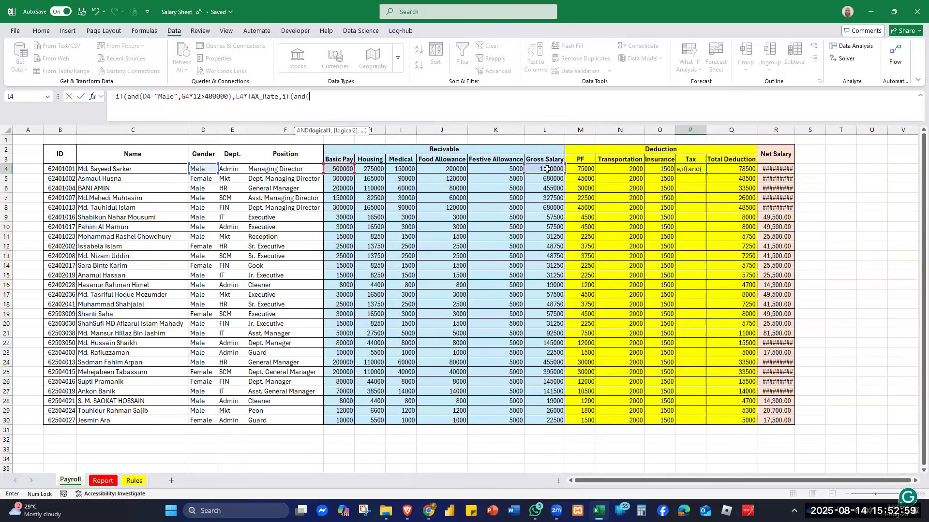
pyautogui.click(200, 168)
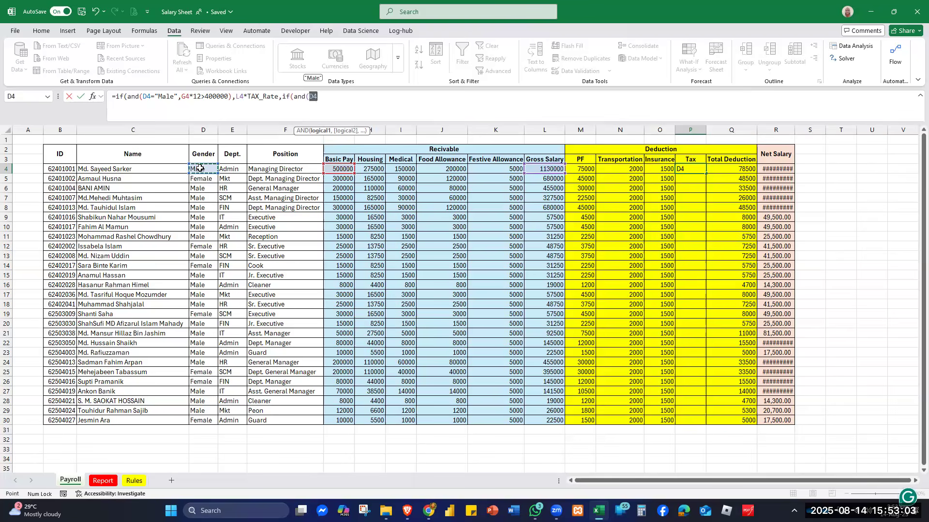
pyautogui.write('=')
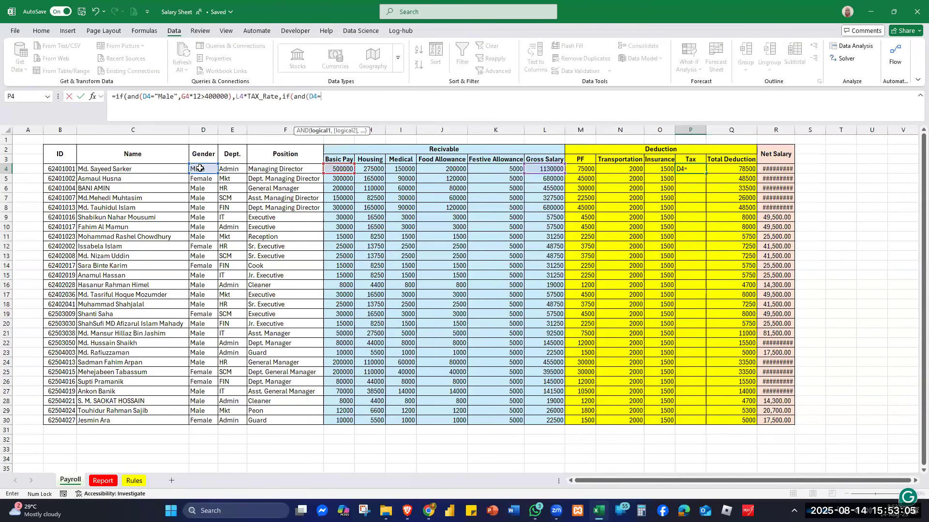
pyautogui.write('"Female",')
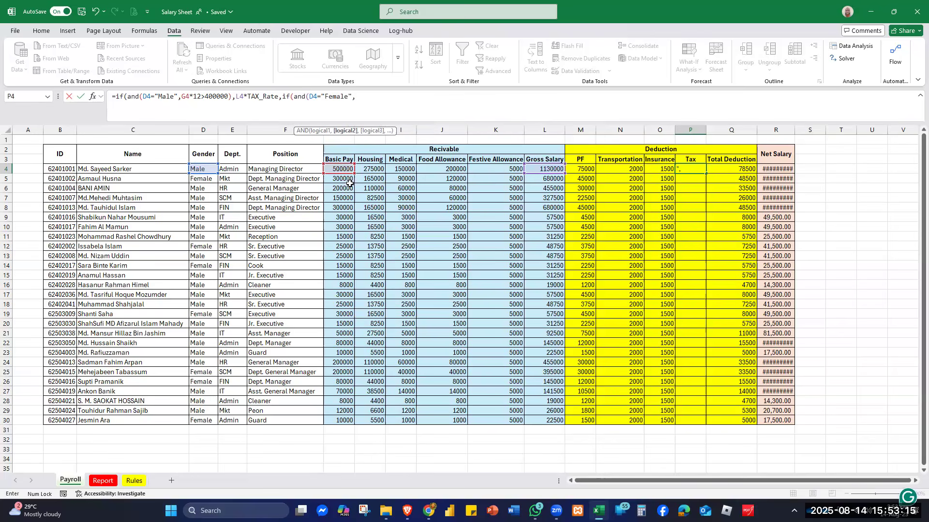
pyautogui.click(337, 167)
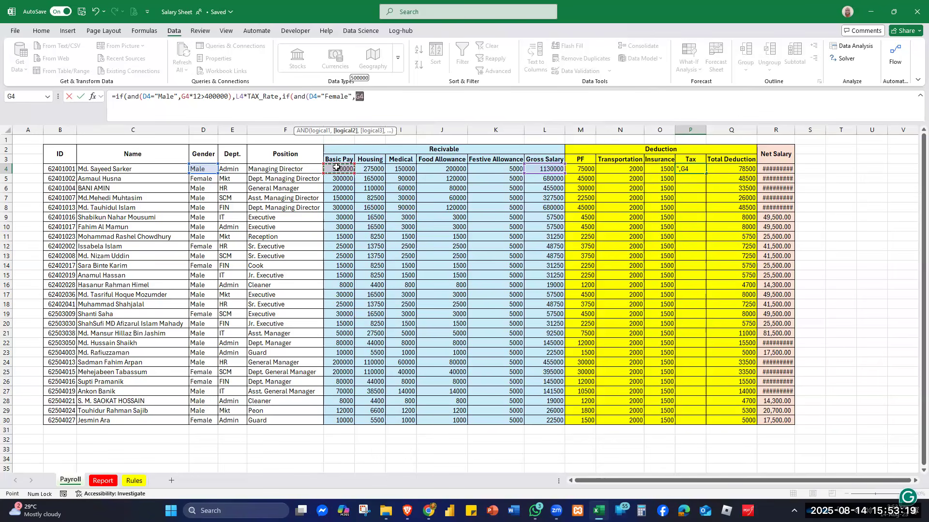
pyautogui.write('*')
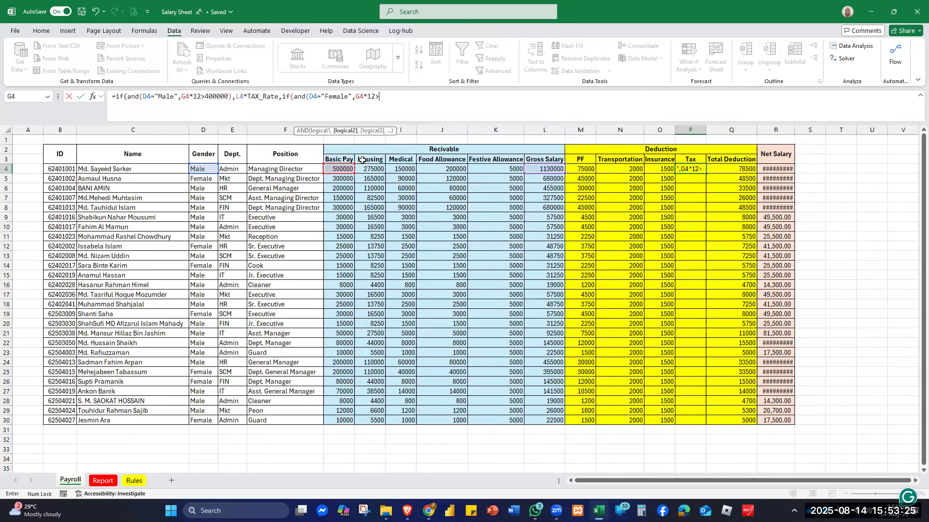
pyautogui.write('12>40000')
# Change the male income threshold in the P4 formula to 350000.
pyautogui.click(213, 96)
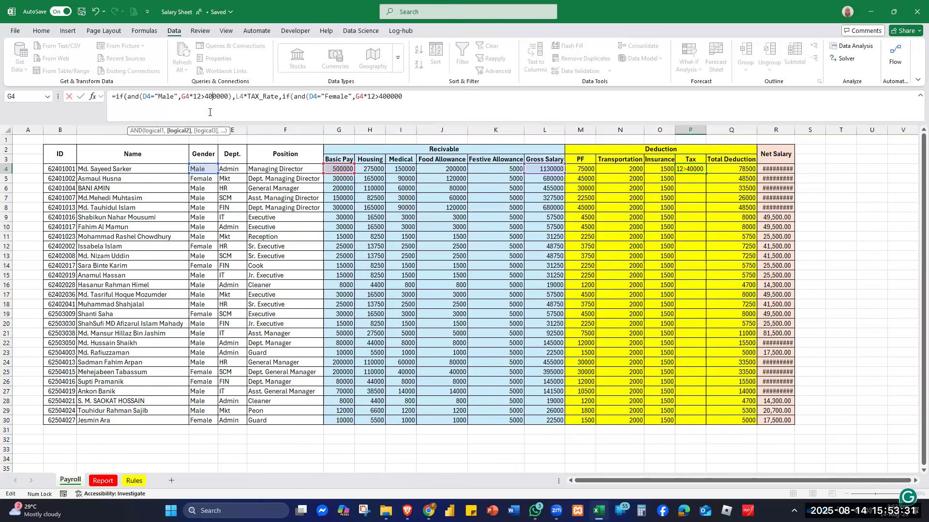
pyautogui.press('BackSpace')
pyautogui.press('BackSpace')
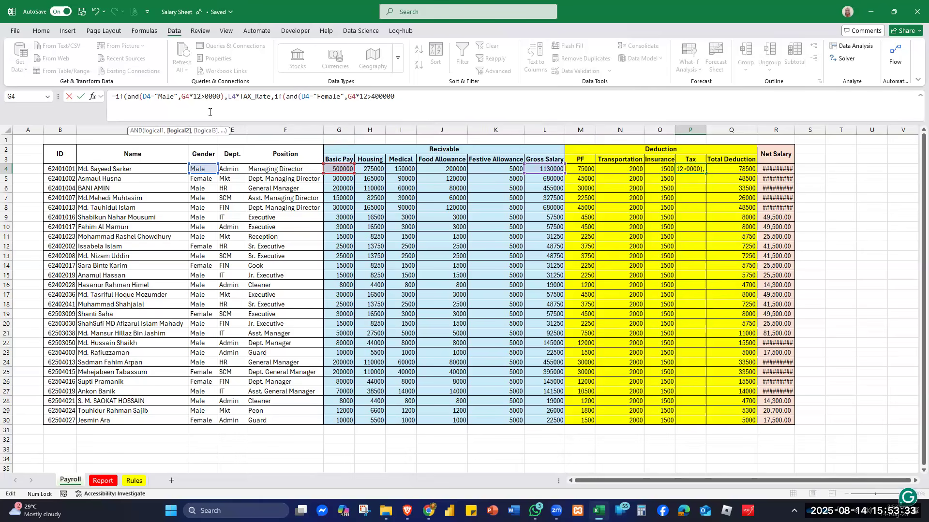
pyautogui.write('35')
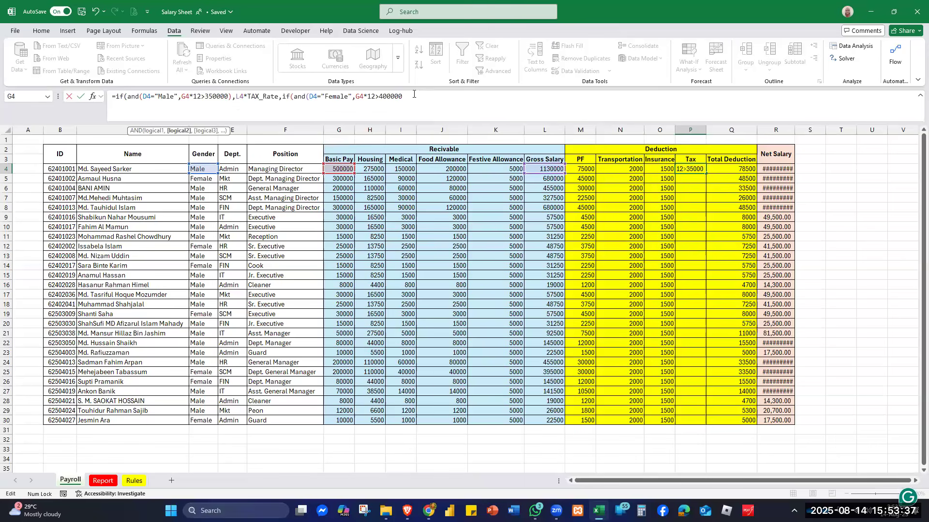
# Close the female AND condition in P4 and set its true result to L4*TAX_Rate.
pyautogui.click(431, 97)
pyautogui.write('),')
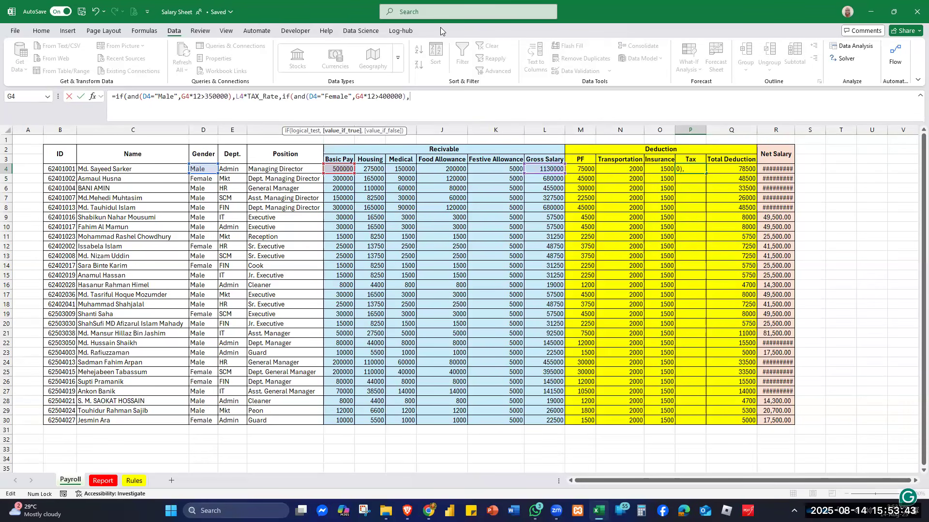
pyautogui.click(545, 168)
pyautogui.write('*tax')
pyautogui.press('Down')
pyautogui.press('Down')
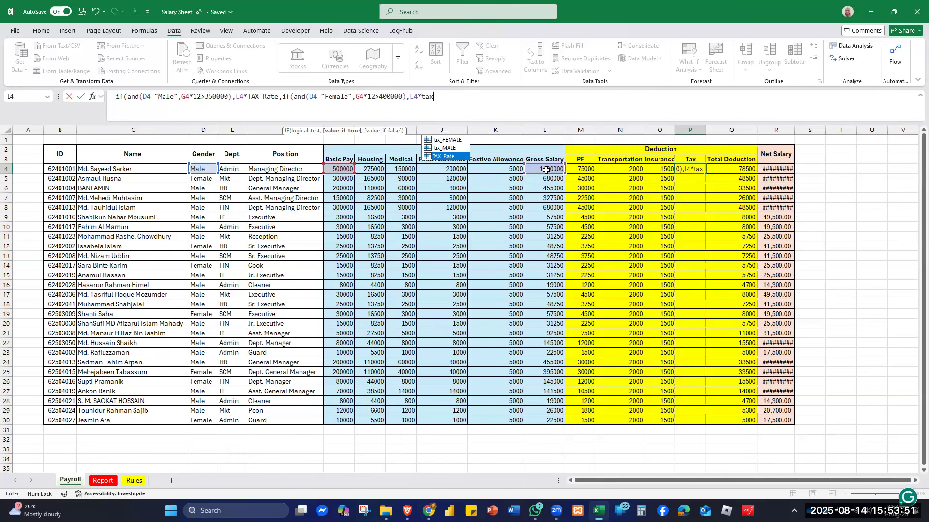
pyautogui.press('Tab')
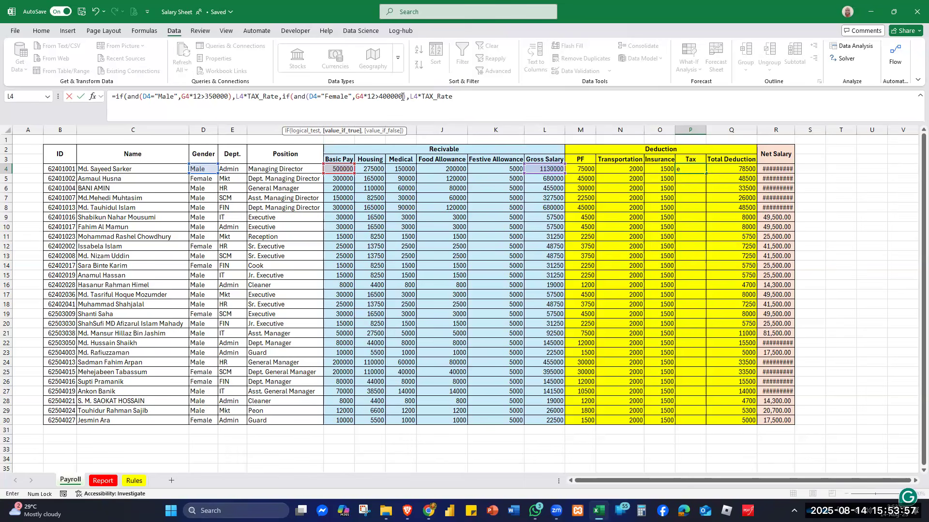
# Replace the typed female threshold in the P4 formula with the named range Tax_FEMALE.
pyautogui.moveTo(402, 97); pyautogui.dragTo(379, 96)
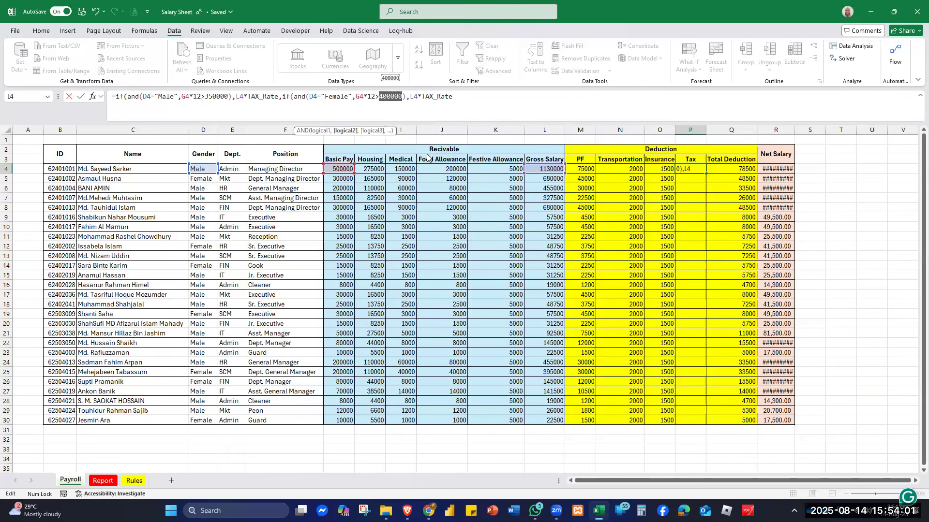
pyautogui.write('tax')
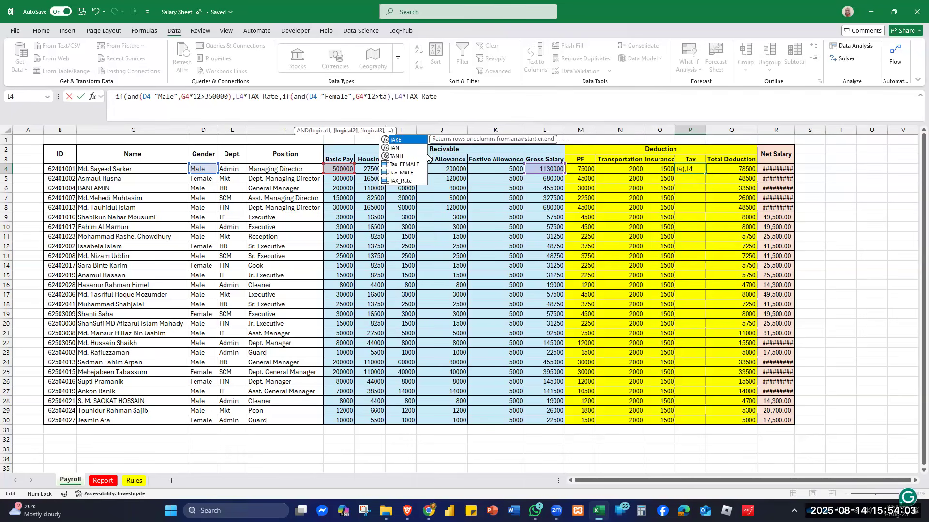
pyautogui.press('Down')
pyautogui.press('Down')
pyautogui.press('Up')
pyautogui.press('Up')
pyautogui.press('Tab')
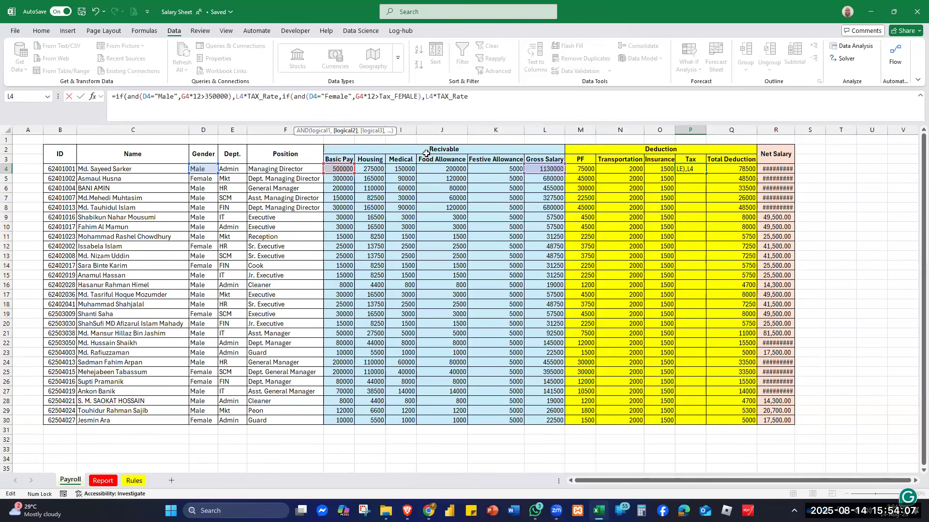
# Replace the typed 350000 threshold in the male condition of the P4 formula with the named range Tax_MALE.
pyautogui.click(230, 108)
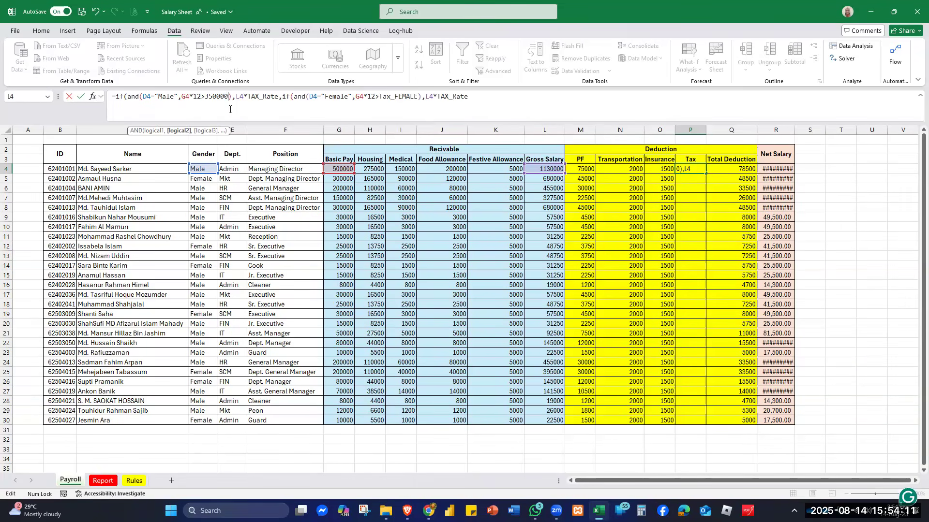
pyautogui.press('BackSpace')
pyautogui.press('BackSpace')
pyautogui.press('BackSpace')
pyautogui.press('BackSpace')
pyautogui.press('BackSpace')
pyautogui.press('BackSpace')
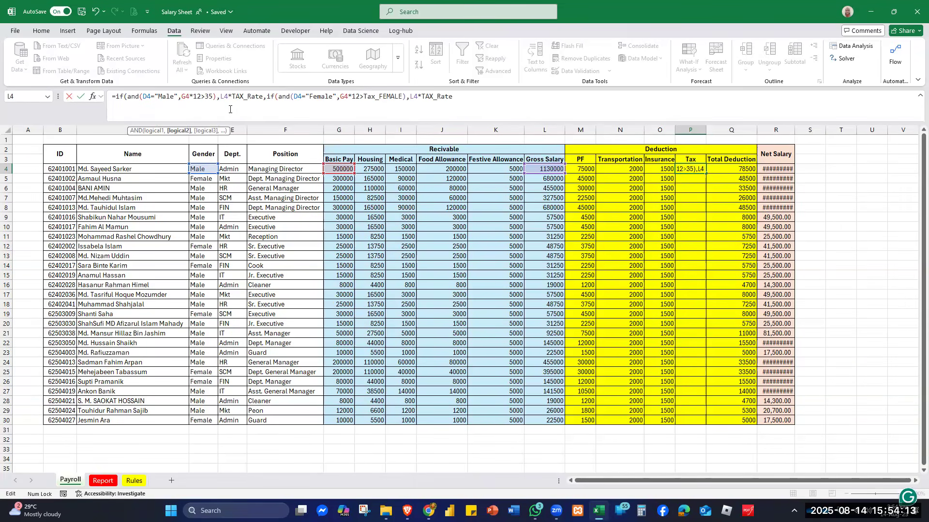
pyautogui.write('tax')
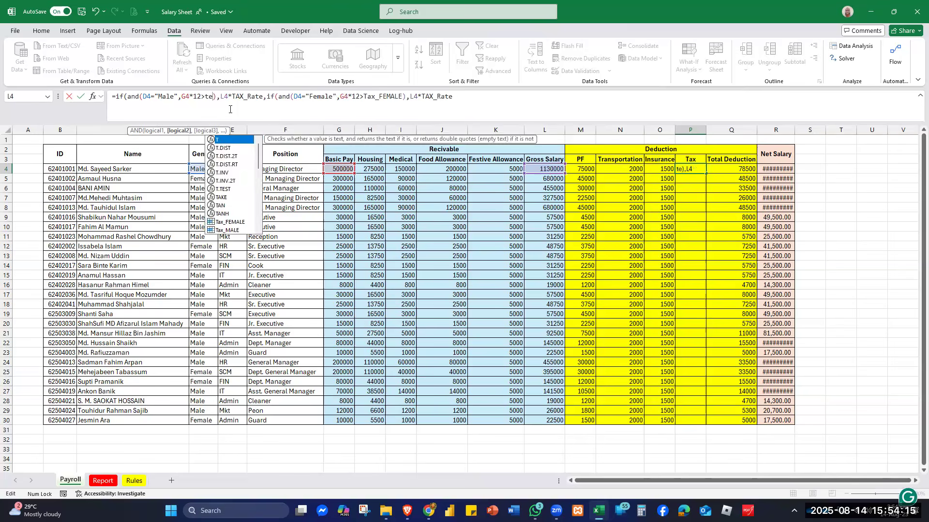
pyautogui.press('Down')
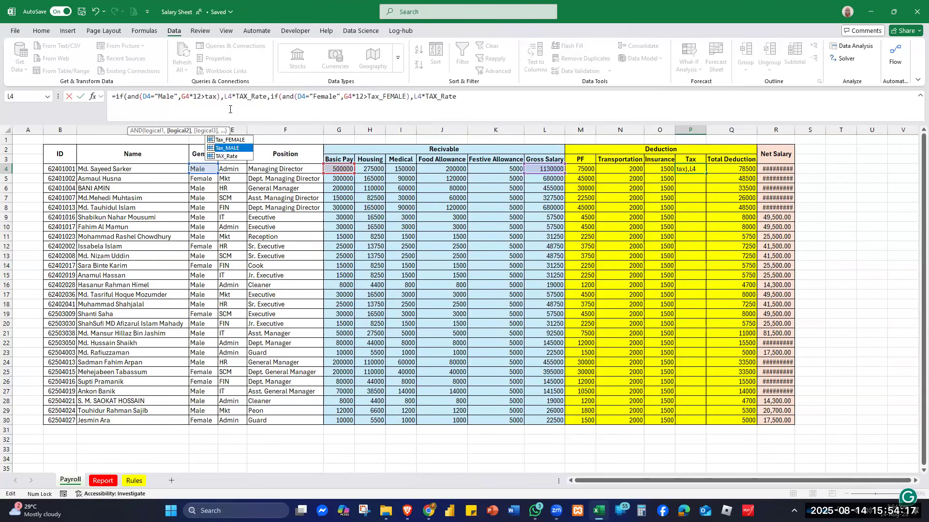
pyautogui.press('Tab')
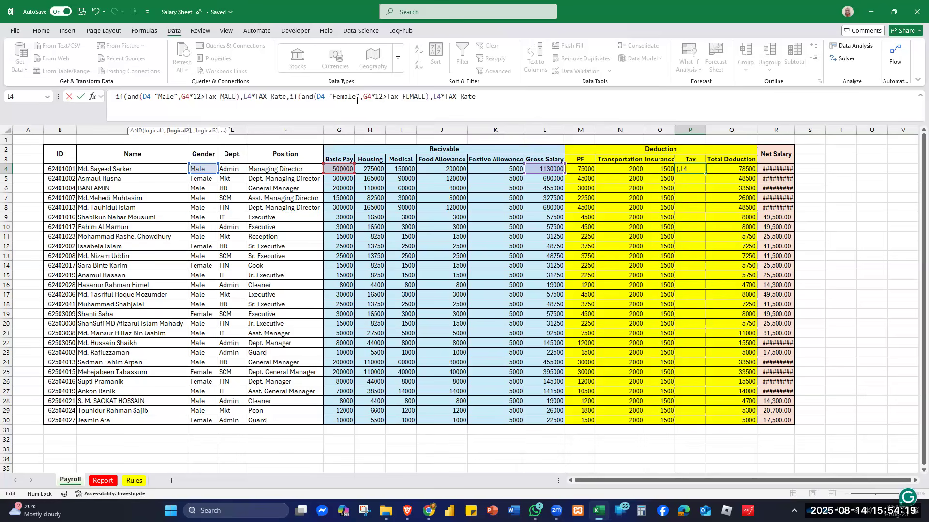
# Complete the P4 tax formula with 0 as the final false result, close both IFs, and fill it down to P30.
pyautogui.click(514, 100)
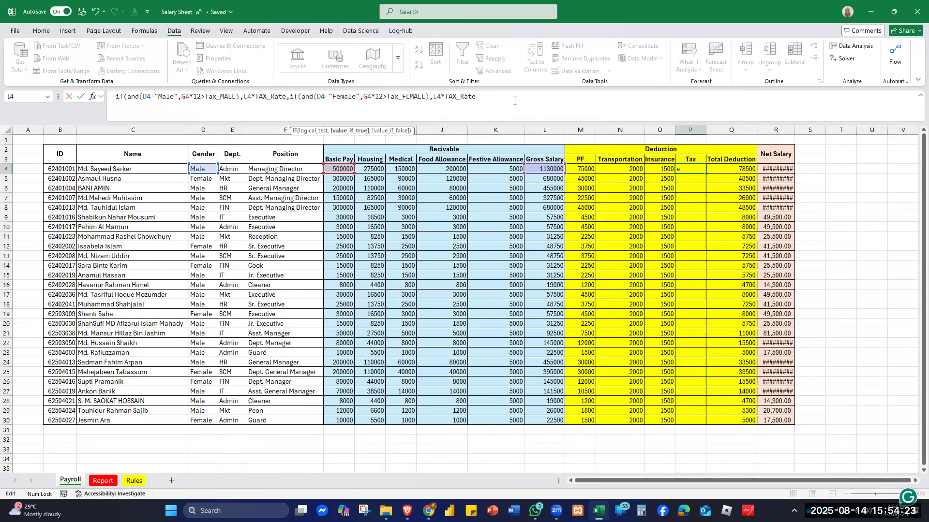
pyautogui.write(',0)')
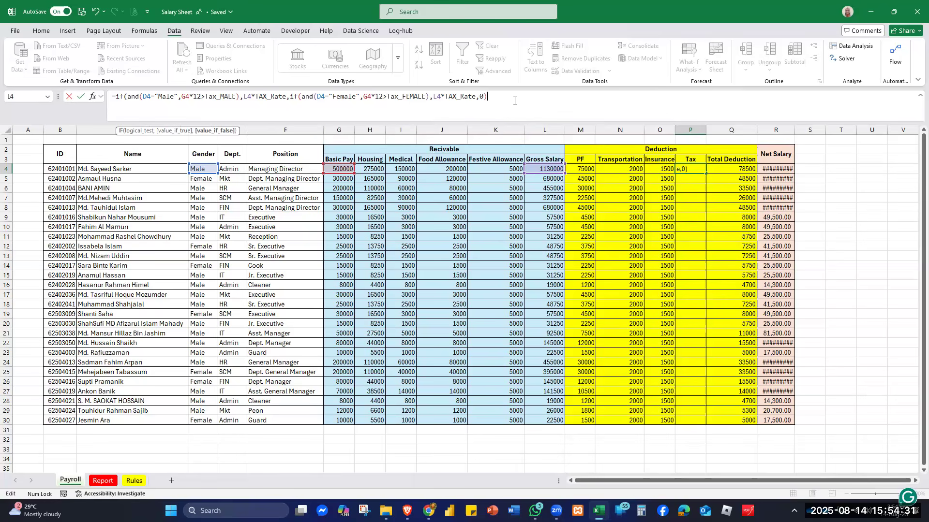
pyautogui.write(')')
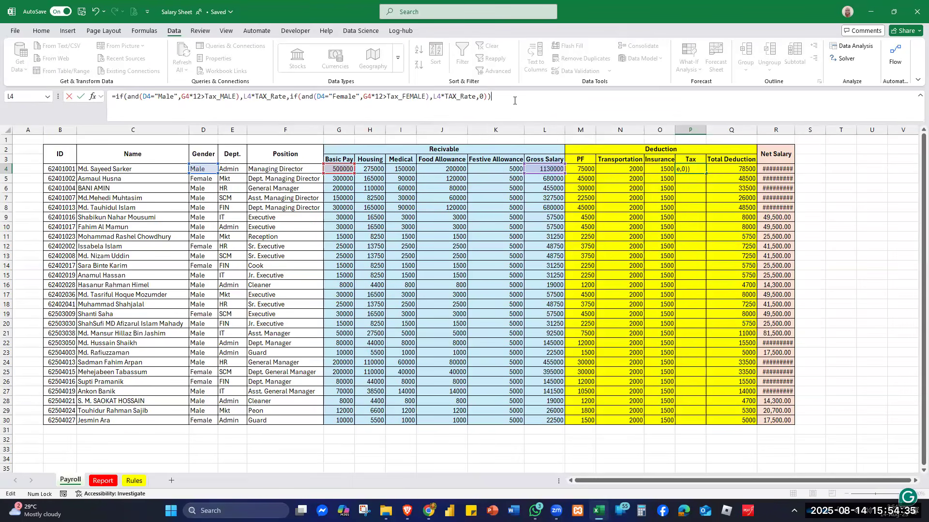
pyautogui.press('Return')
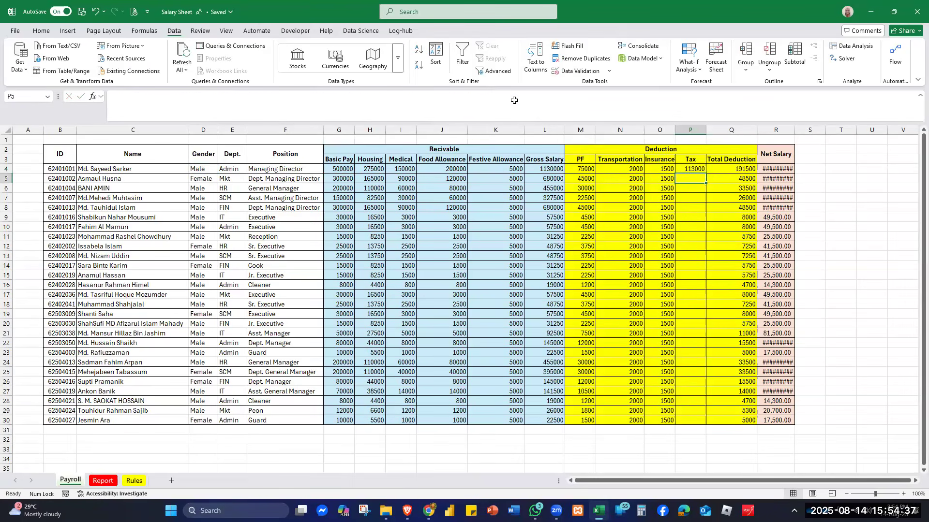
pyautogui.click(695, 169)
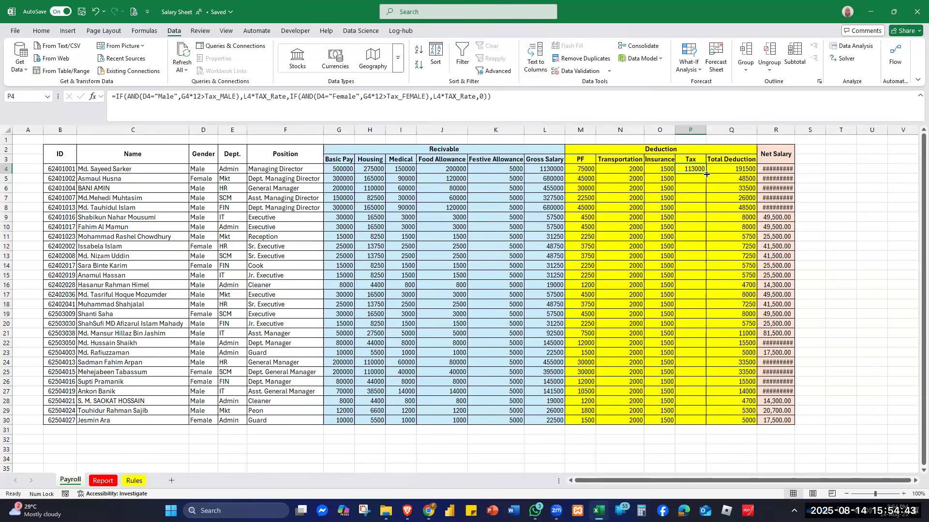
pyautogui.doubleClick(707, 175)
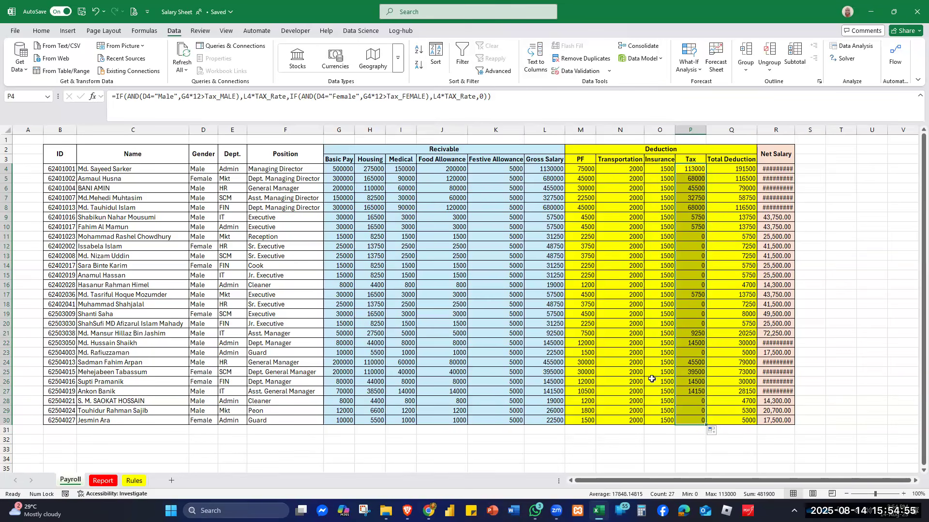
# Check the tax formula and gender in row 25, and widen the Net Salary column to fit its full amounts.
pyautogui.click(694, 373)
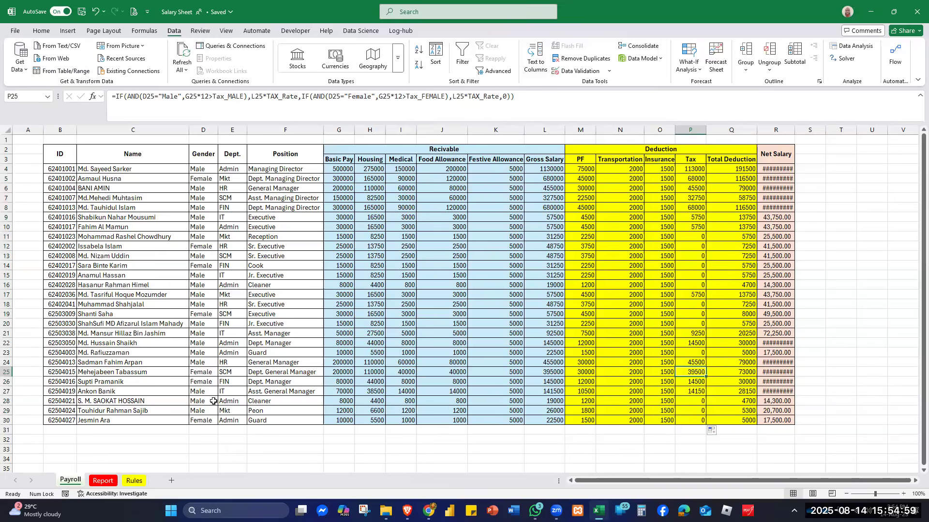
pyautogui.click(205, 375)
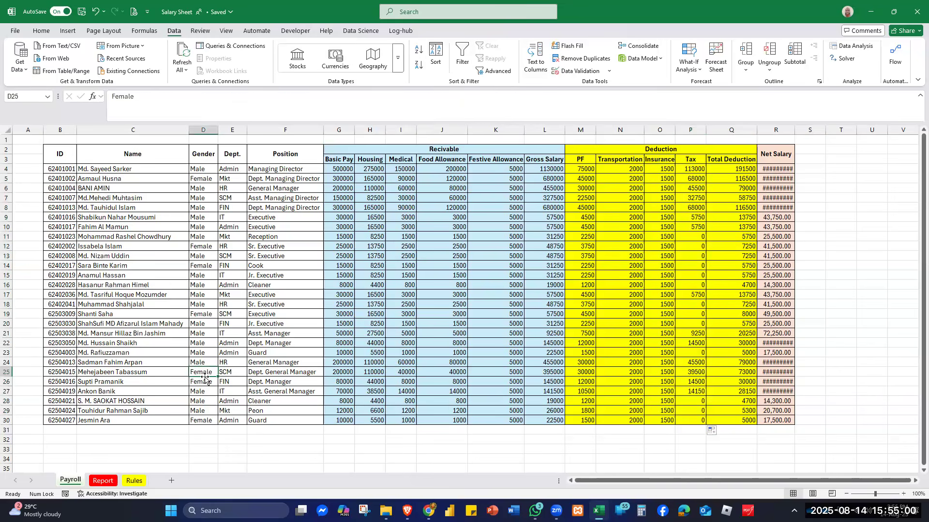
pyautogui.click(347, 382)
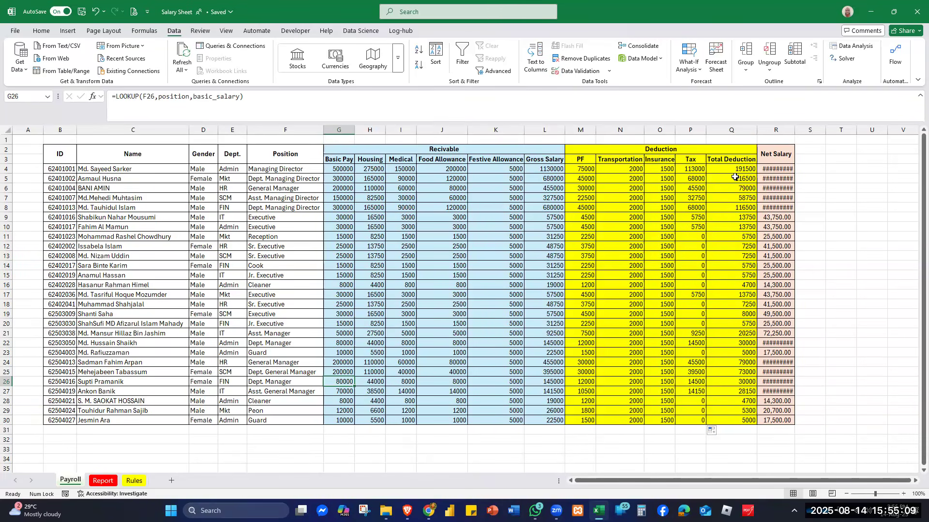
pyautogui.moveTo(795, 130); pyautogui.dragTo(808, 130)
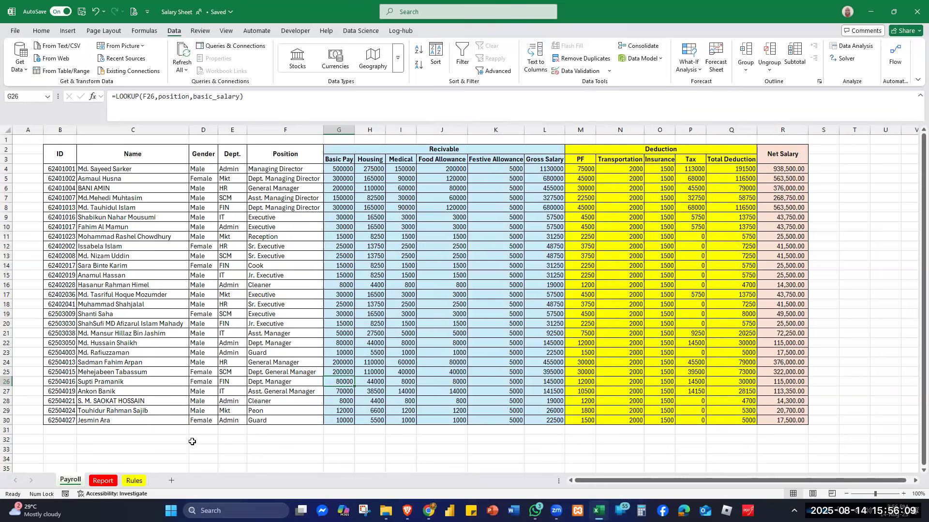
pyautogui.click(302, 218)
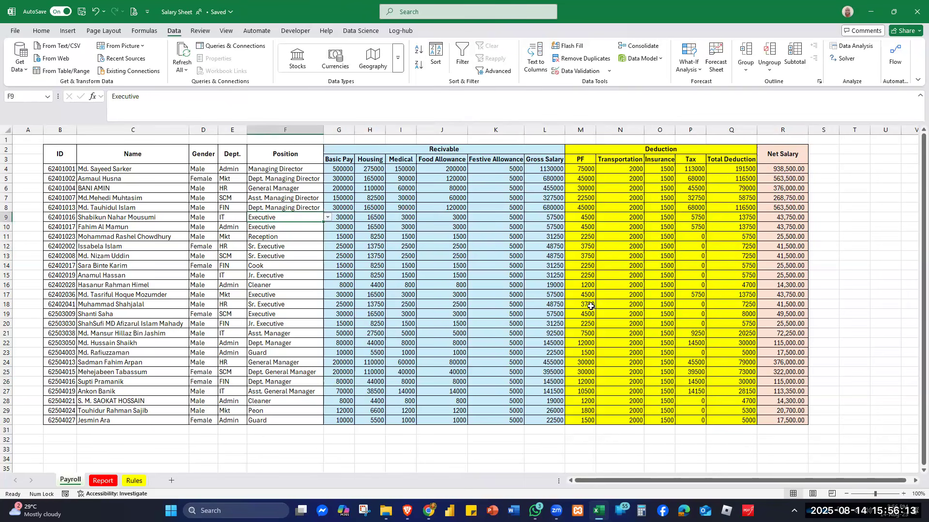